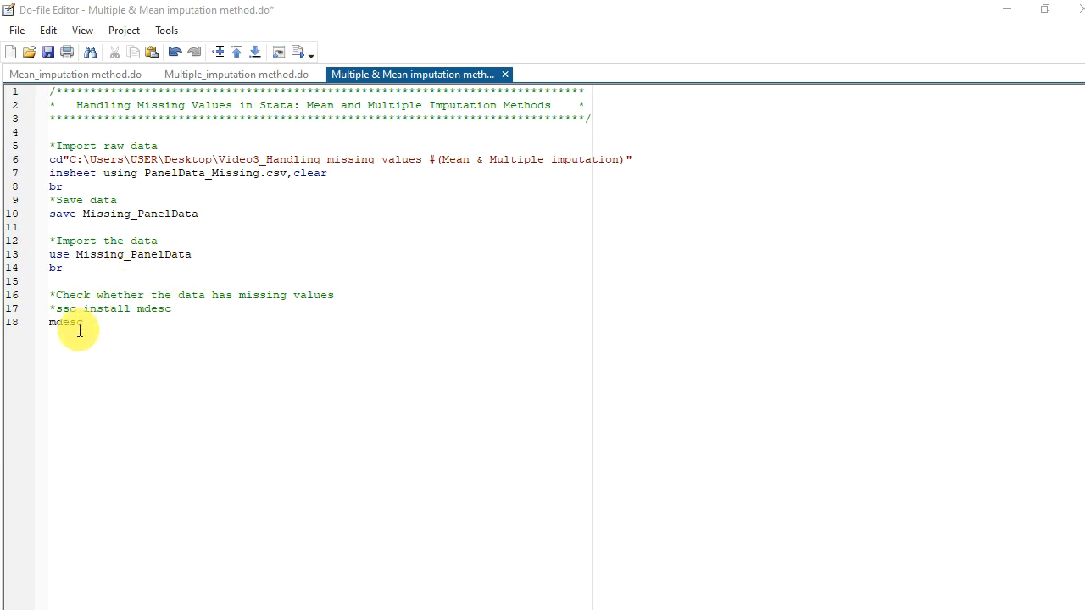
Run the "use Missing_PanelData" and "br" lines of the do-file and maximize the data browser
left_click(49, 254)
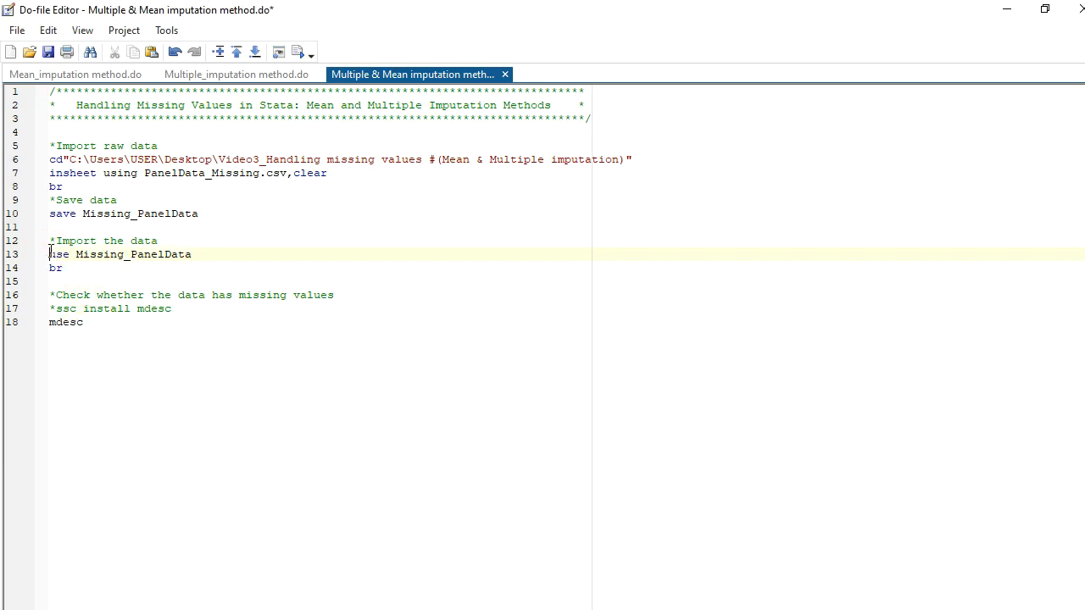
left_click_drag(49, 254, 63, 268)
left_click(301, 52)
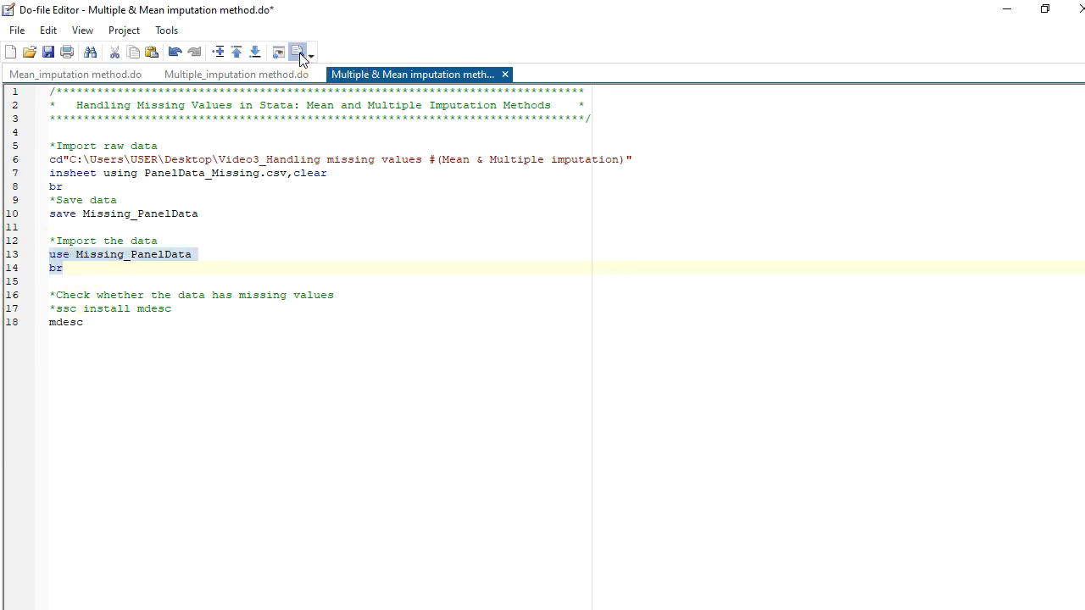
left_click(695, 17)
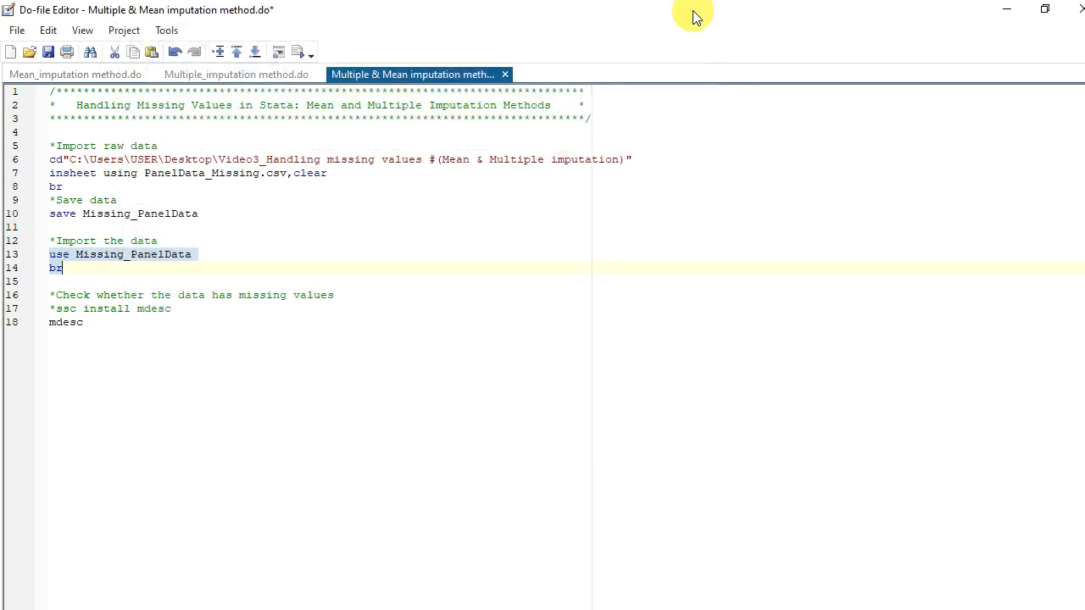
left_click(292, 49)
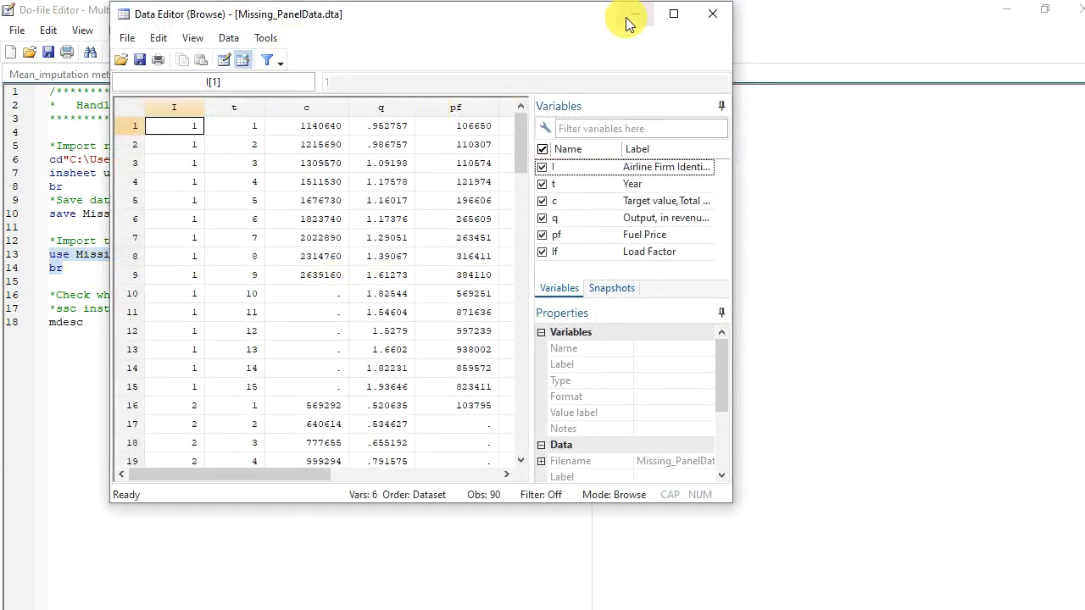
left_click(673, 15)
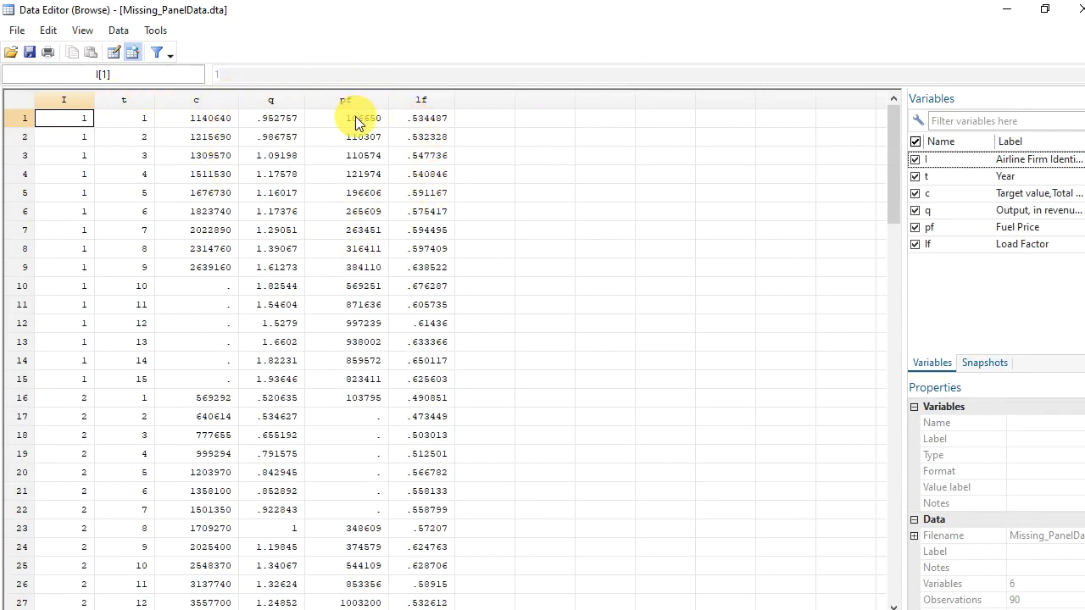
Examine the dataset from first to last row, marking the missing entries in the c, pf and lf columns
left_click_drag(887, 164, 882, 479)
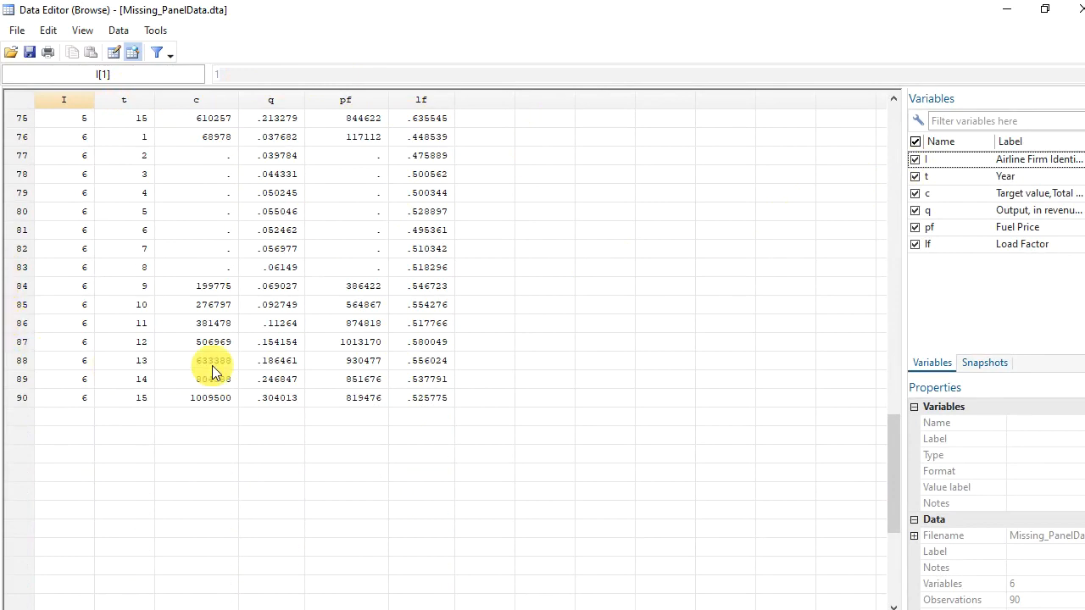
scroll(212, 363, "up", 20)
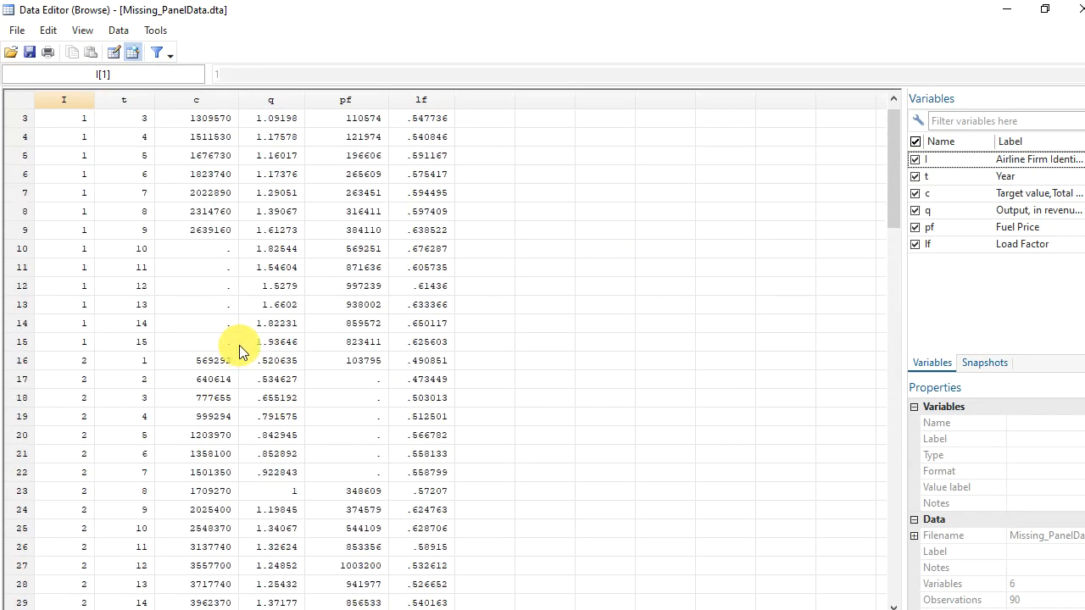
scroll(240, 343, "up", 1)
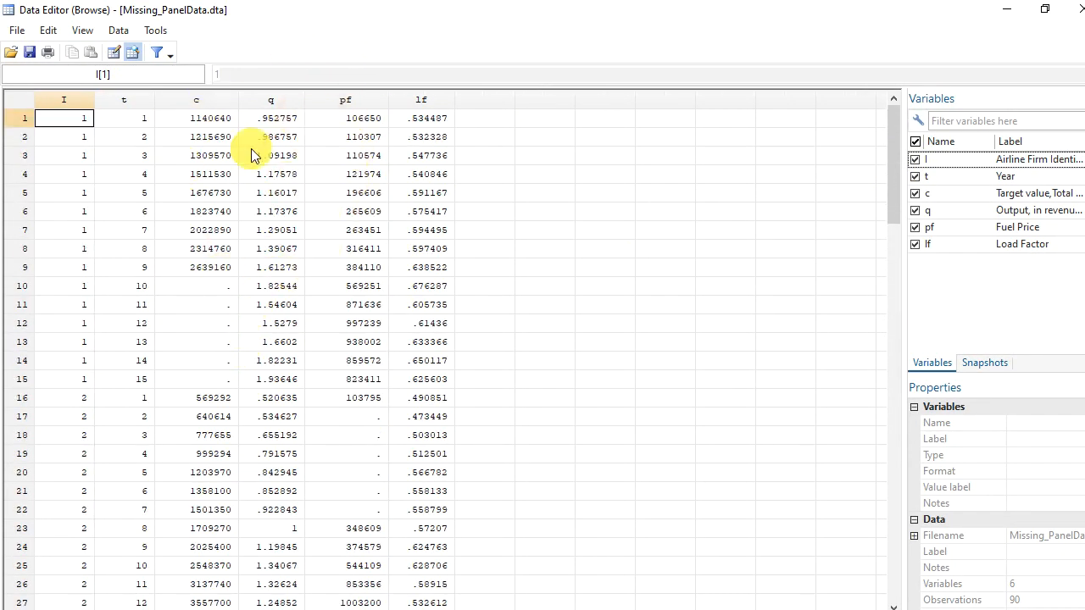
left_click_drag(212, 286, 218, 378)
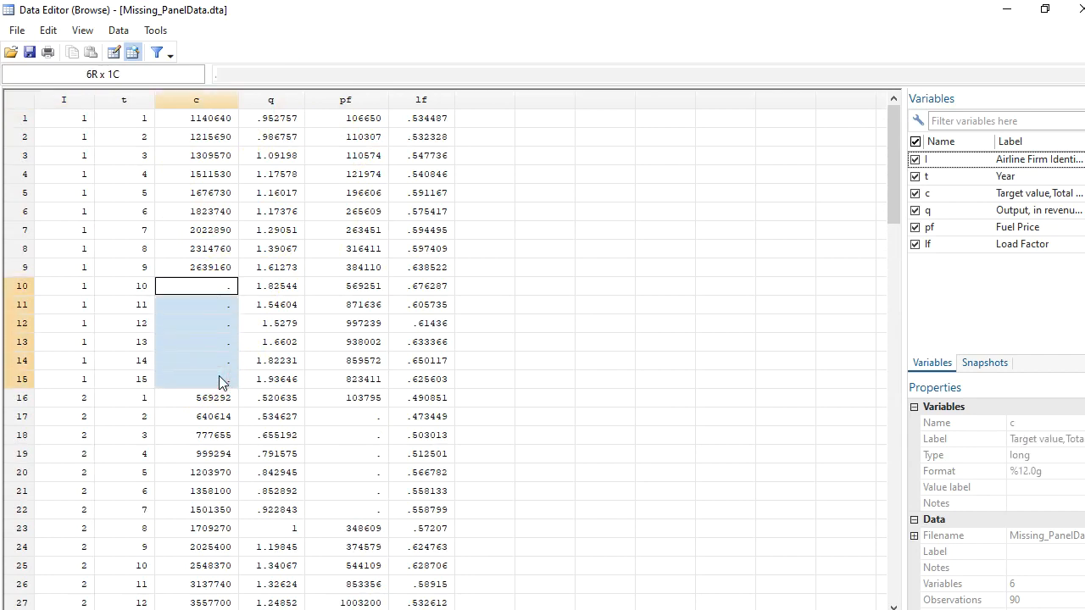
left_click_drag(369, 416, 370, 509)
scroll(370, 509, "down", 7)
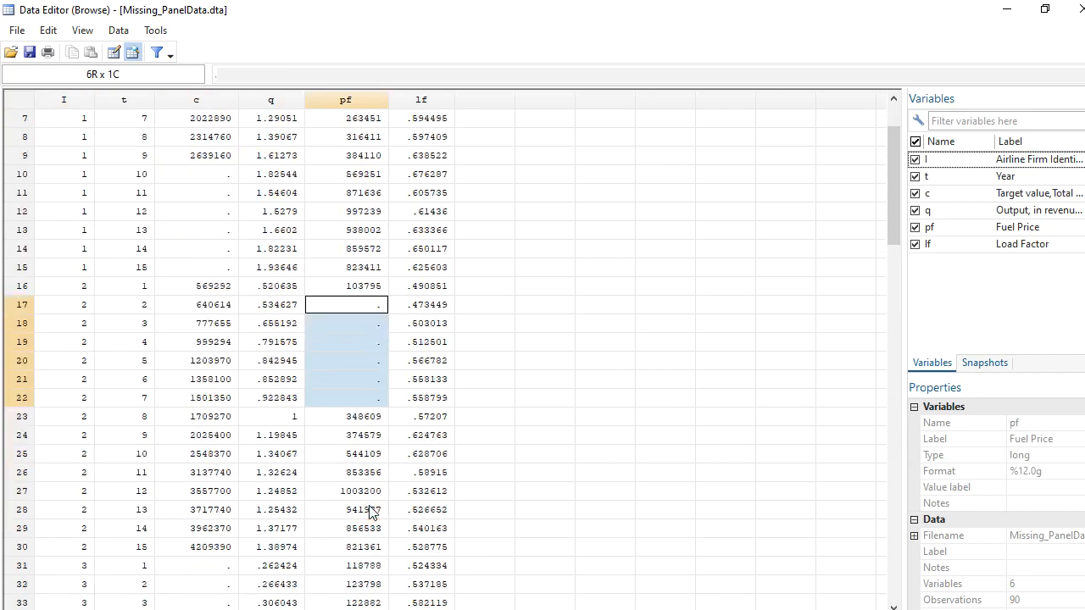
scroll(370, 493, "down", 1)
left_click_drag(207, 238, 210, 356)
left_click_drag(423, 286, 441, 514)
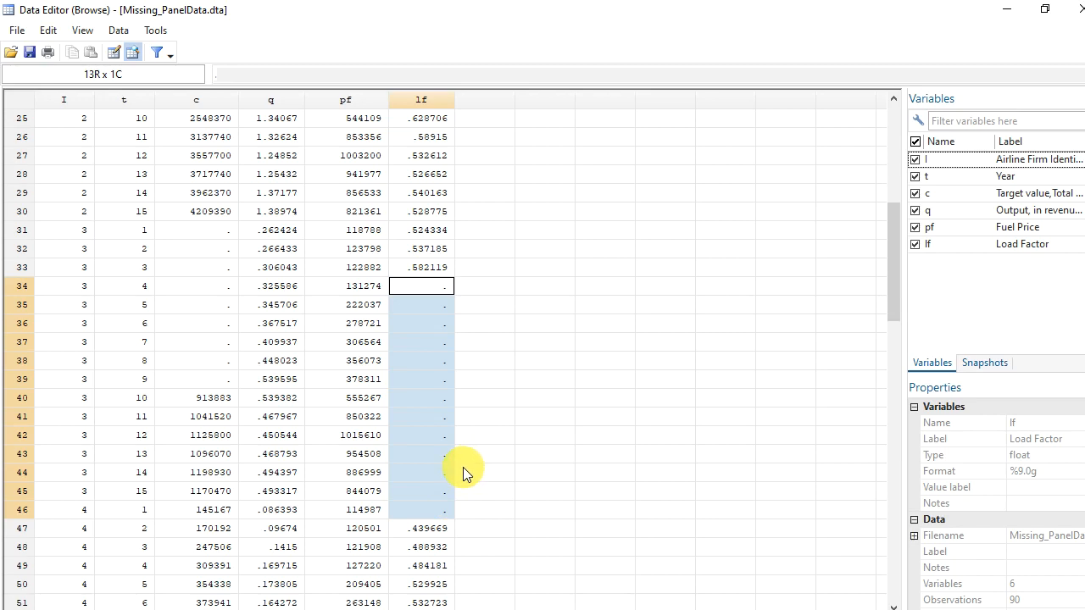
Compare the filled lf values in the earlier rows with the missing lf block in rows 34 to 46
scroll(376, 455, "up", 2)
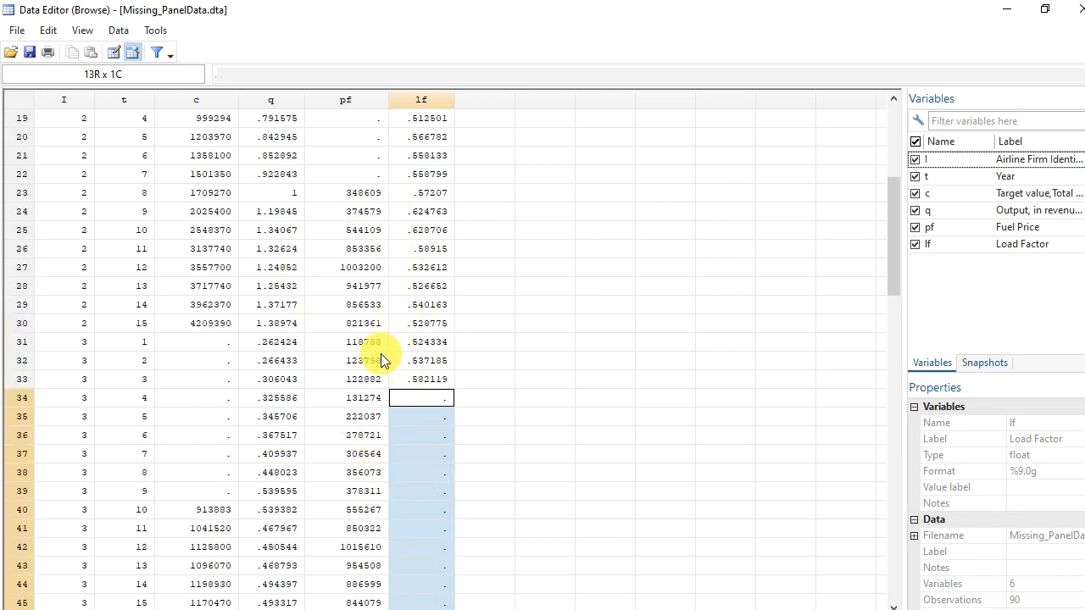
scroll(378, 356, "up", 2)
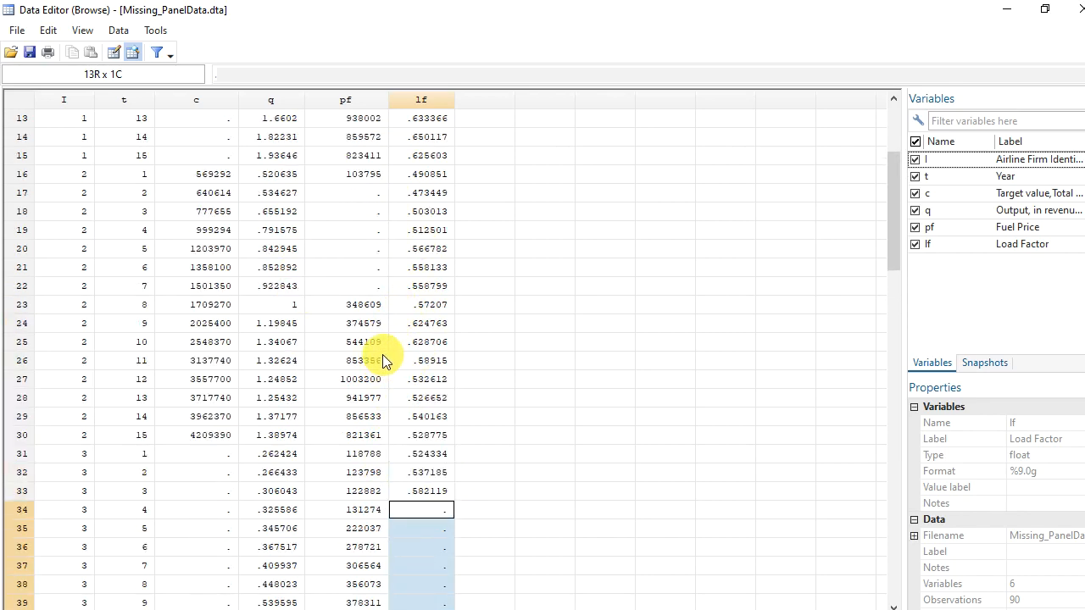
scroll(383, 354, "up", 3)
left_click_drag(428, 121, 404, 585)
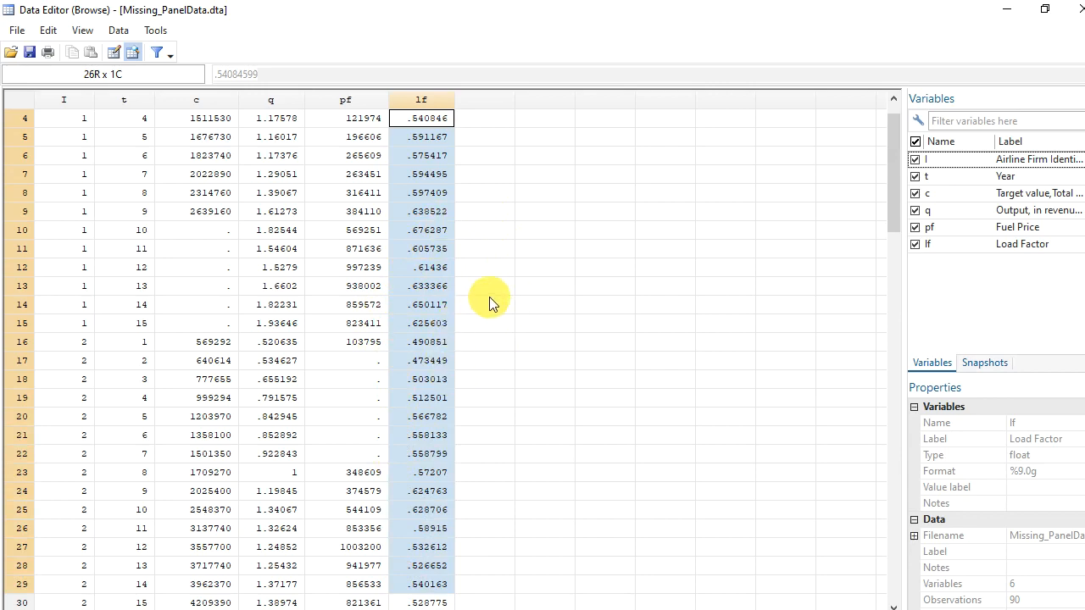
scroll(412, 358, "down", 5)
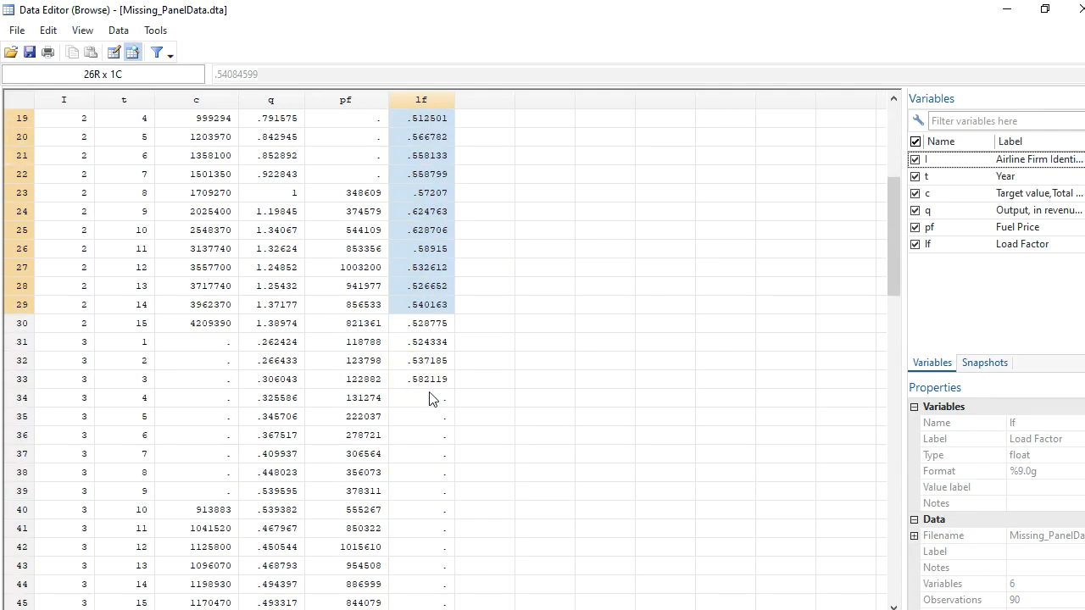
left_click_drag(430, 398, 445, 224)
scroll(449, 229, "up", 5)
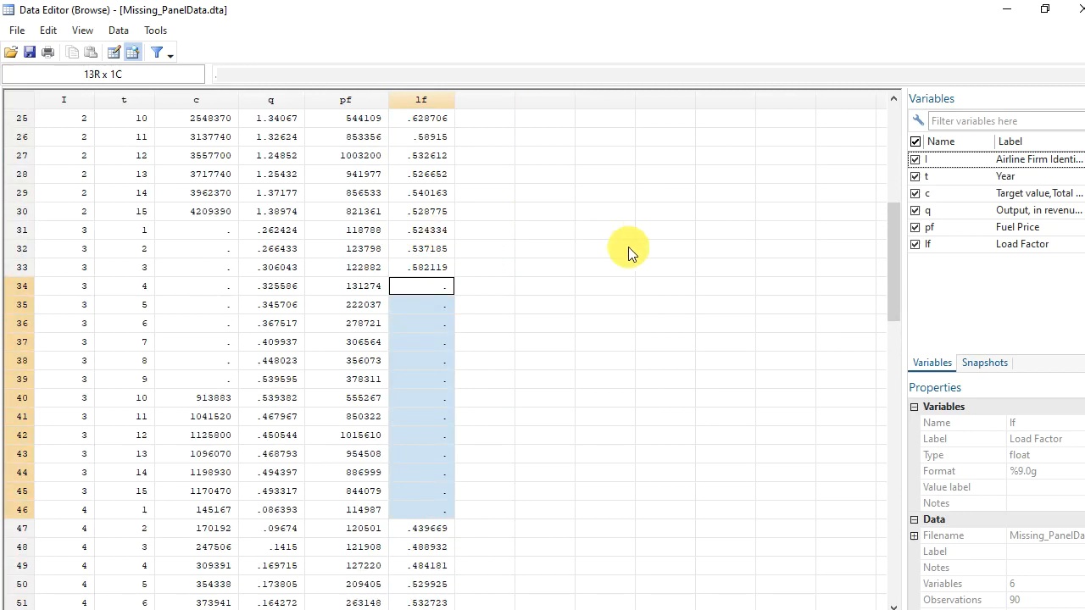
Return to the do-file and run only the mdesc line
mouse_move(1084, 153)
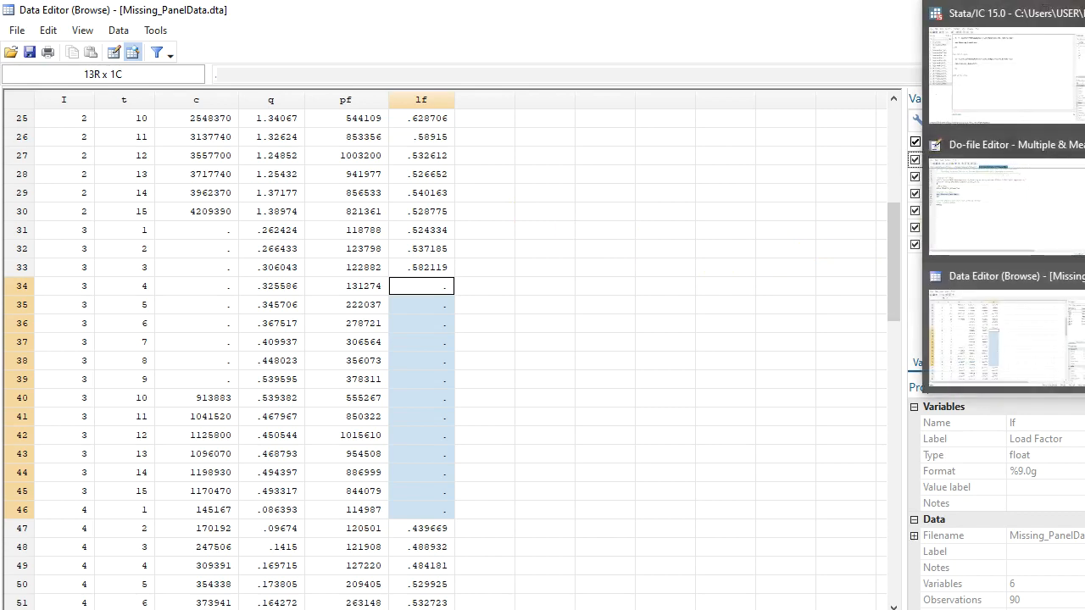
left_click(975, 214)
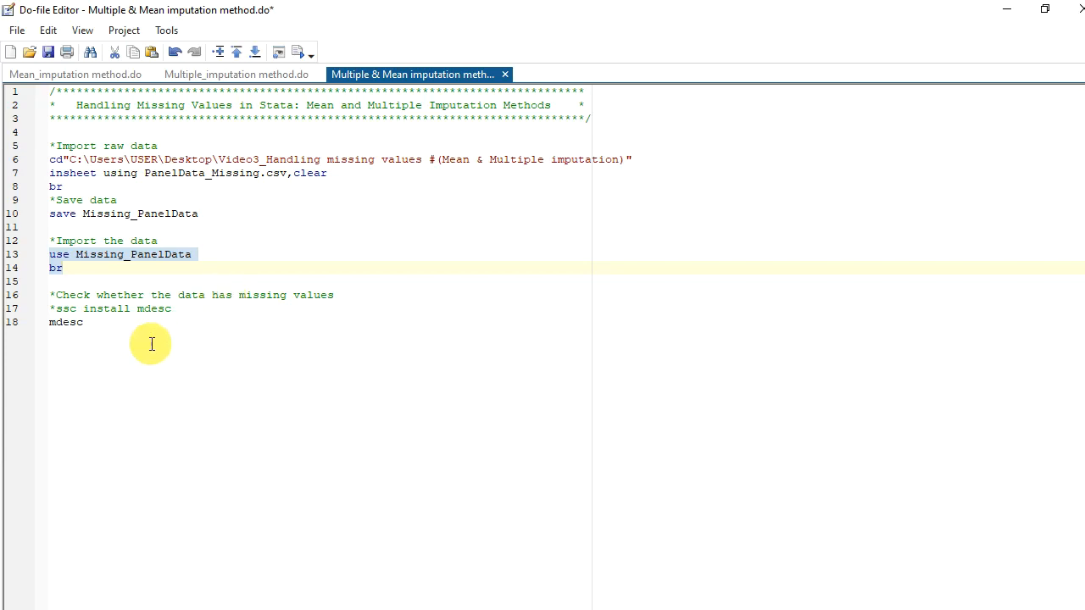
left_click(94, 327)
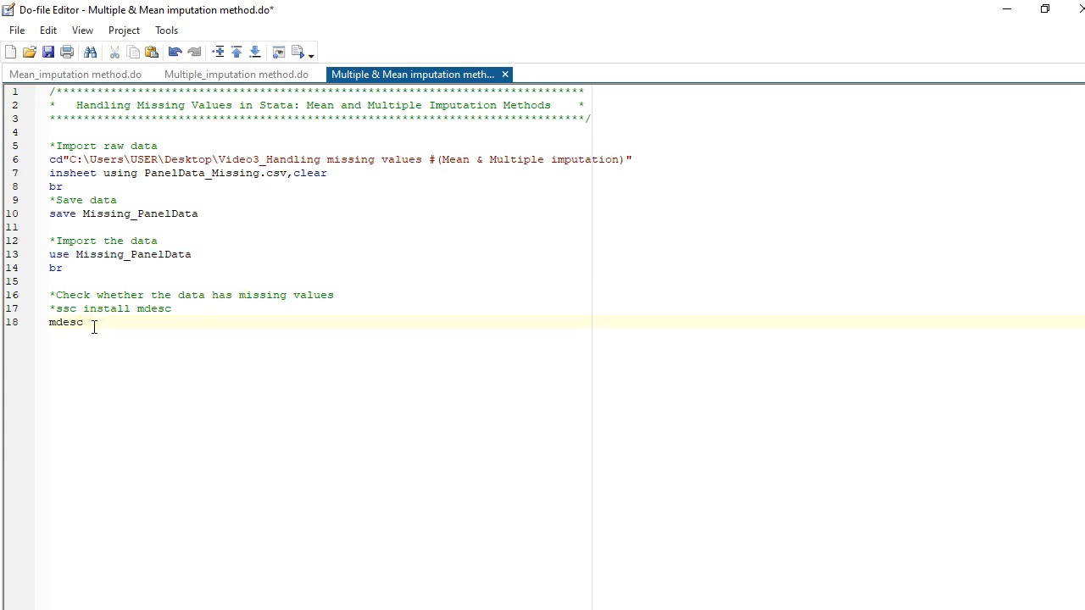
left_click_drag(83, 323, 49, 326)
left_click(301, 52)
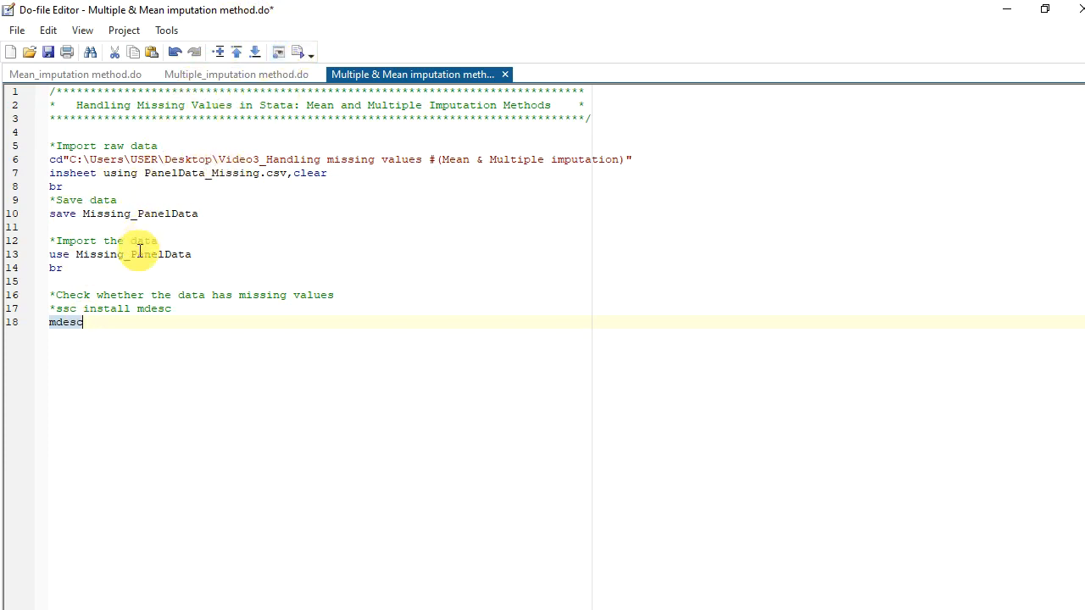
Uncomment the "ssc install mdesc" line and turn it back into a comment
left_click(54, 309)
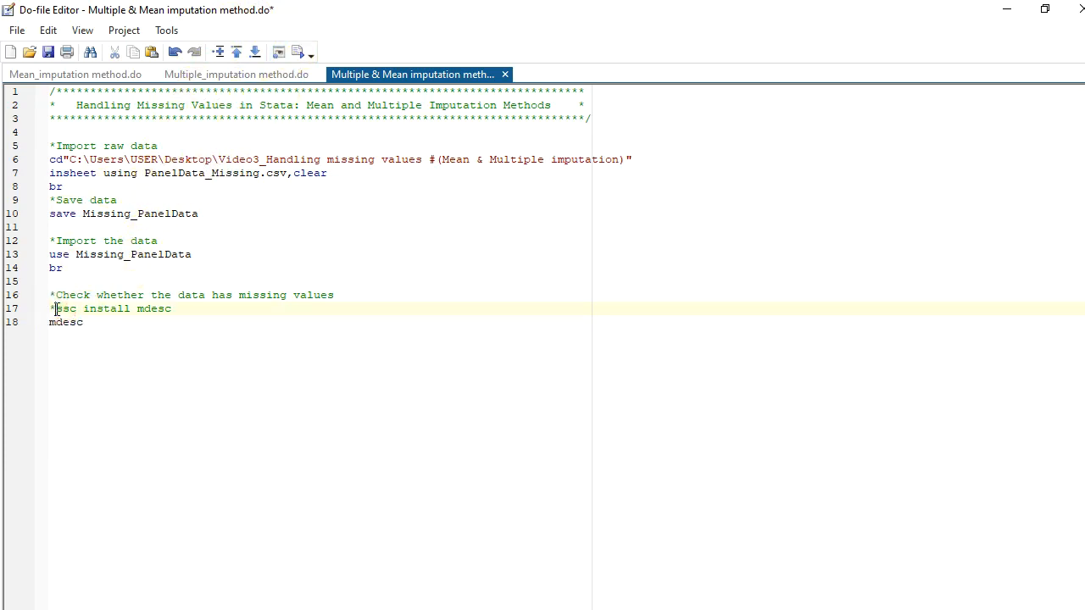
key("BackSpace")
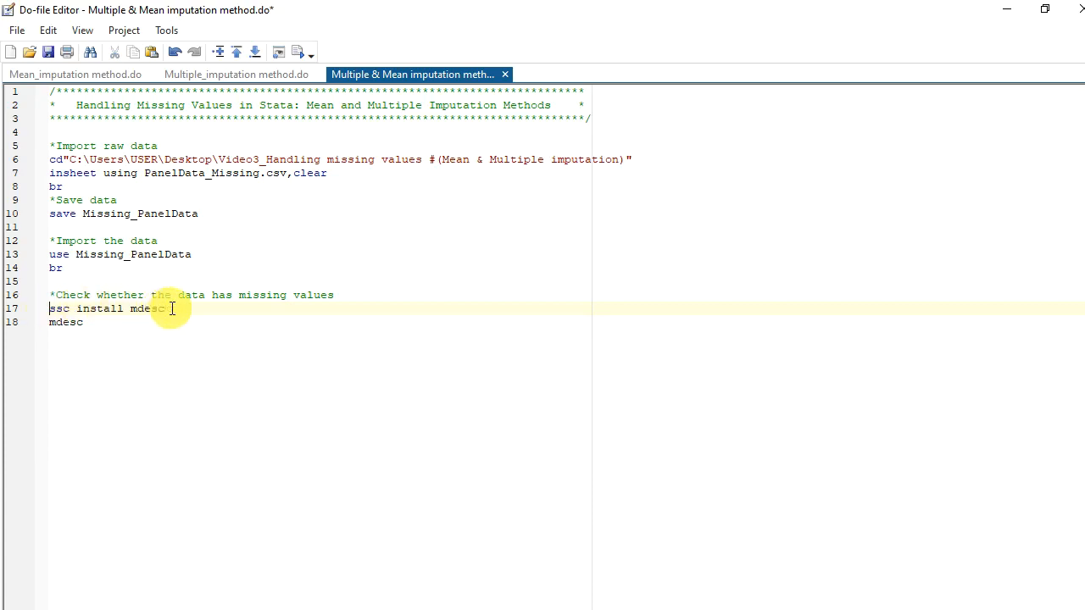
left_click_drag(173, 309, 74, 308)
left_click(52, 308)
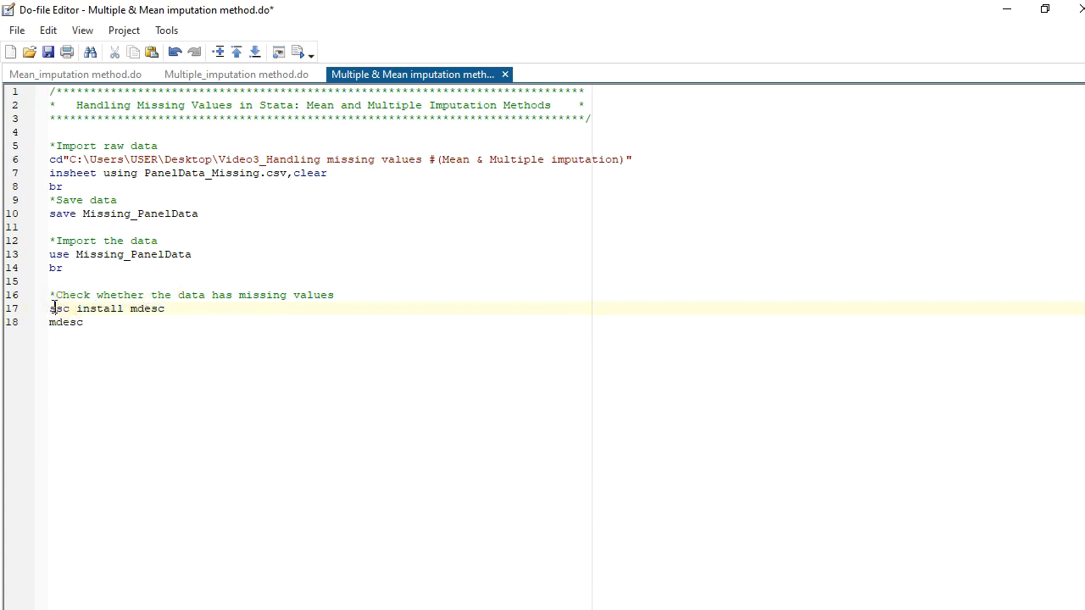
left_click(53, 308)
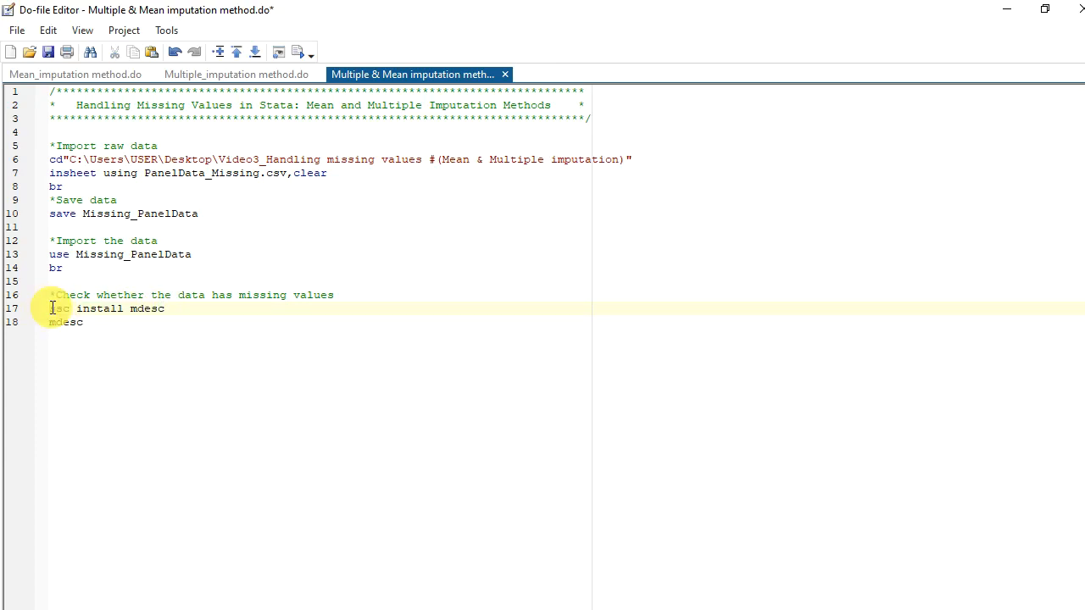
type("/")
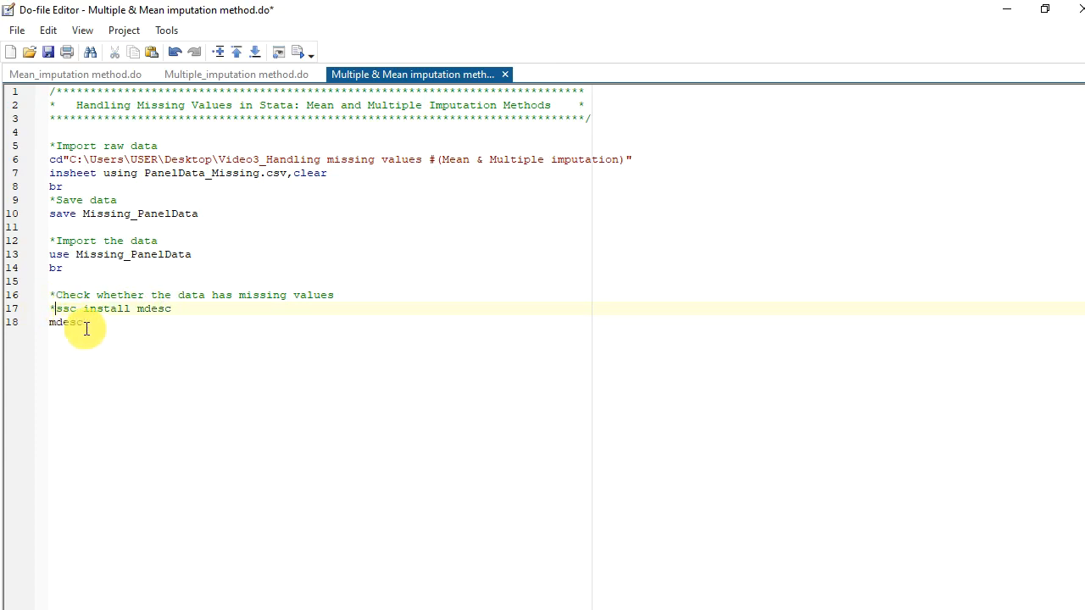
Run the mdesc line again and bring the main Stata results window to the front
left_click(76, 323)
left_click_drag(76, 323, 44, 319)
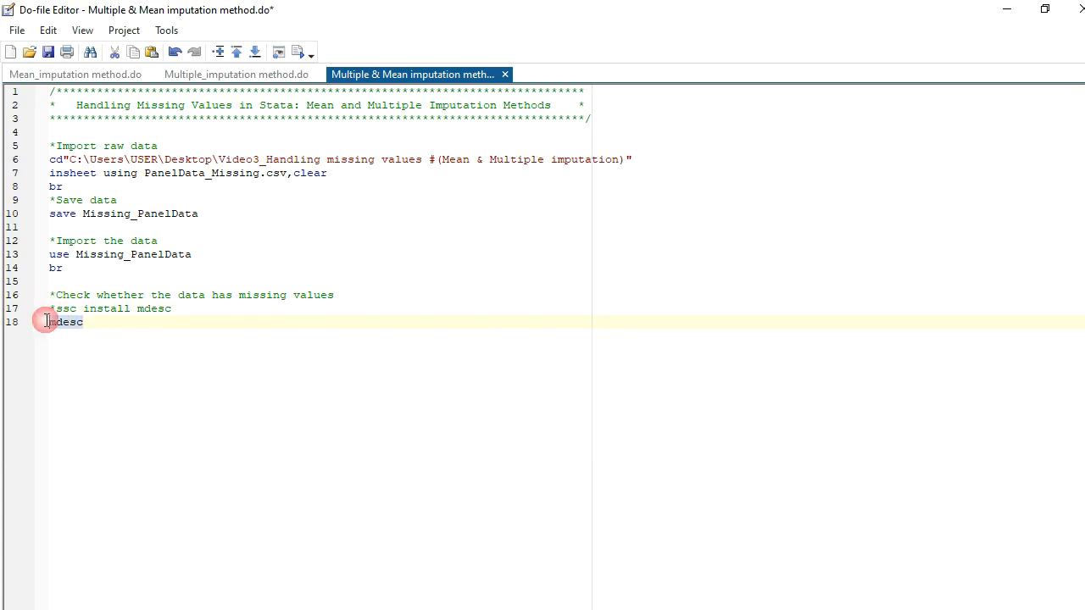
left_click(298, 53)
left_click(1083, 124)
left_click(1053, 67)
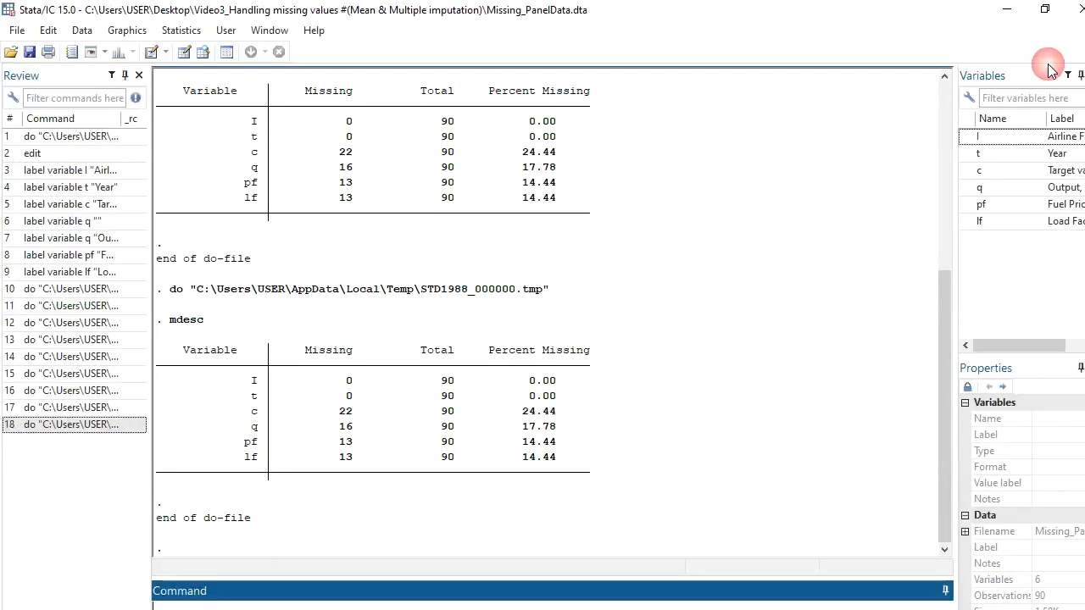
Examine the latest mdesc table for the number and percentage of missing values per variable
left_click_drag(159, 320, 608, 481)
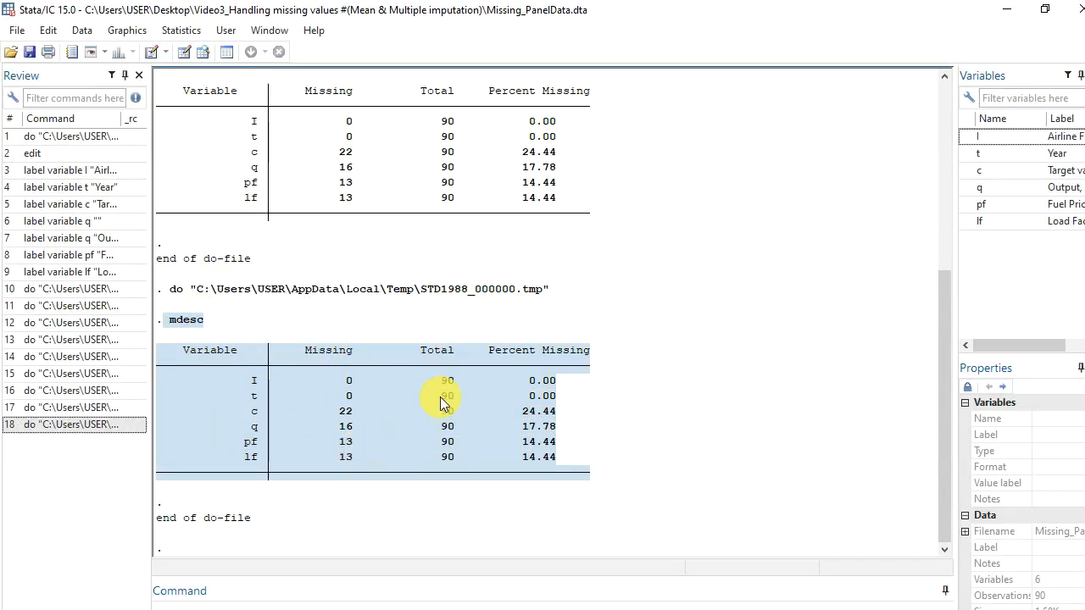
left_click_drag(516, 410, 529, 450)
left_click(409, 365)
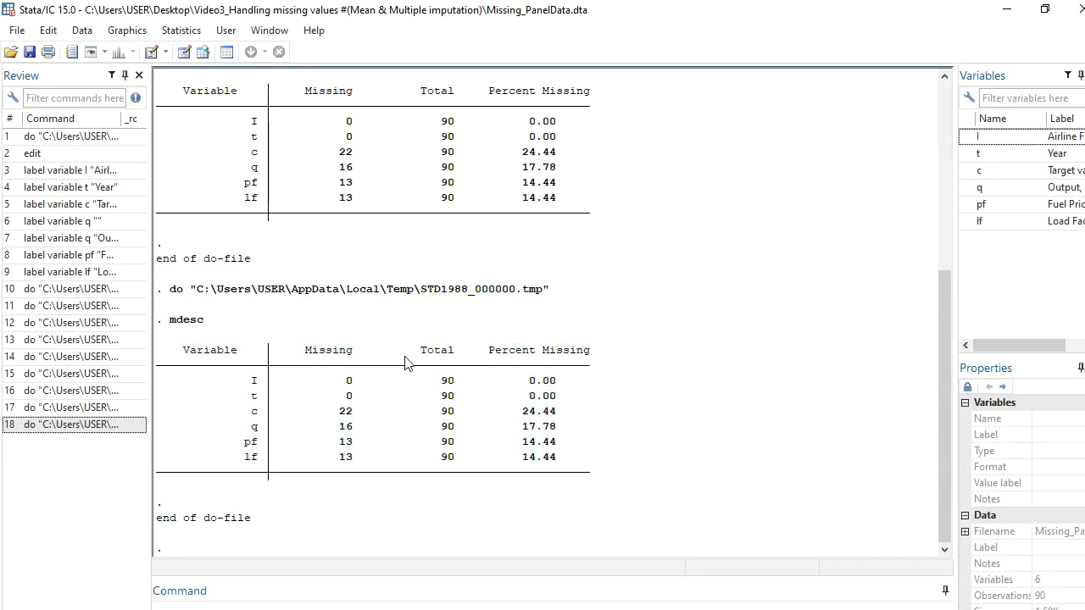
left_click_drag(252, 381, 561, 408)
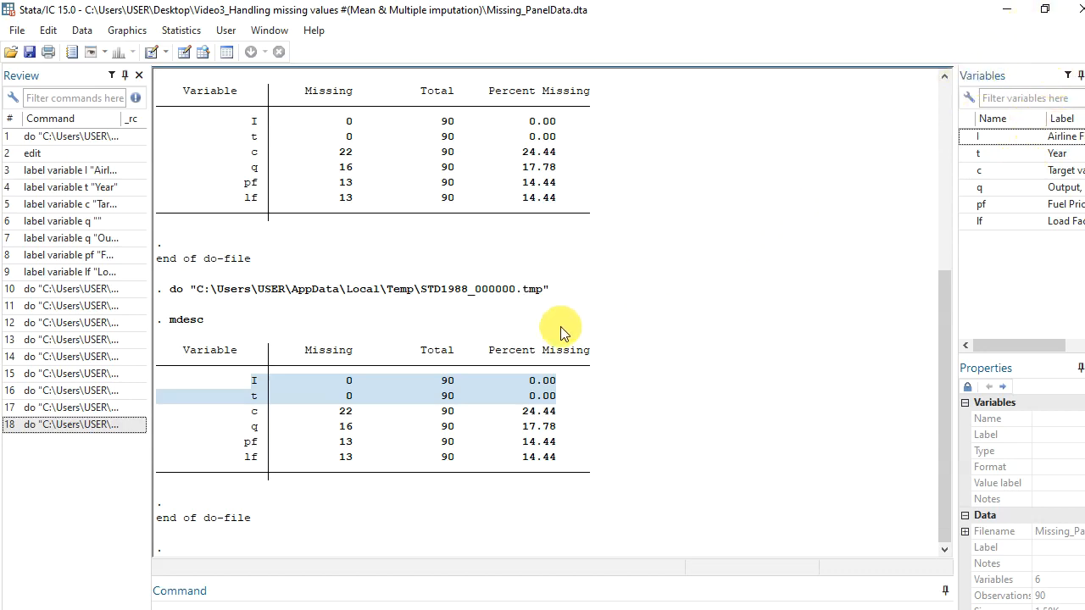
left_click(345, 434)
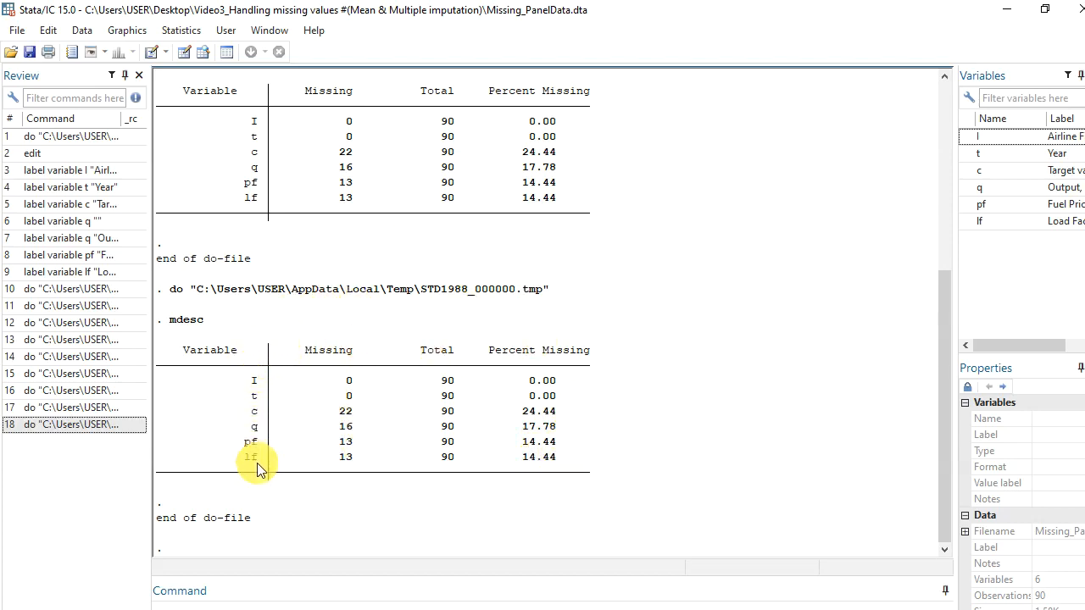
Return to the do-file and add the comment "//Mean Imputation" on a new line below mdesc
left_click(199, 603)
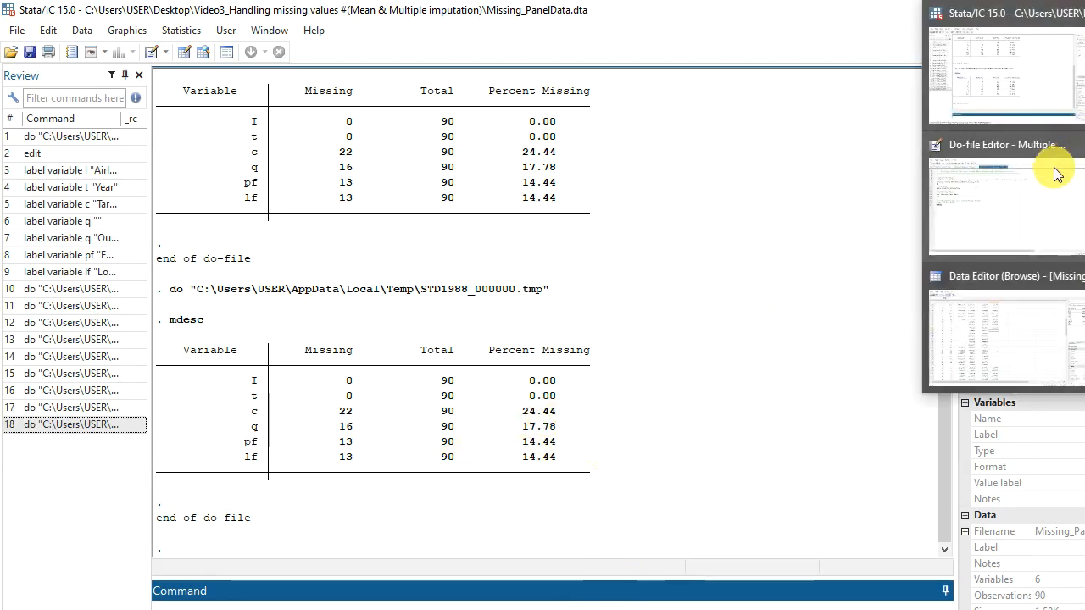
left_click(1036, 191)
left_click(196, 383)
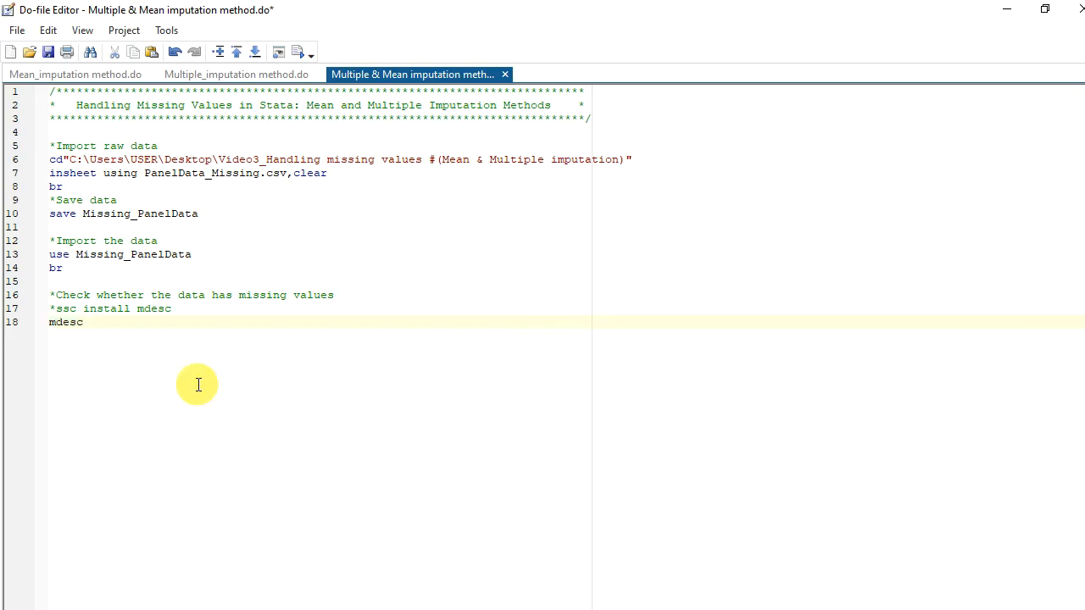
key("Return")
type("//Mean Impoutat")
key("BackSpace")
key("BackSpace")
key("BackSpace")
key("BackSpace")
key("BackSpace")
type("uti")
key("BackSpace")
type("atyion")
key("BackSpace")
key("BackSpace")
key("BackSpace")
key("BackSpace")
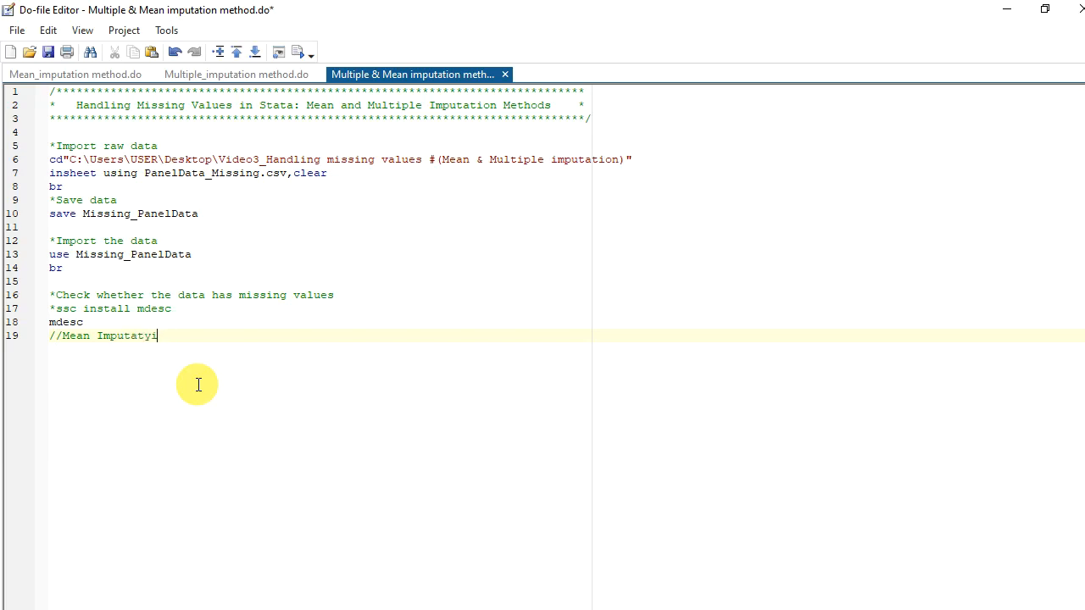
type("ion")
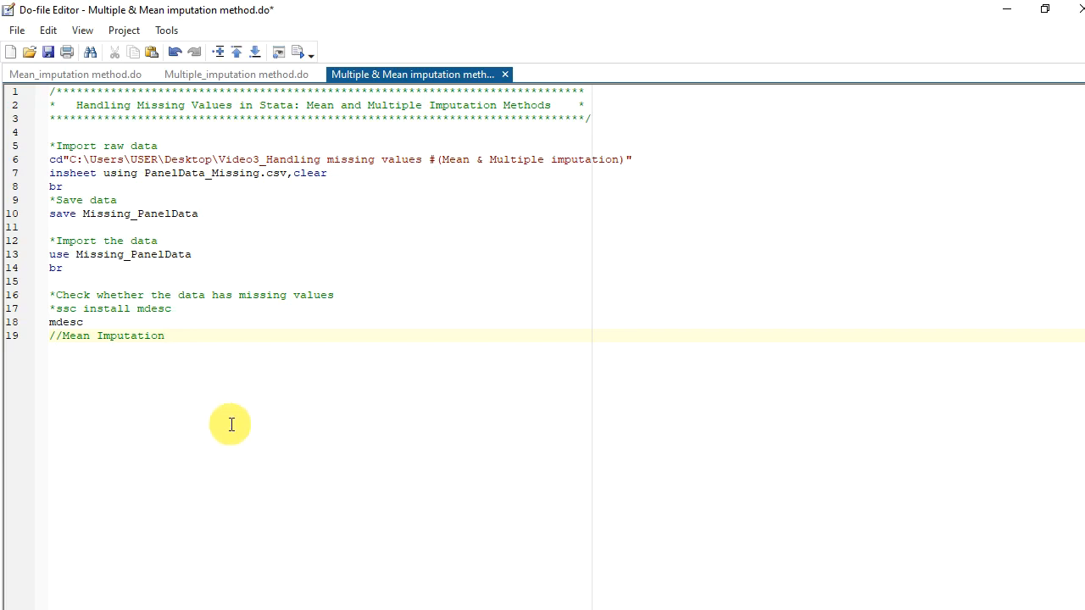
Switch to the data browser for Missing_PanelData and examine the recorded lf values from the first row down to row 33
mouse_move(1054, 145)
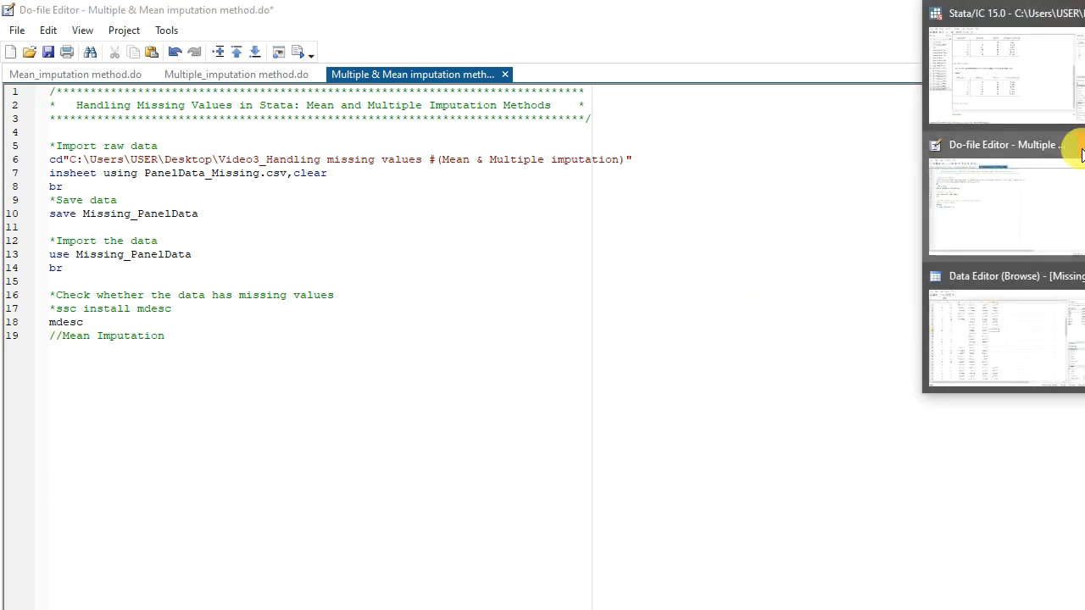
left_click(1057, 291)
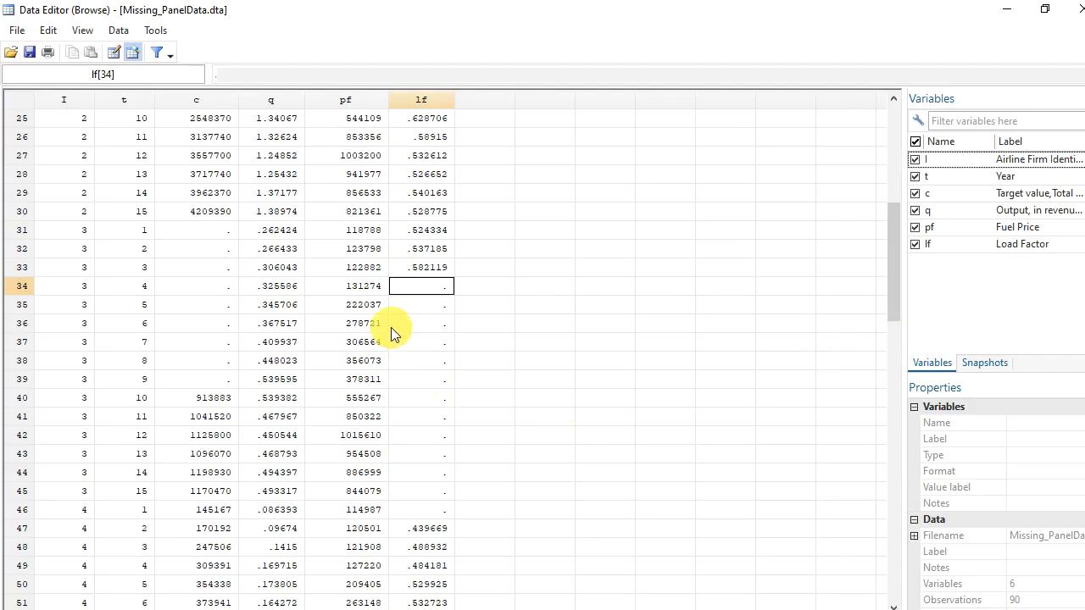
left_click(355, 287)
scroll(437, 243, "up", 8)
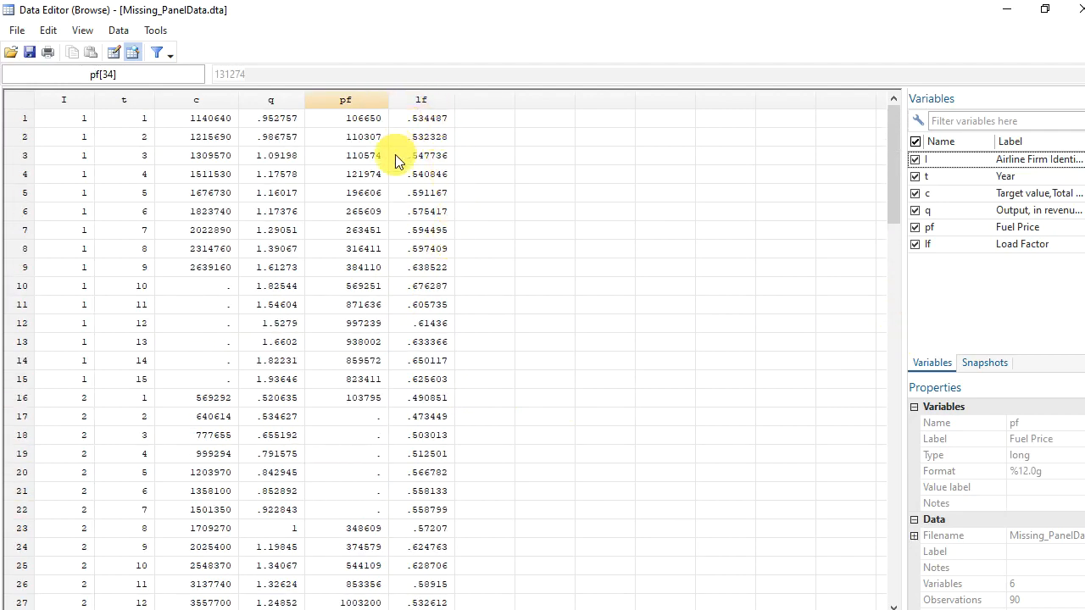
scroll(420, 127, "down", 3)
scroll(423, 131, "up", 3)
left_click_drag(425, 123, 436, 602)
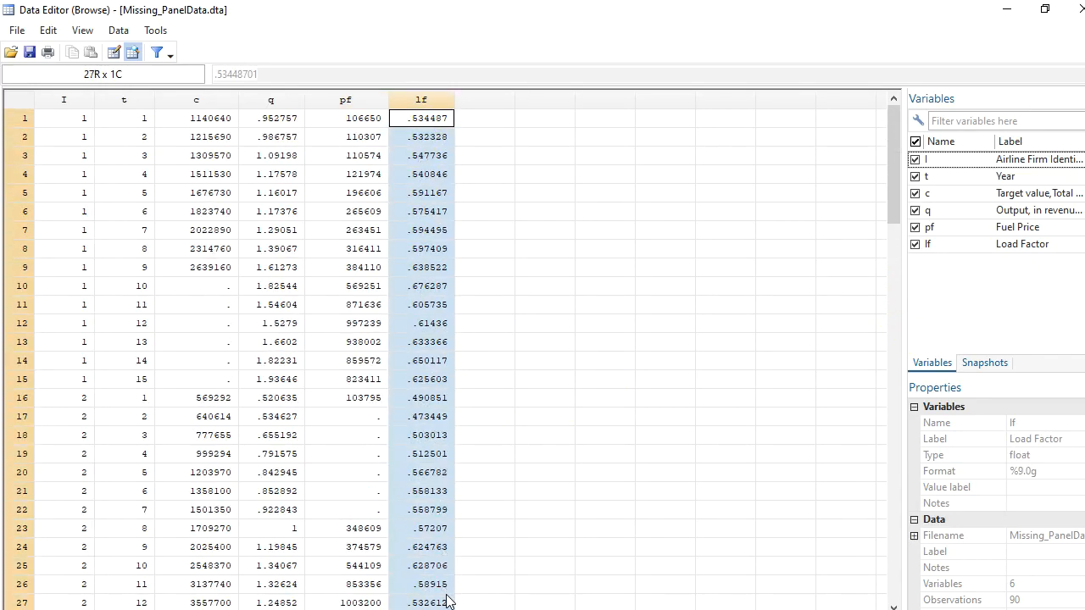
scroll(442, 419, "down", 4)
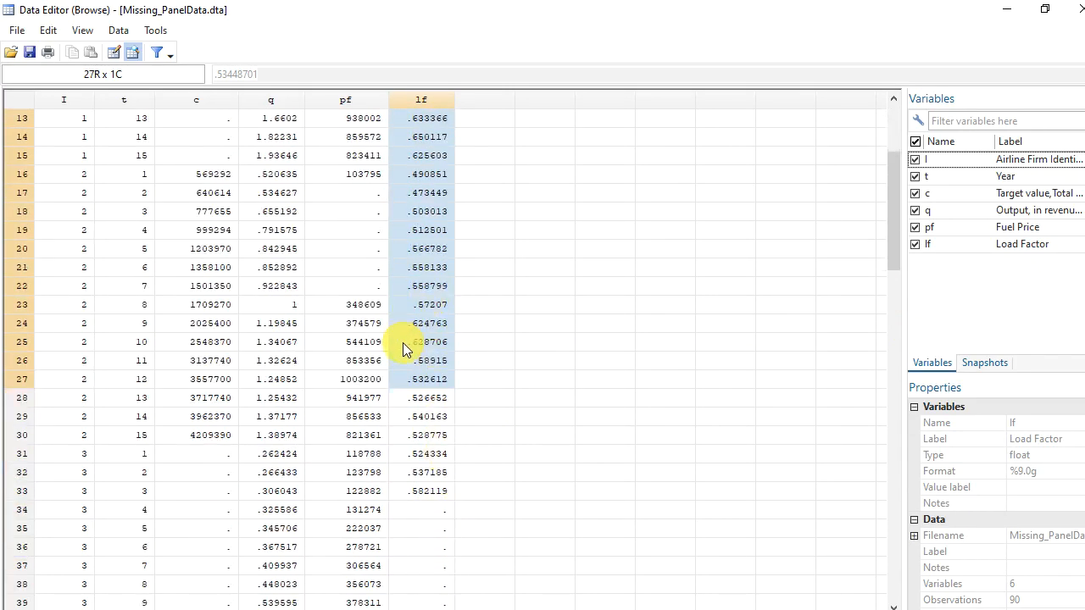
scroll(402, 342, "up", 4)
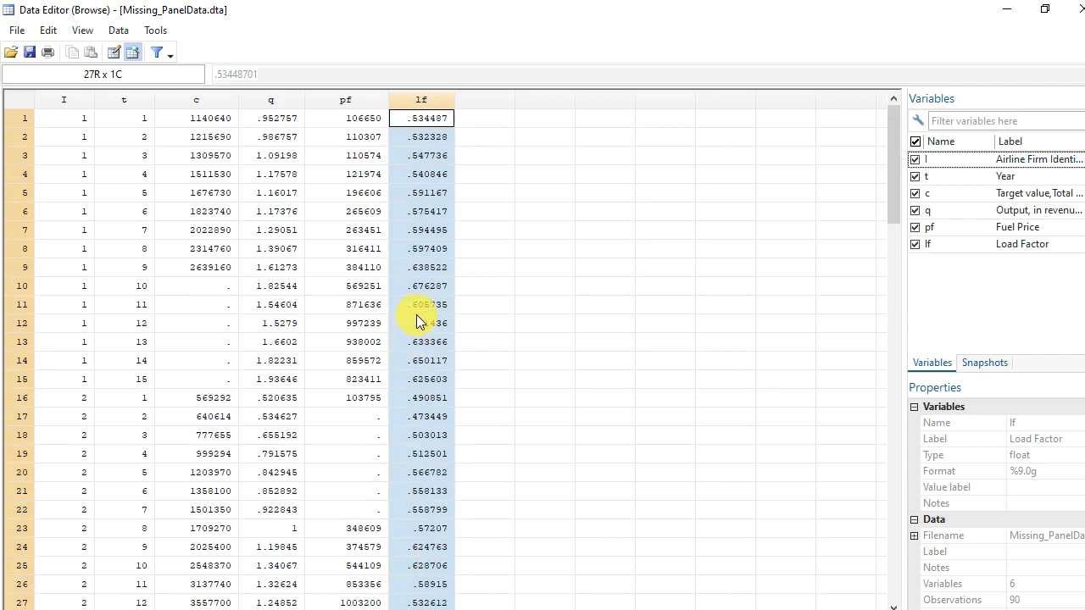
scroll(417, 315, "down", 6)
scroll(432, 356, "down", 2)
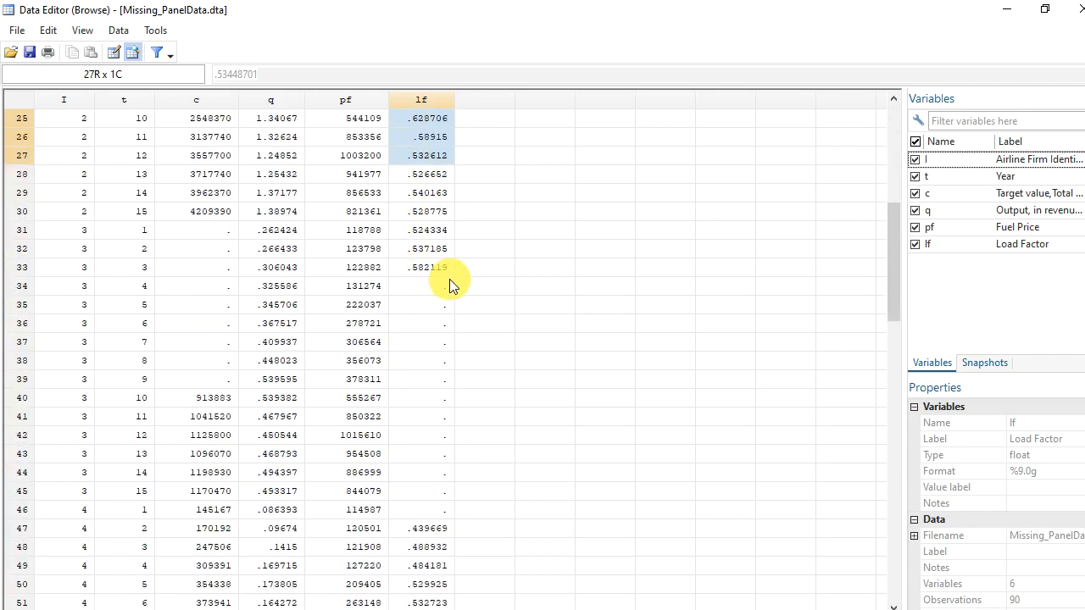
Examine the gap in the lf column at rows 34 to 46 and compare it with the recorded values above
left_click_drag(421, 288, 440, 510)
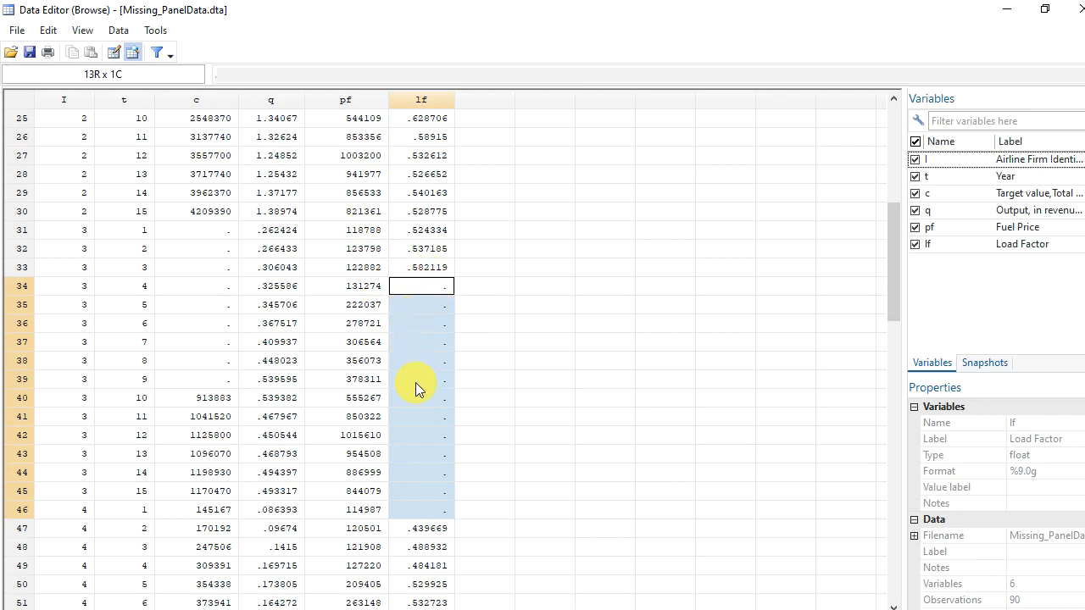
left_click_drag(411, 362, 412, 395)
left_click_drag(420, 291, 452, 478)
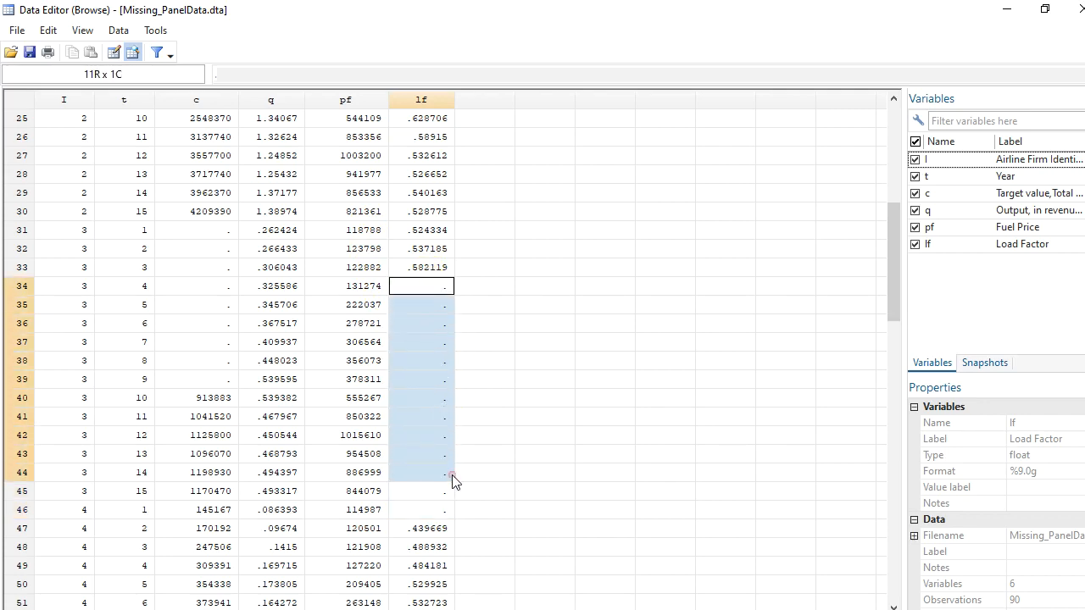
scroll(458, 441, "up", 4)
left_click_drag(426, 136, 421, 458)
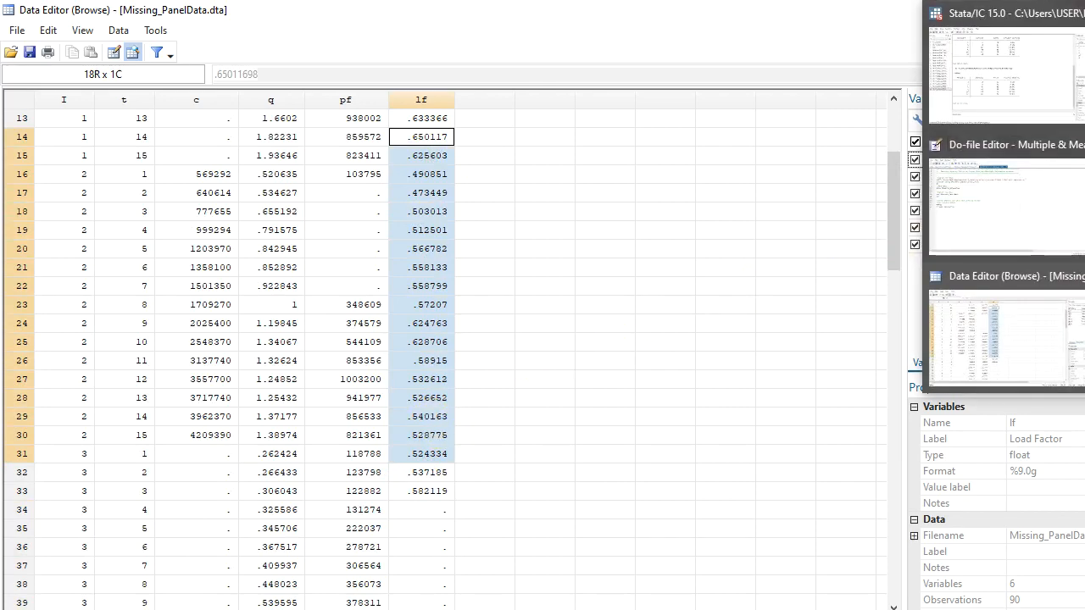
Return to the do-file and start a new line below the "//Mean Imputation" comment
left_click(1002, 212)
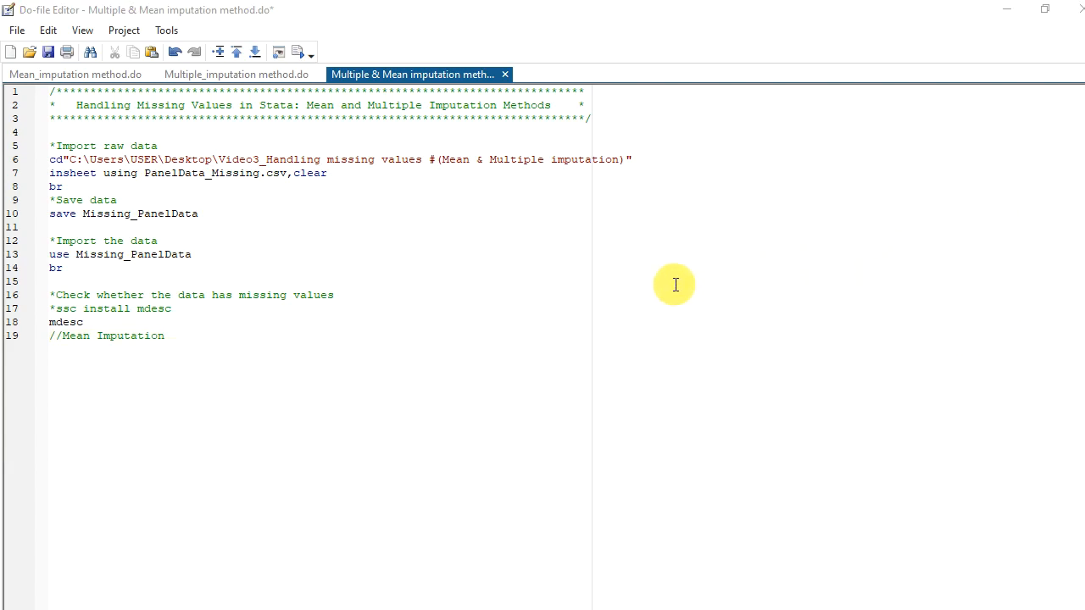
left_click(251, 386)
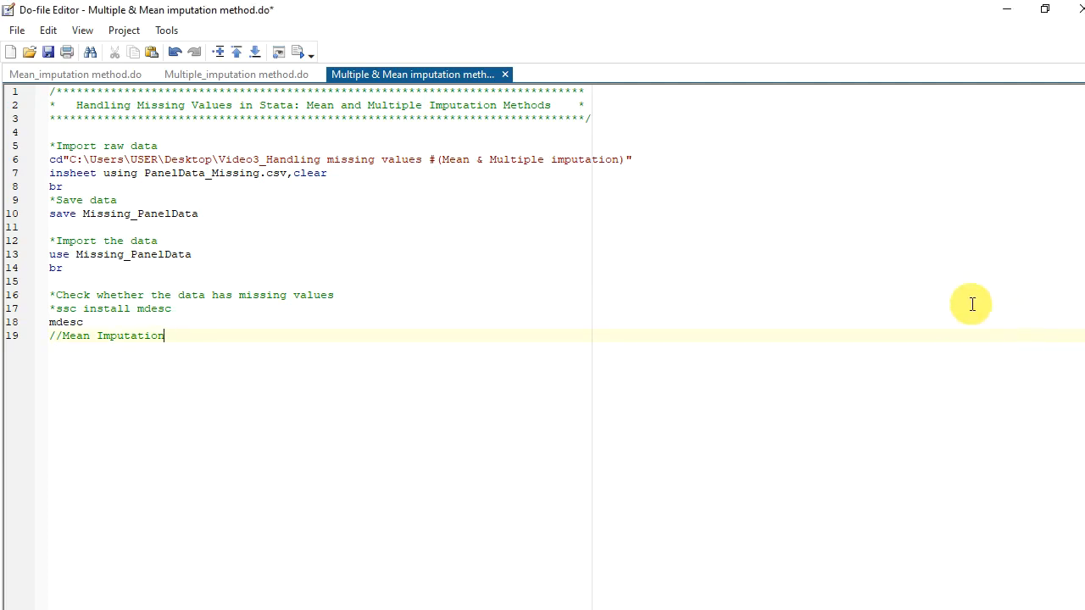
key("Return")
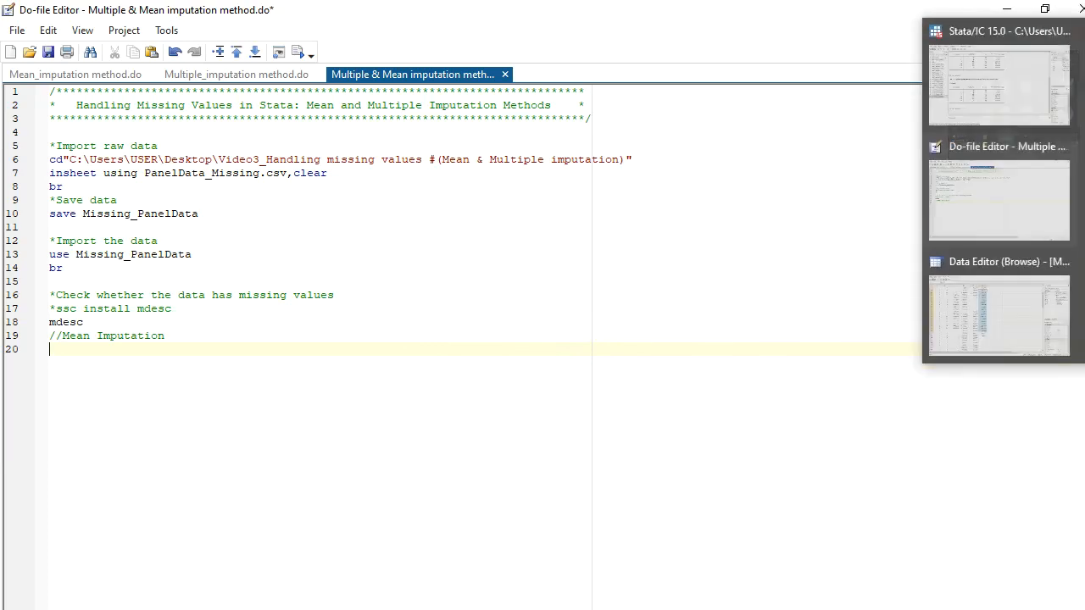
Switch to the main Stata window and insert the variable names I, t, c, q, pf and lf into the command line
left_click(1008, 335)
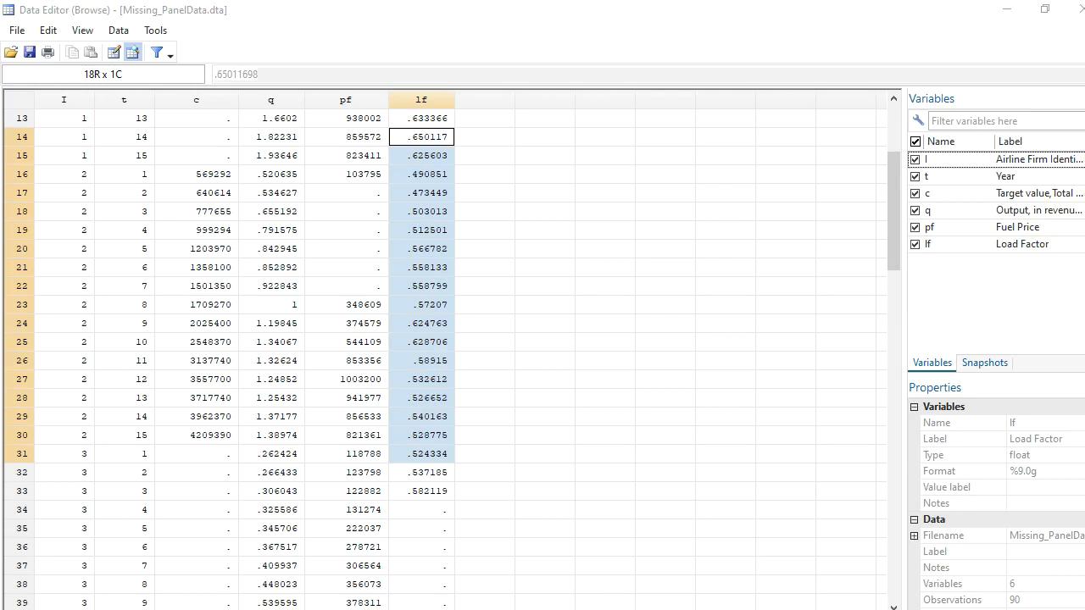
left_click(1030, 108)
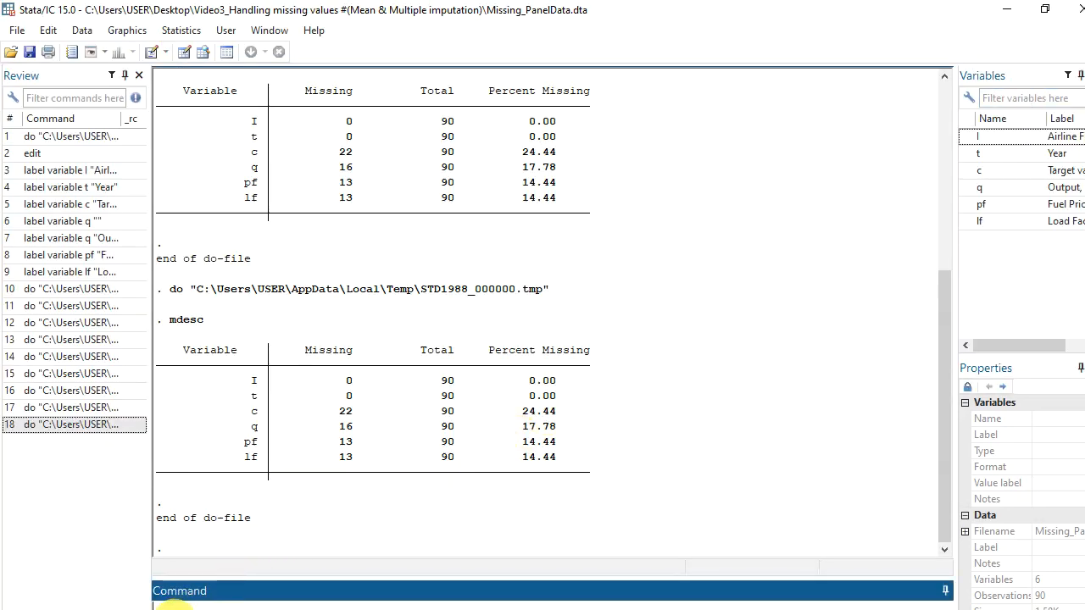
left_click(990, 138)
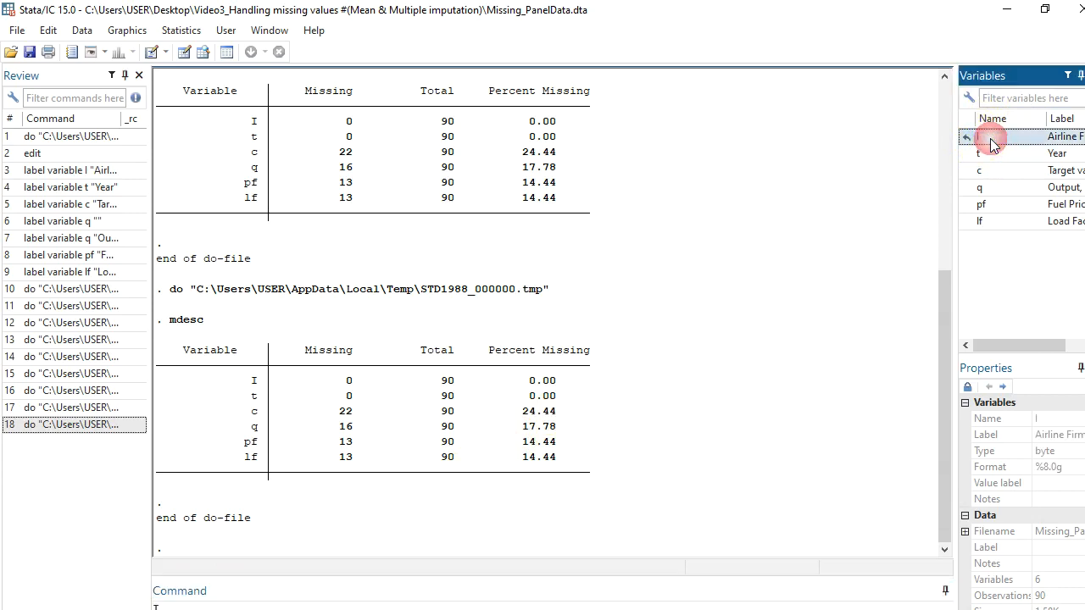
double_click(986, 155)
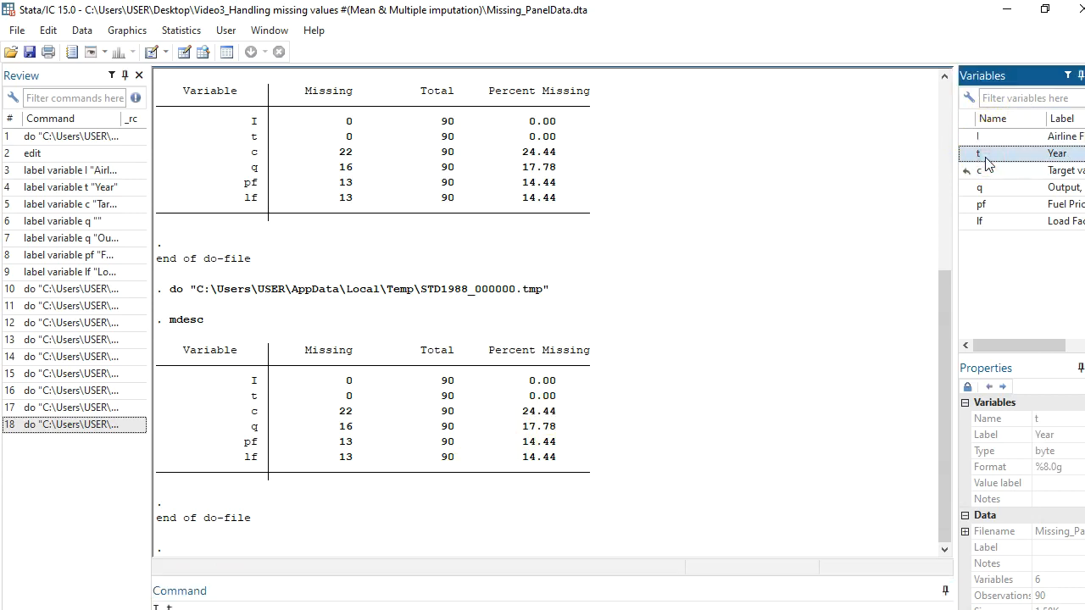
double_click(983, 170)
double_click(980, 187)
double_click(981, 205)
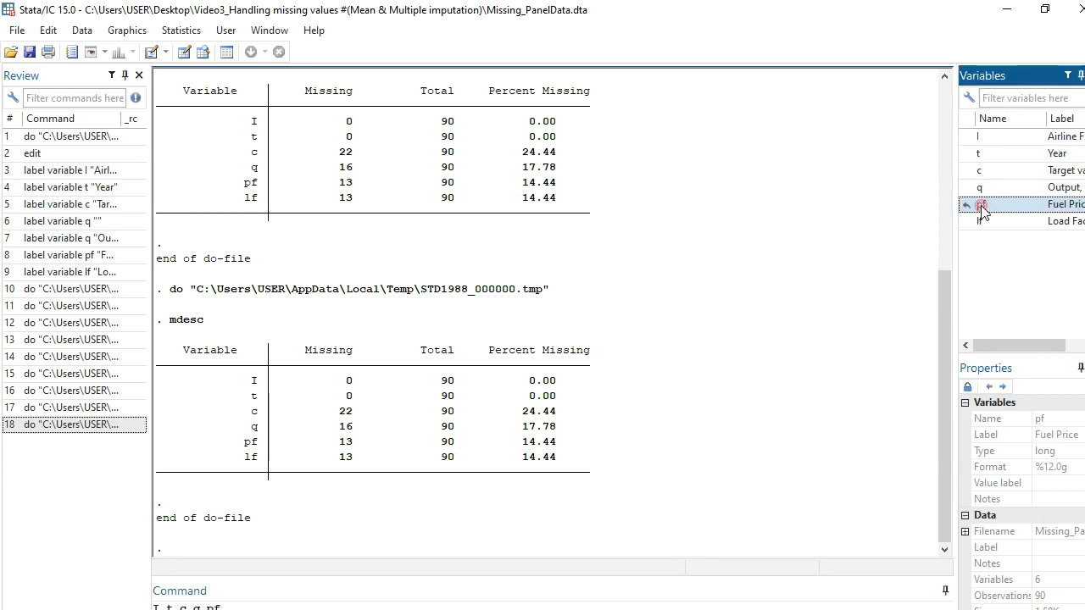
double_click(981, 222)
Select the whole variable list "I t c q pf lf" in the command line and copy it
left_click(279, 606)
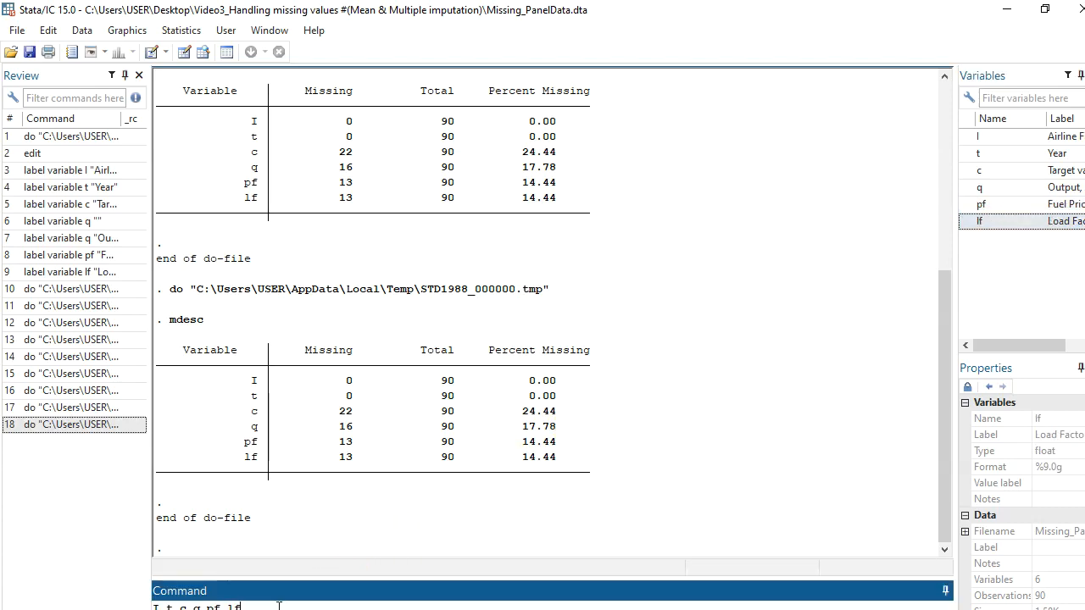
left_click_drag(279, 606, 142, 599)
left_click(176, 608)
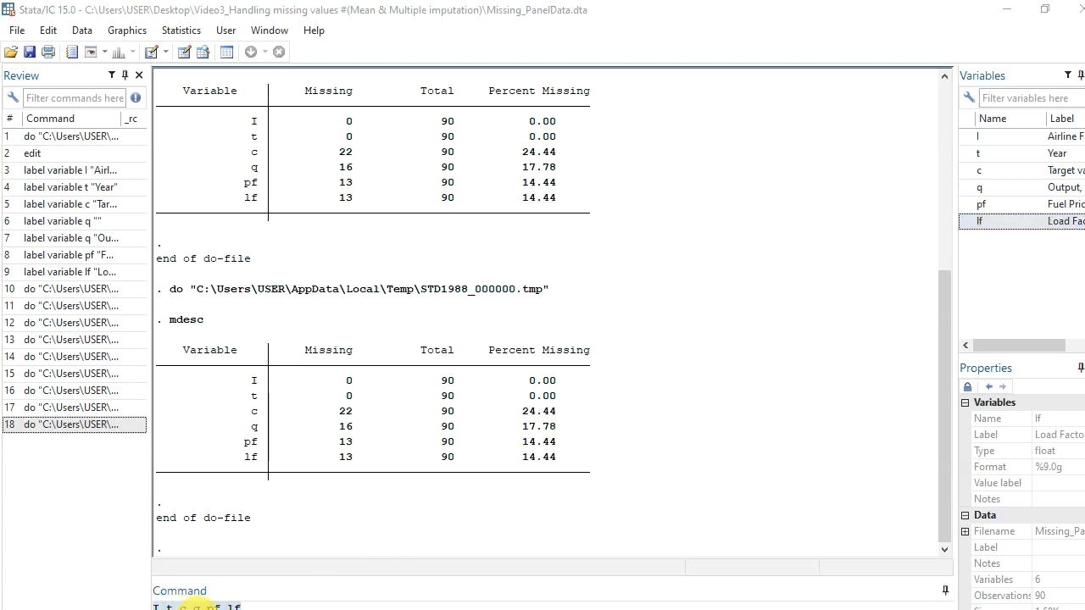
right_click(200, 606)
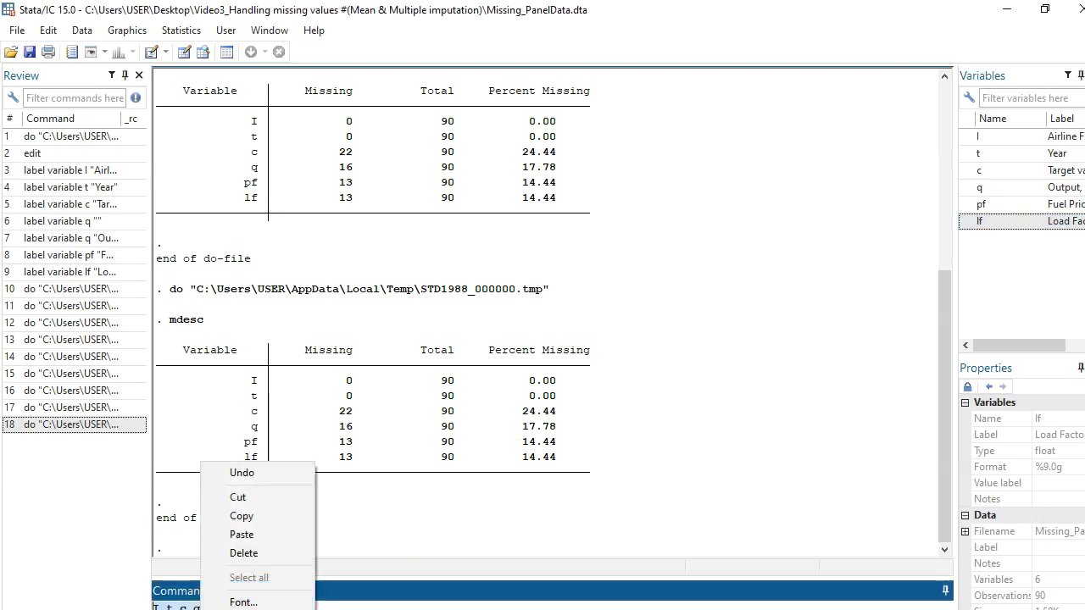
left_click(277, 520)
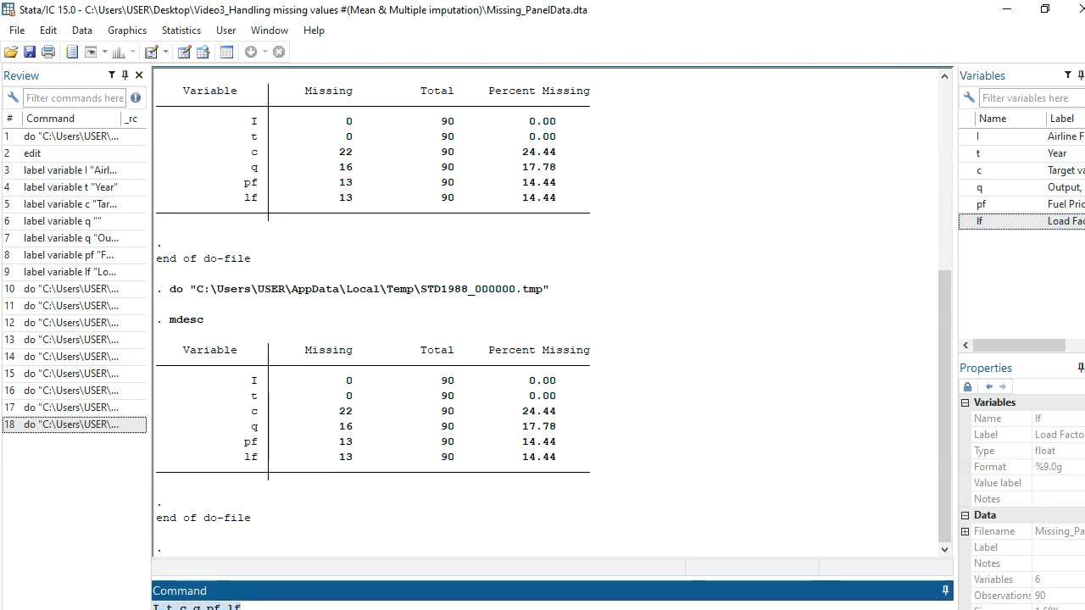
Return to the do-file and add the comment "//variables:I t c q pf lf" on line 21, pasting the copied names
left_click(1005, 212)
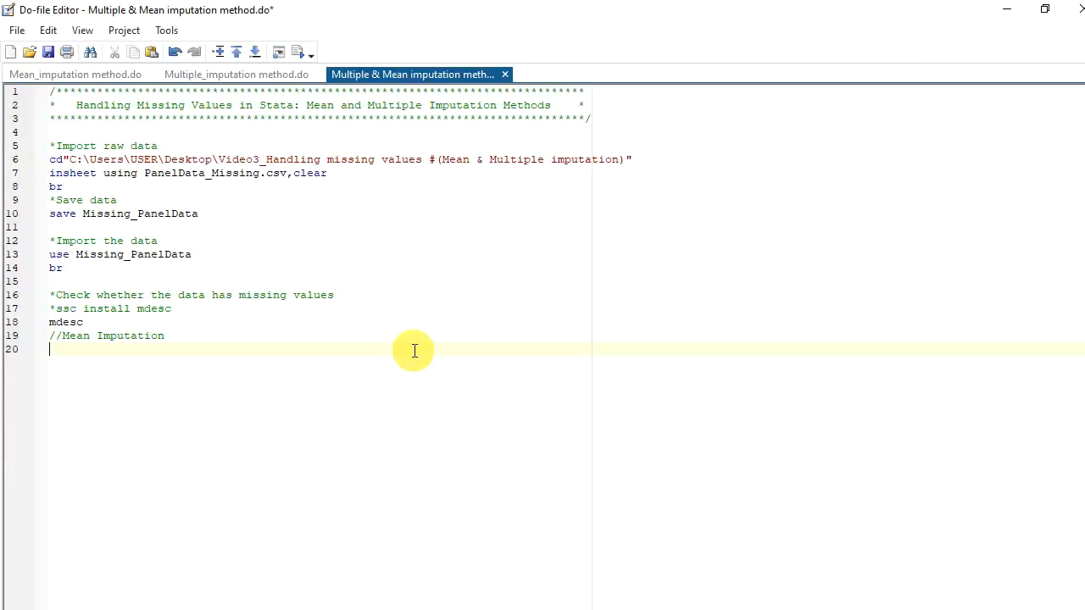
key("Return")
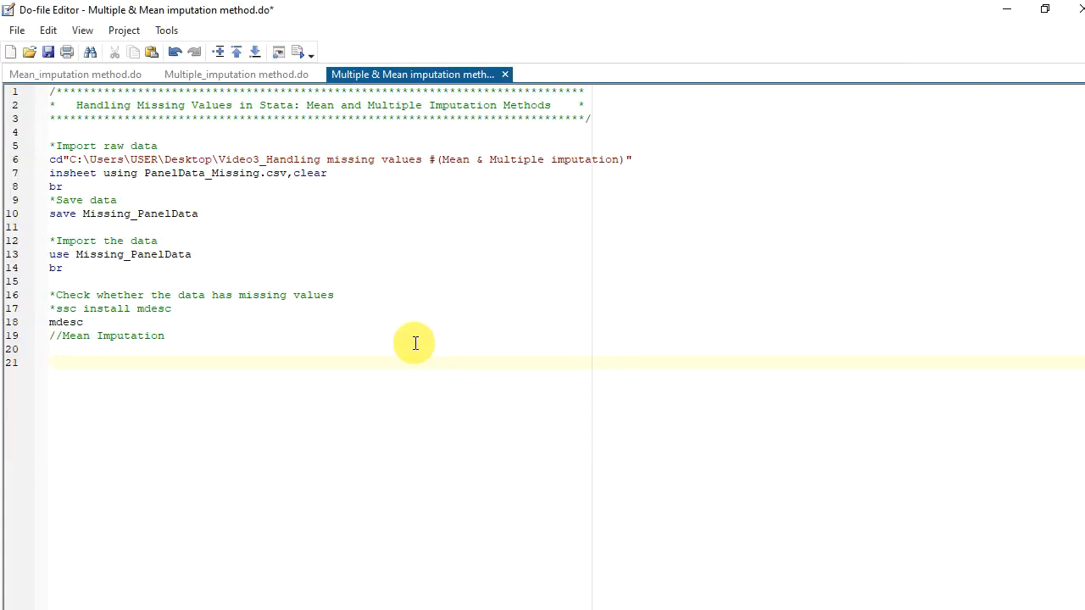
type("//variables:I t c q pf lf")
key("Return")
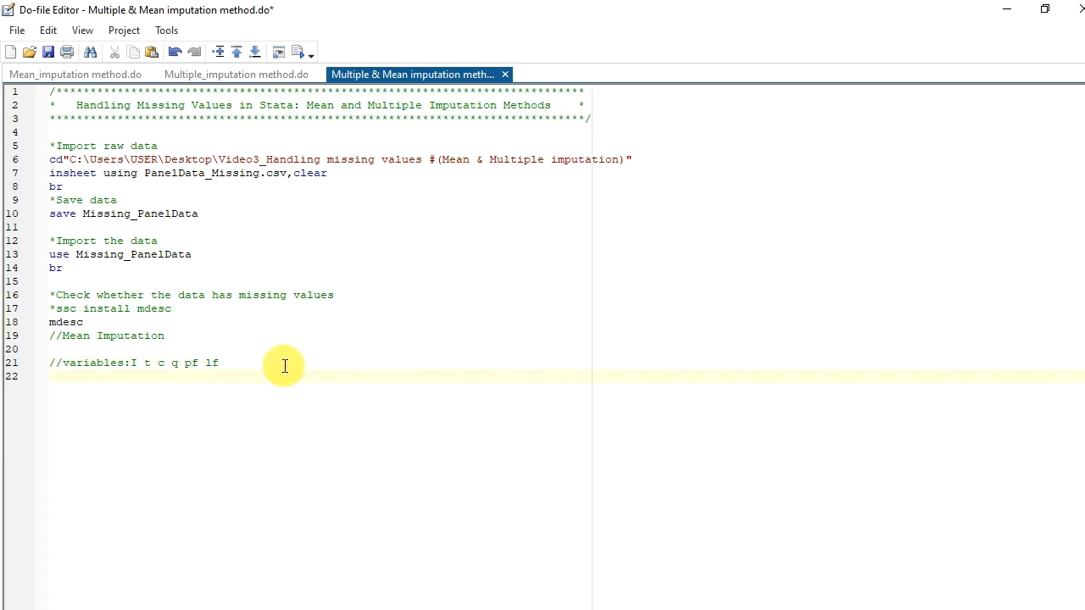
Write the command "egen c_mean=mean(c)" on line 23, leaving a blank line below the variables comment
left_click_drag(157, 365, 170, 366)
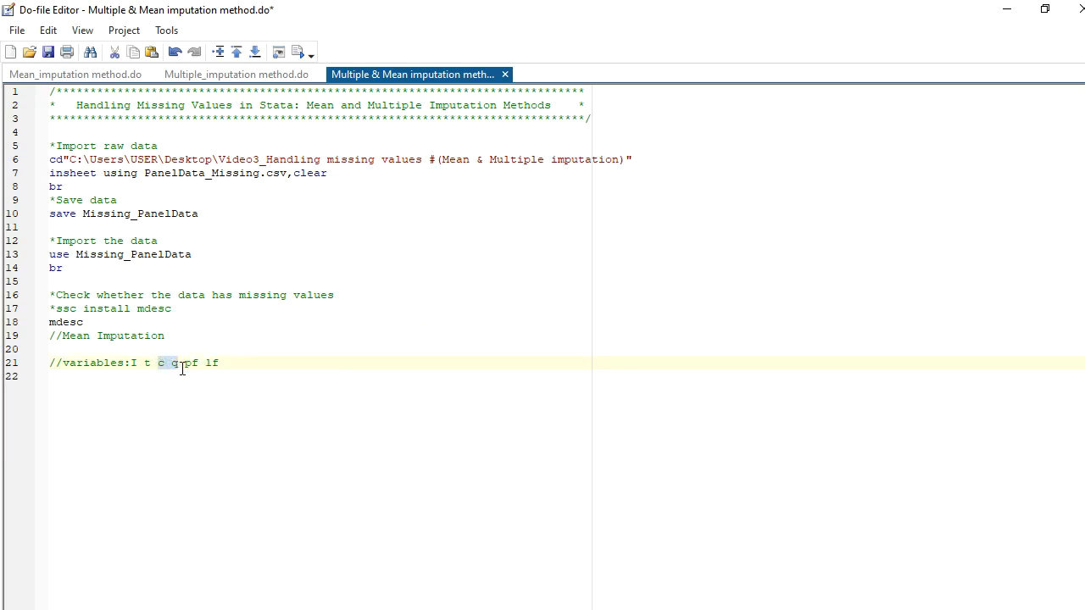
left_click(102, 399)
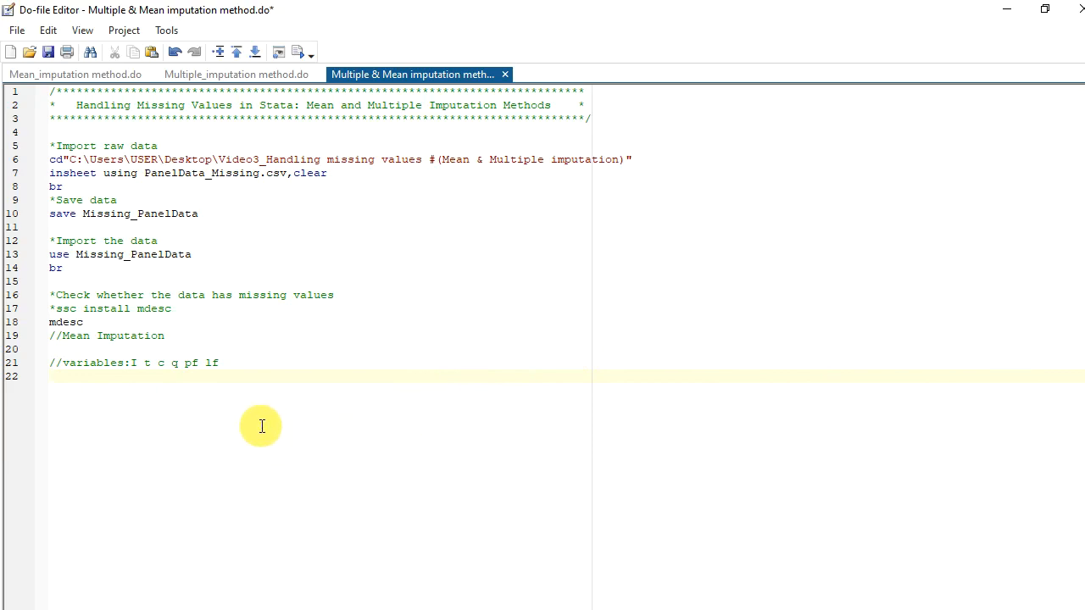
key("Return")
type("egen")
type("c_mean=mean(c")
type(")")
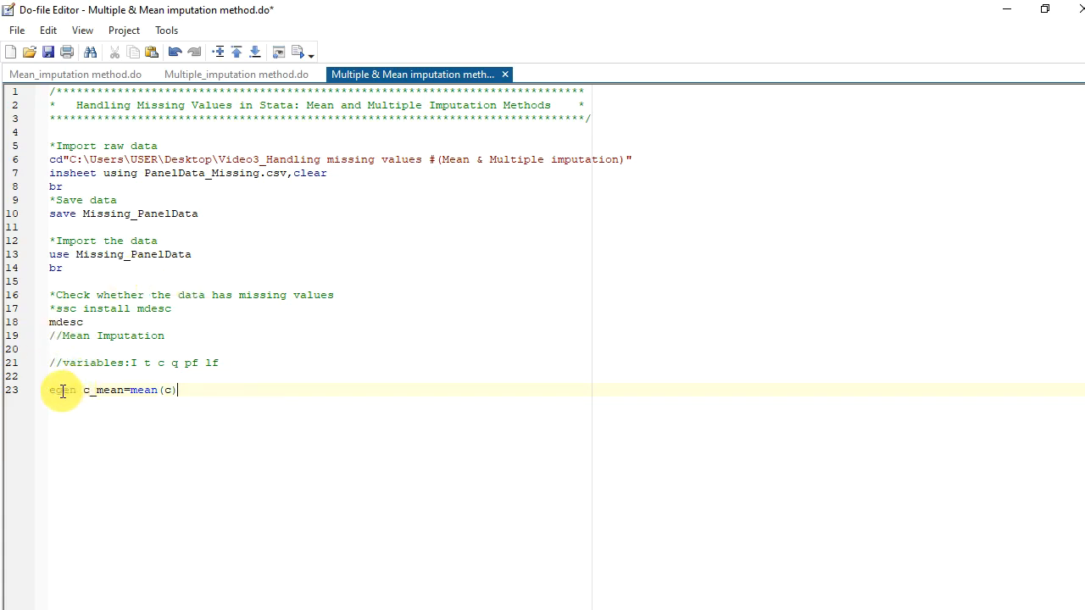
Select the "egen c_mean=mean(c)" line and run only that selection
left_click_drag(81, 389, 123, 399)
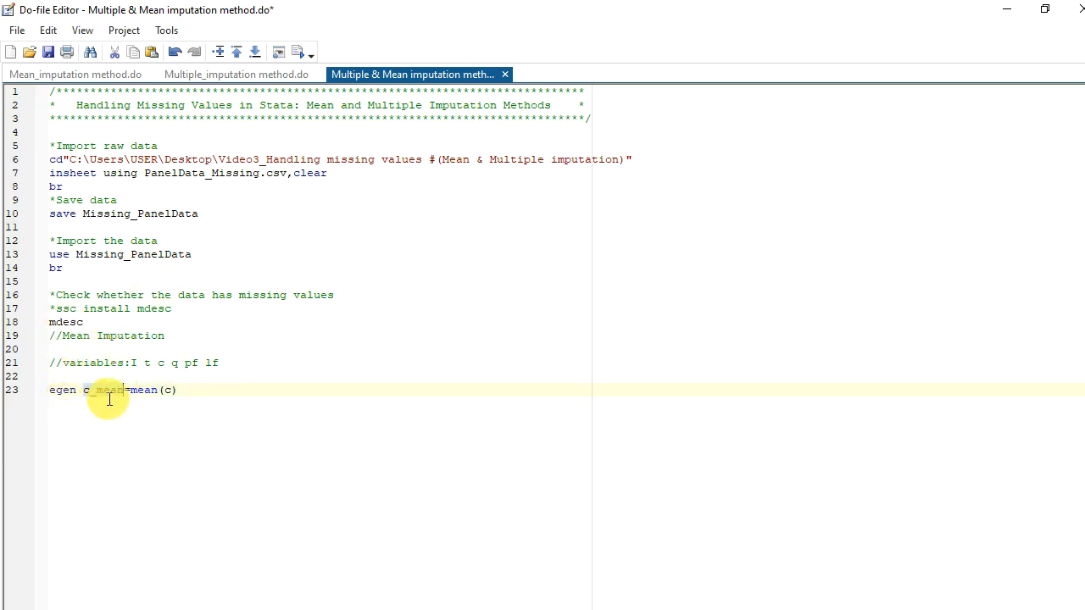
mouse_move(130, 392)
left_mouse_down()
mouse_move(159, 392)
mouse_move(131, 391)
left_mouse_up()
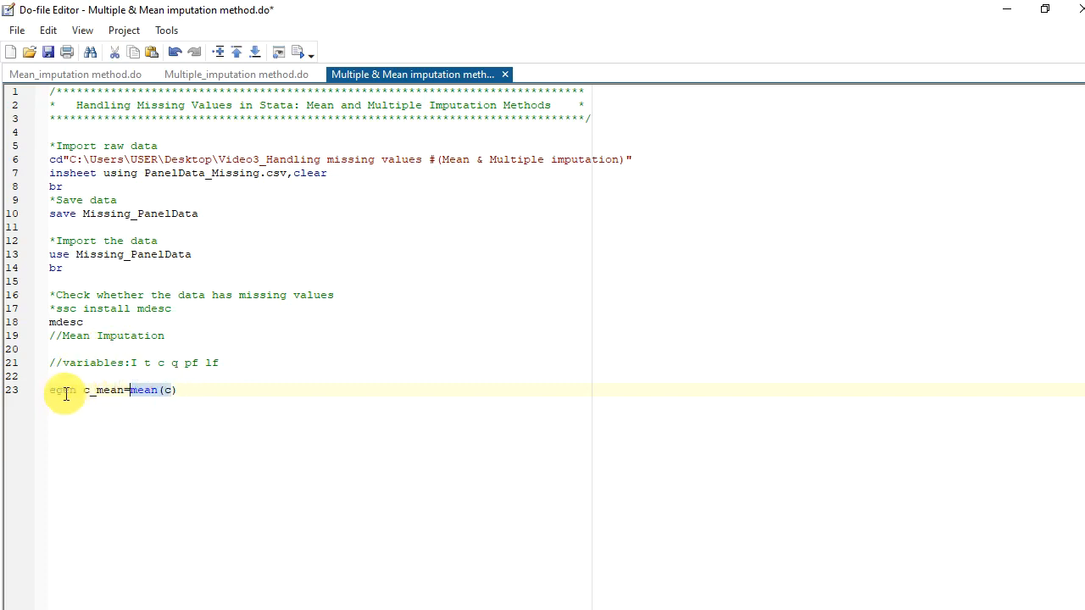
left_click_drag(54, 390, 177, 392)
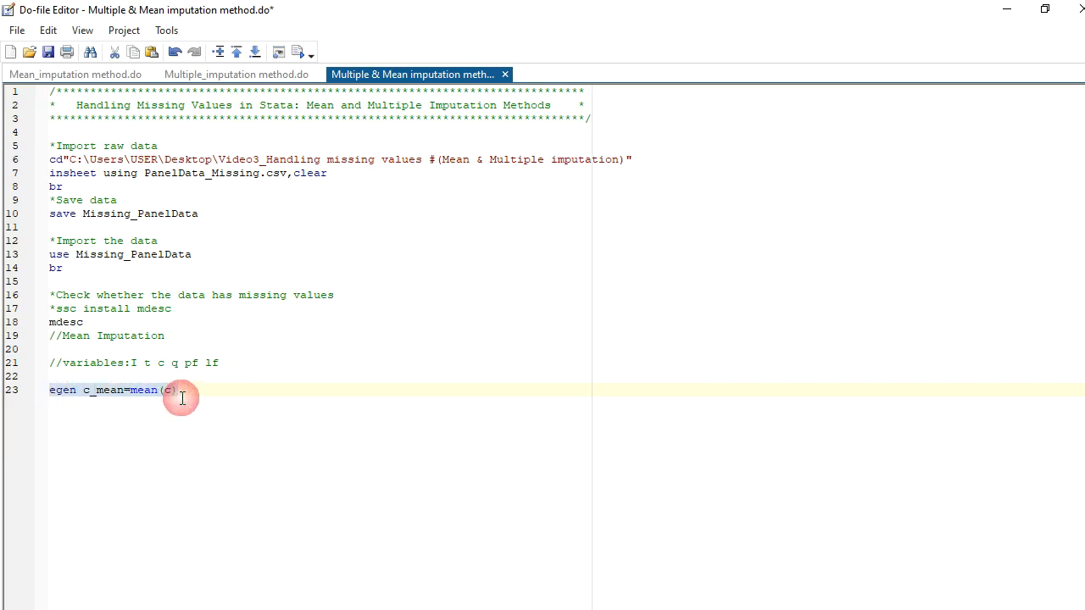
left_click(298, 51)
Compare the new c_mean column with column c in the data browser and return to the end of the egen line
left_click(1013, 326)
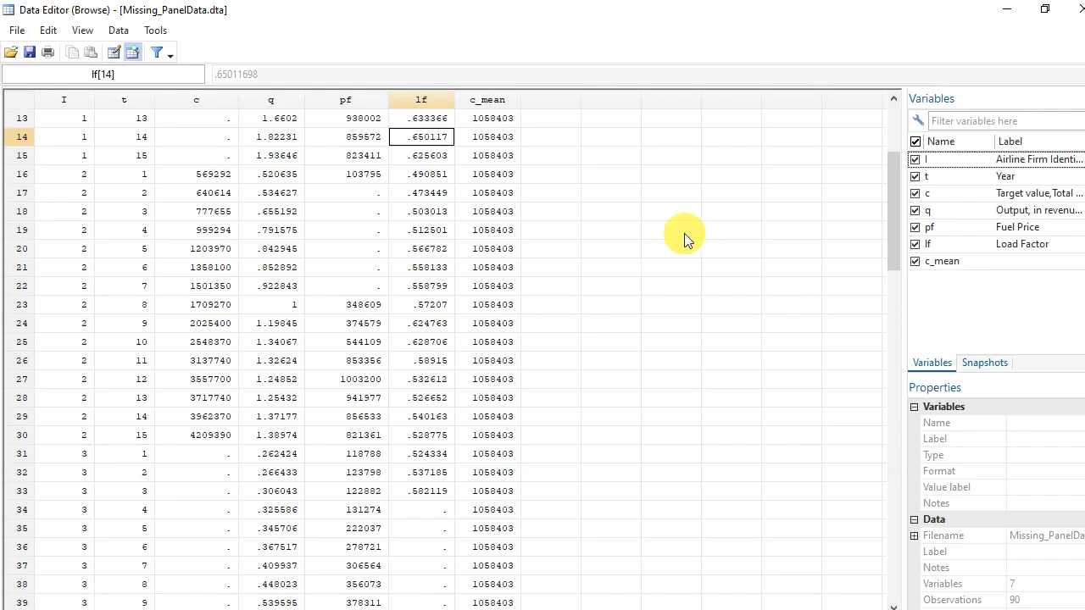
left_click(492, 99)
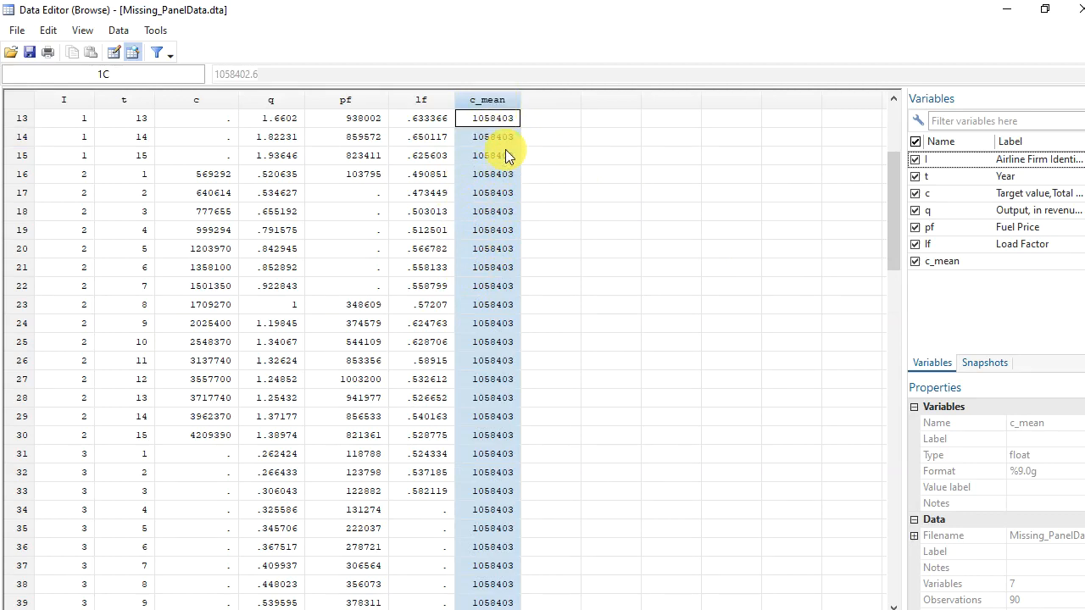
left_click(203, 100)
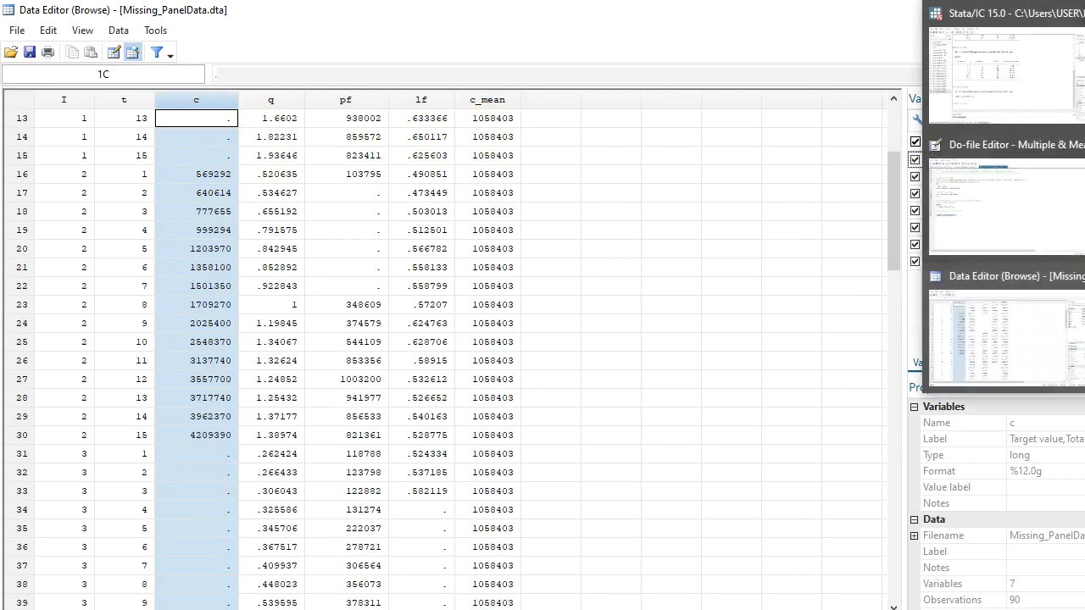
left_click(1004, 195)
left_click(237, 402)
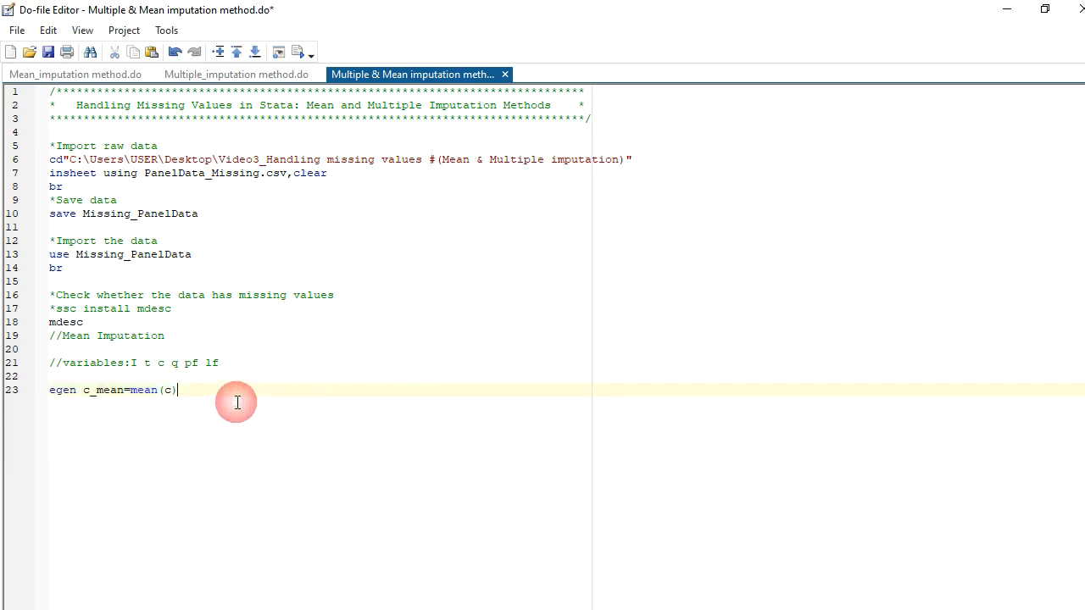
Begin a new line 24 in the do-file with "replace c"
key("Return")
type("replace c")
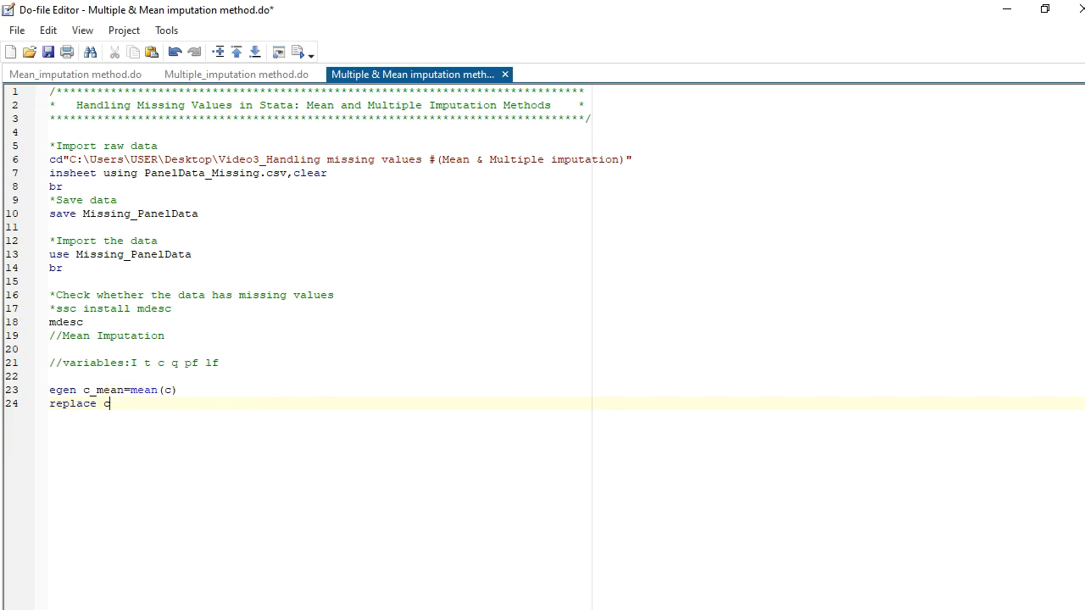
Switch to the main Stata window and run the desc command to describe the dataset
left_click(1084, 195)
left_click(1001, 218)
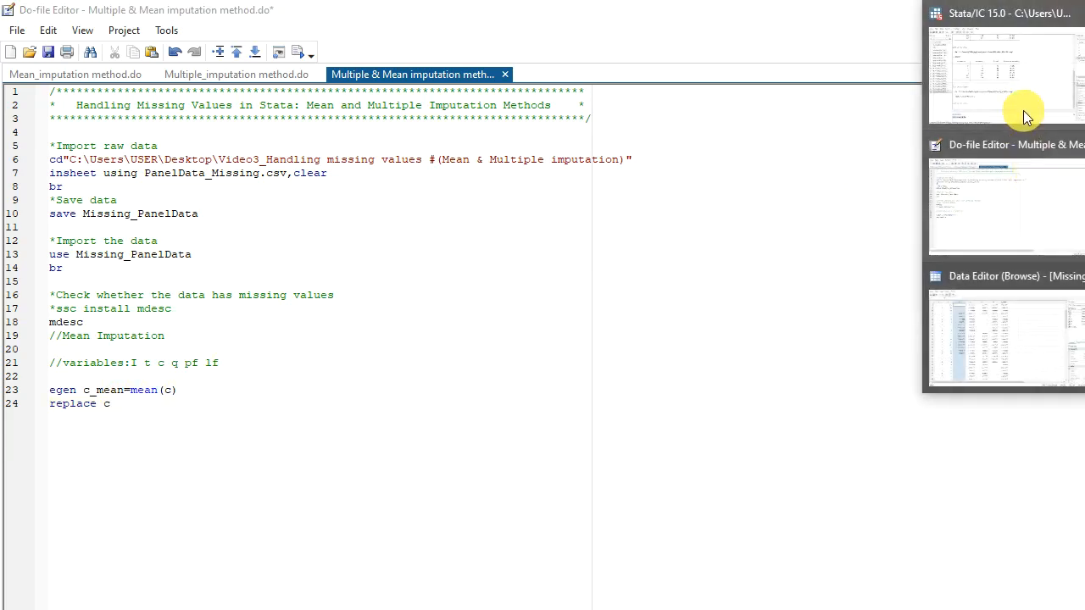
left_click(1025, 103)
key("BackSpace")
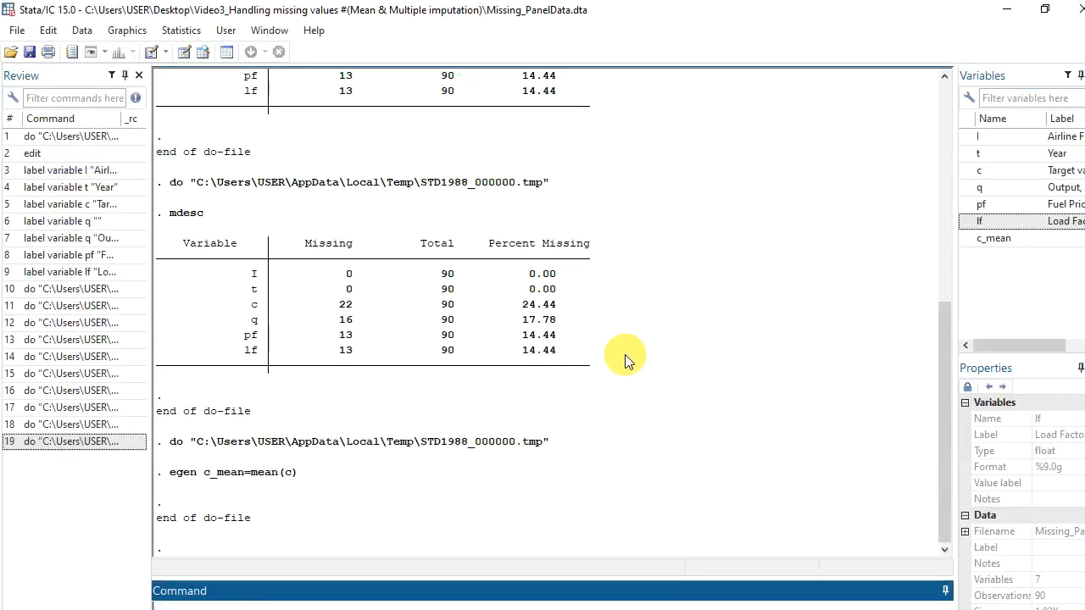
type("desc")
key("Return")
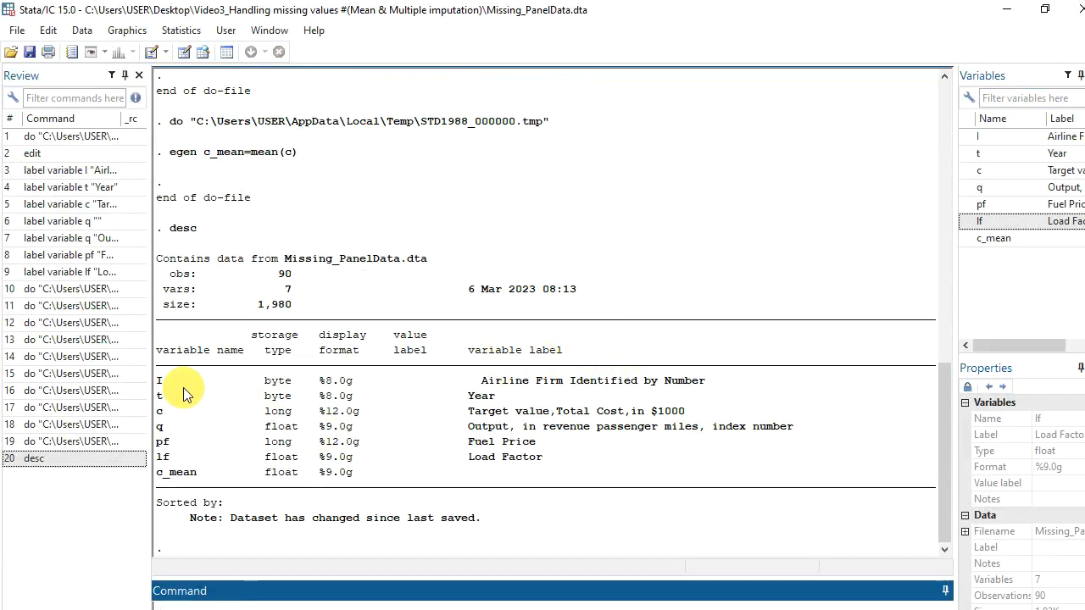
Review the variable names and labels in the desc output and return to the do-file
left_click_drag(153, 341, 461, 352)
left_click(491, 352)
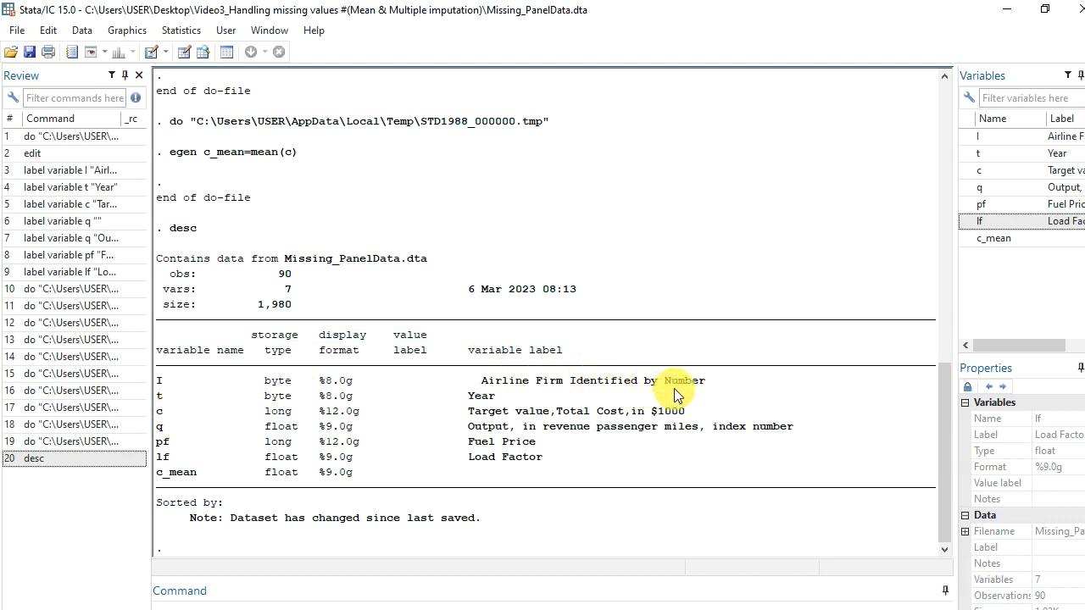
left_click_drag(705, 386, 684, 386)
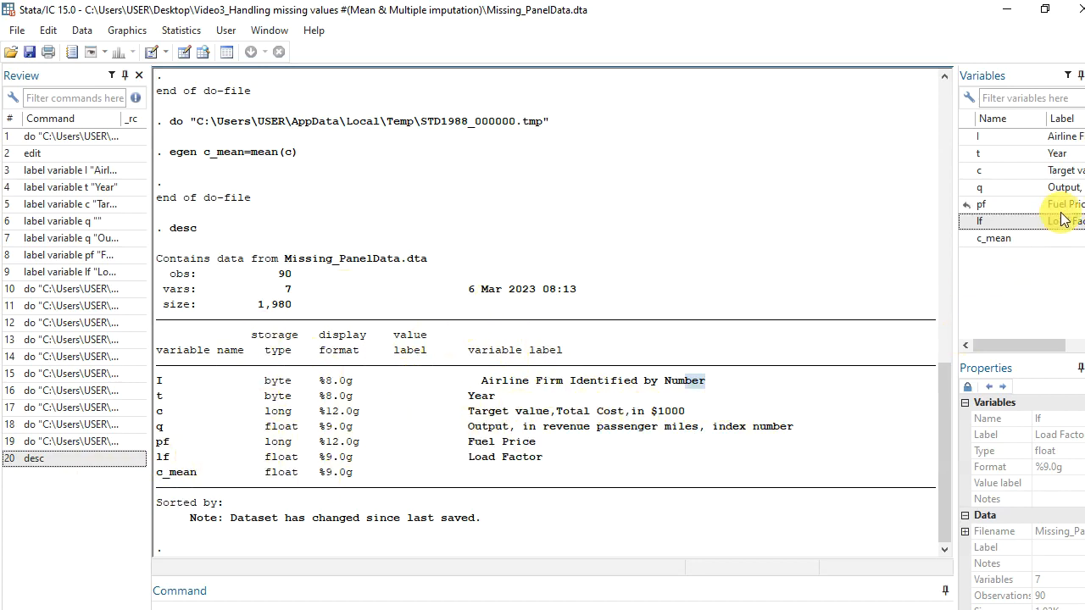
key("alt+Tab")
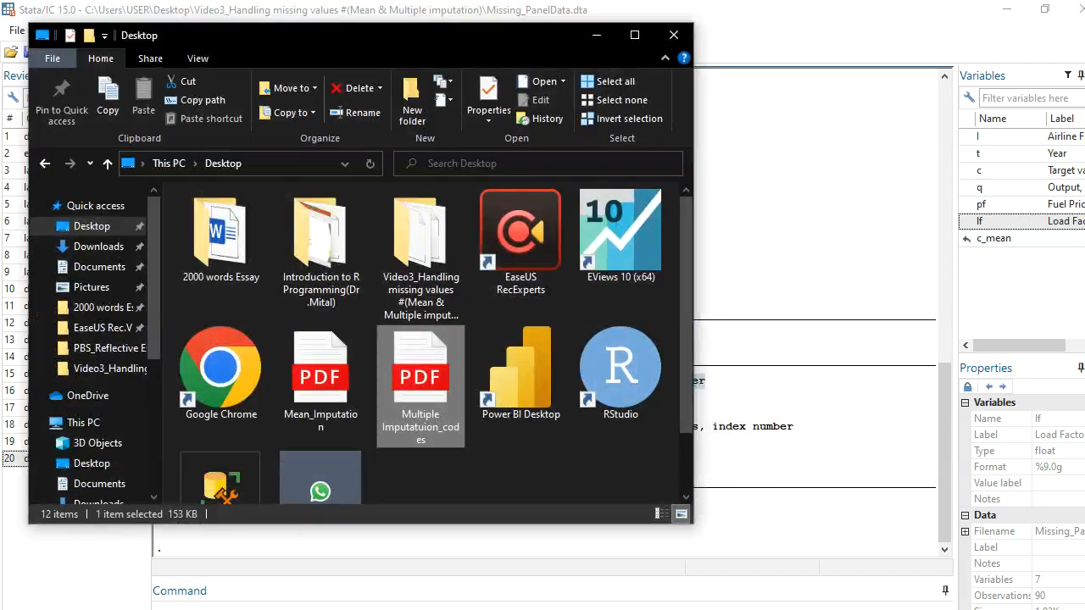
left_click(594, 36)
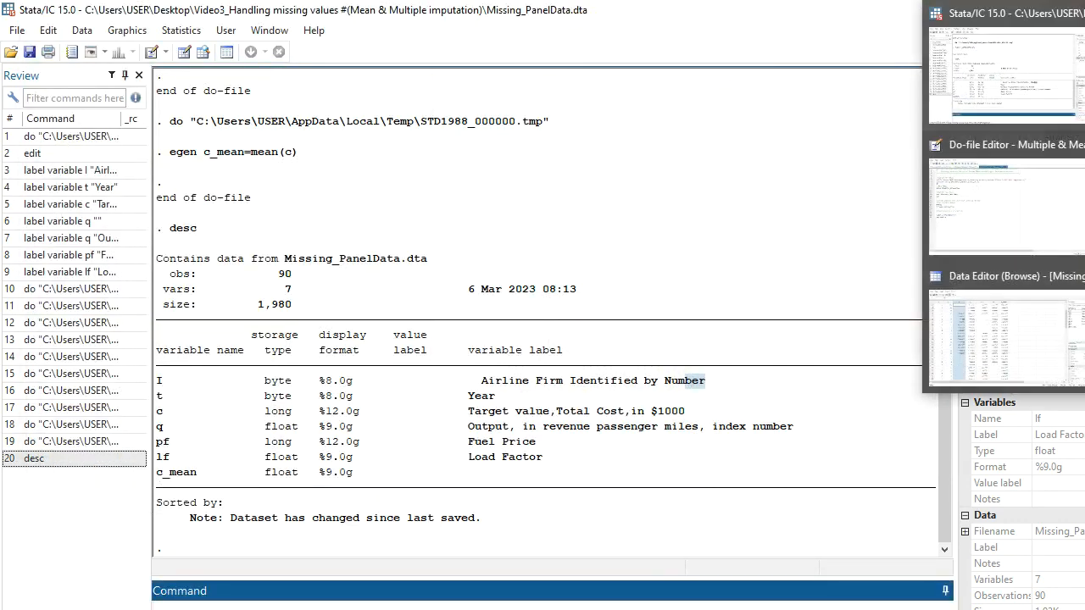
left_click(1012, 211)
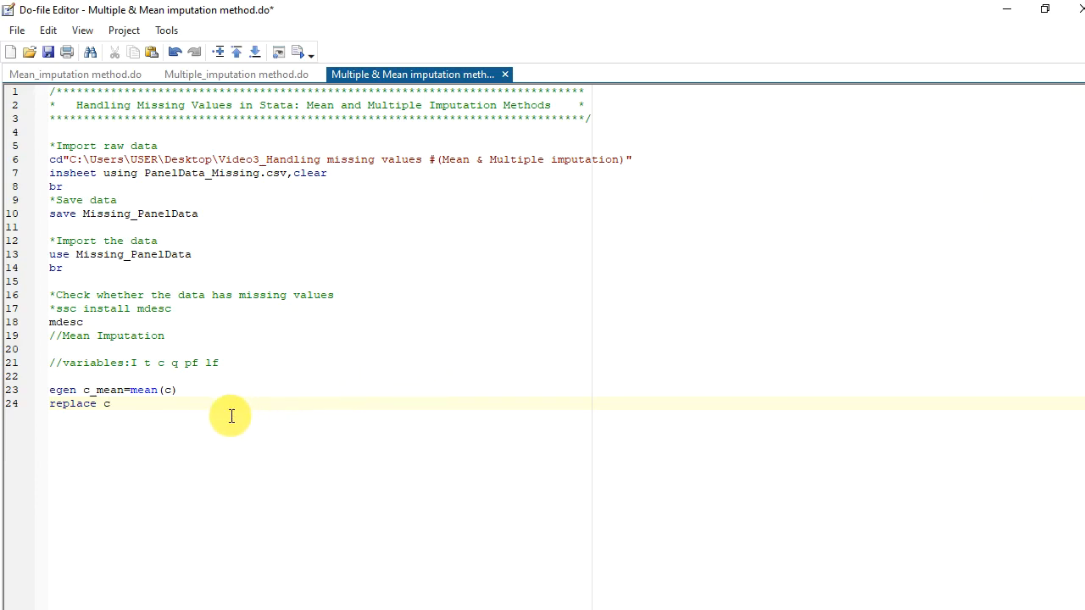
Complete line 24 of the do-file as "replace c=c_mean if missing(c)"
type("=")
type("c-MEAN")
key("BackSpace")
key("BackSpace")
key("BackSpace")
key("BackSpace")
key("BackSpace")
type("_MEAN")
key("BackSpace")
key("BackSpace")
key("BackSpace")
key("BackSpace")
type("mean if missing(c)")
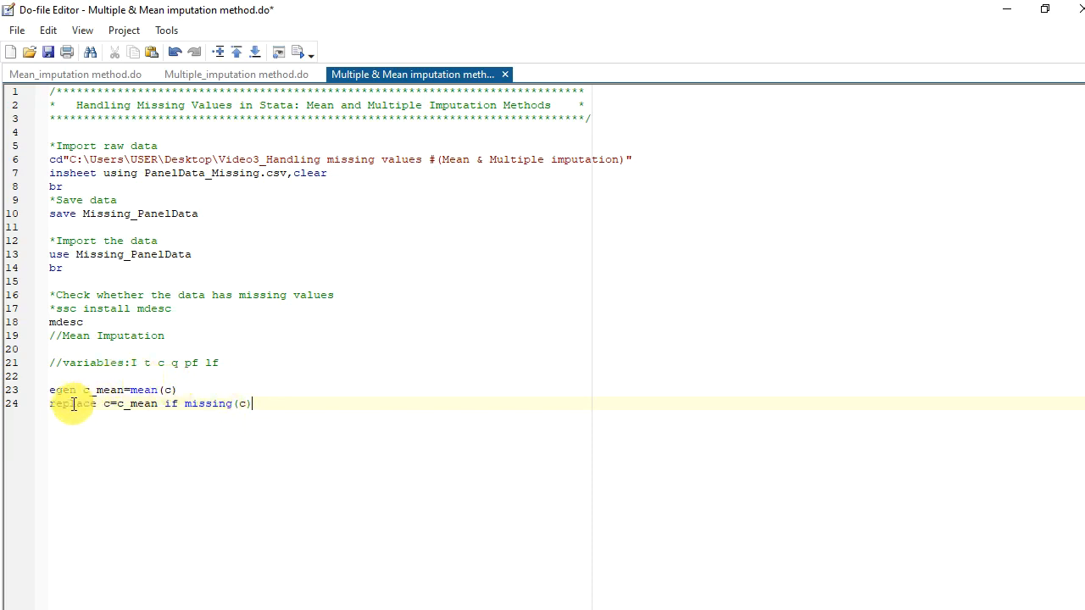
Run only the "replace c=c_mean if missing(c)" line and switch to the data browser
left_click_drag(51, 404, 254, 410)
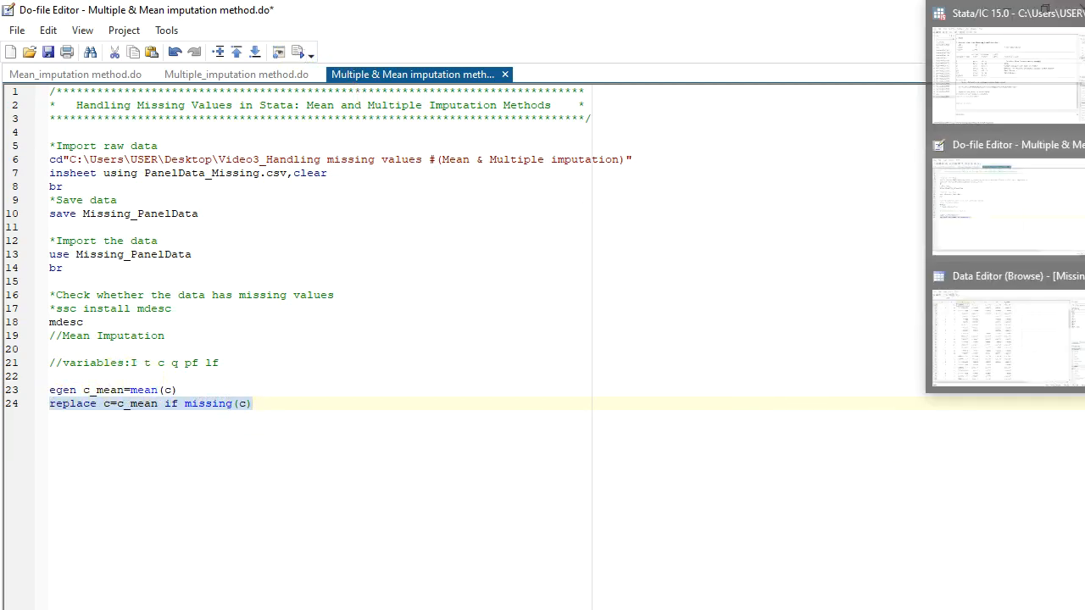
left_click(1058, 279)
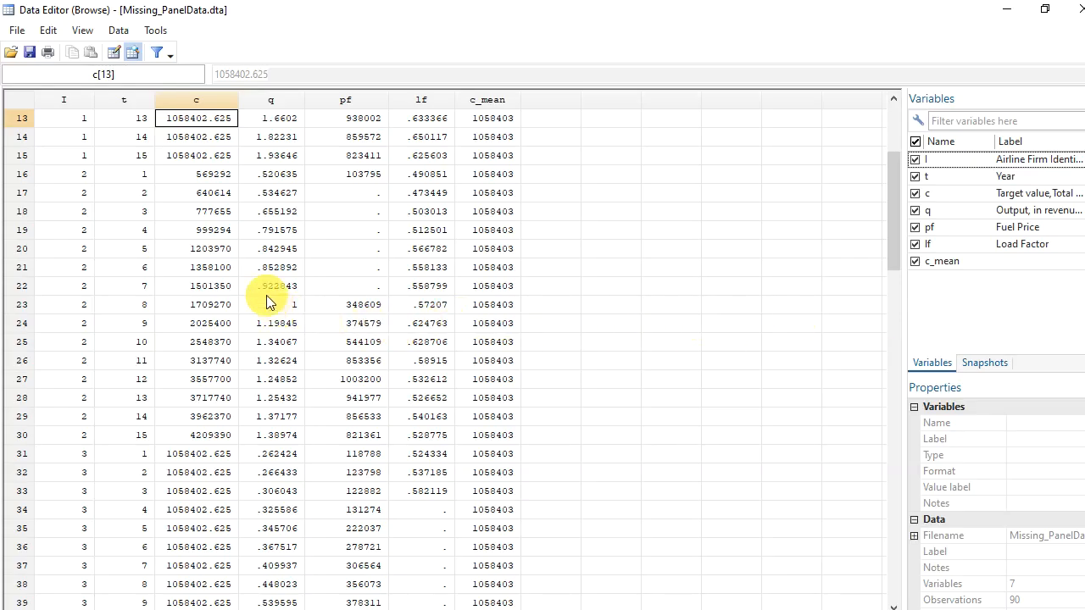
Examine column c from the first to the last row for the filled-in values
scroll(230, 152, "up", 1)
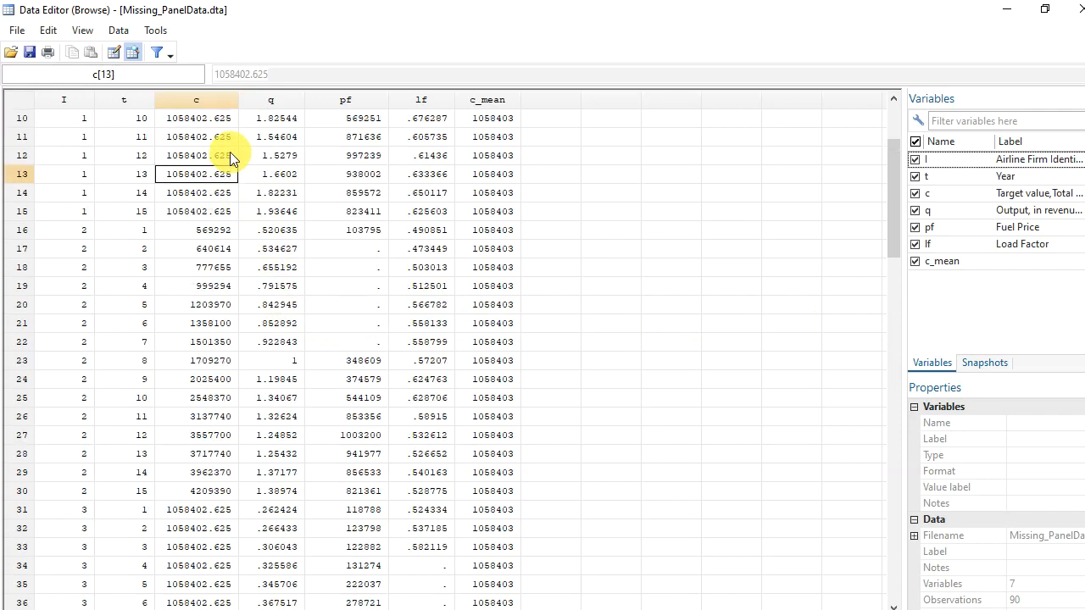
scroll(210, 114, "up", 3)
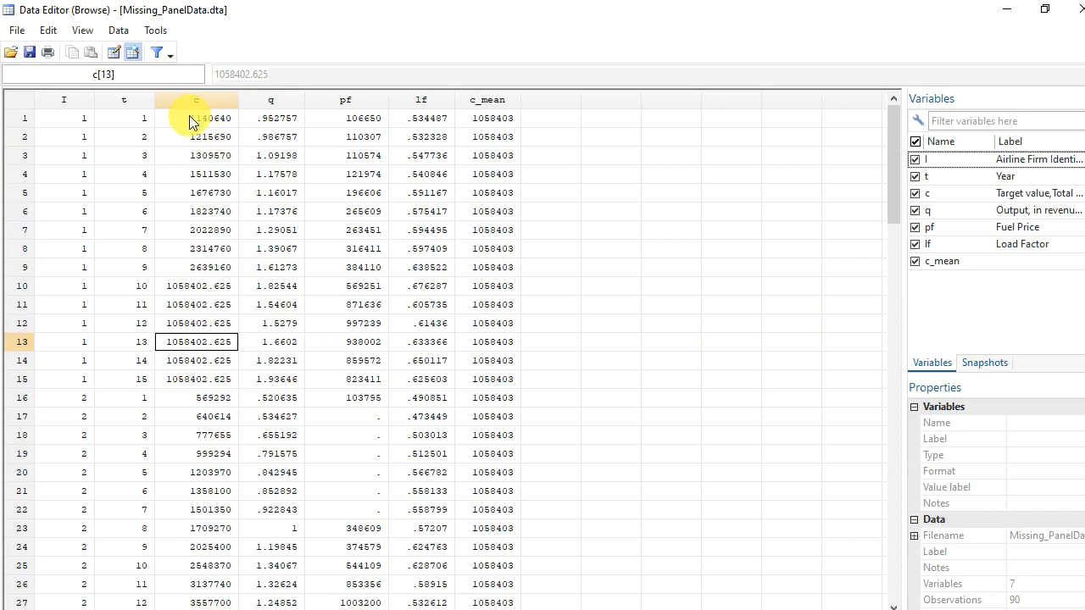
left_click(198, 100)
scroll(196, 166, "down", 9)
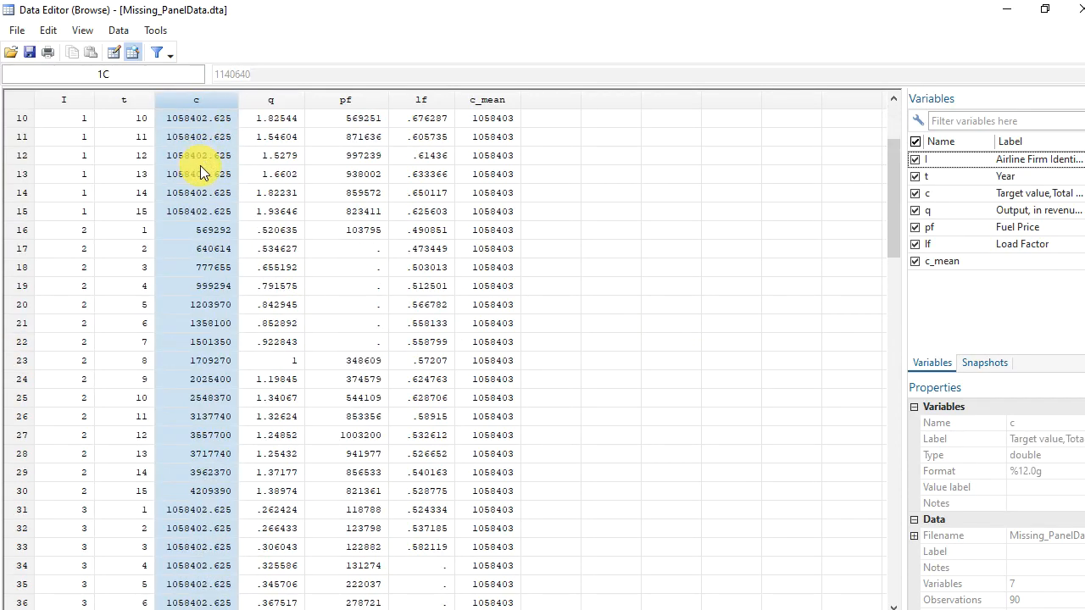
scroll(201, 173, "down", 13)
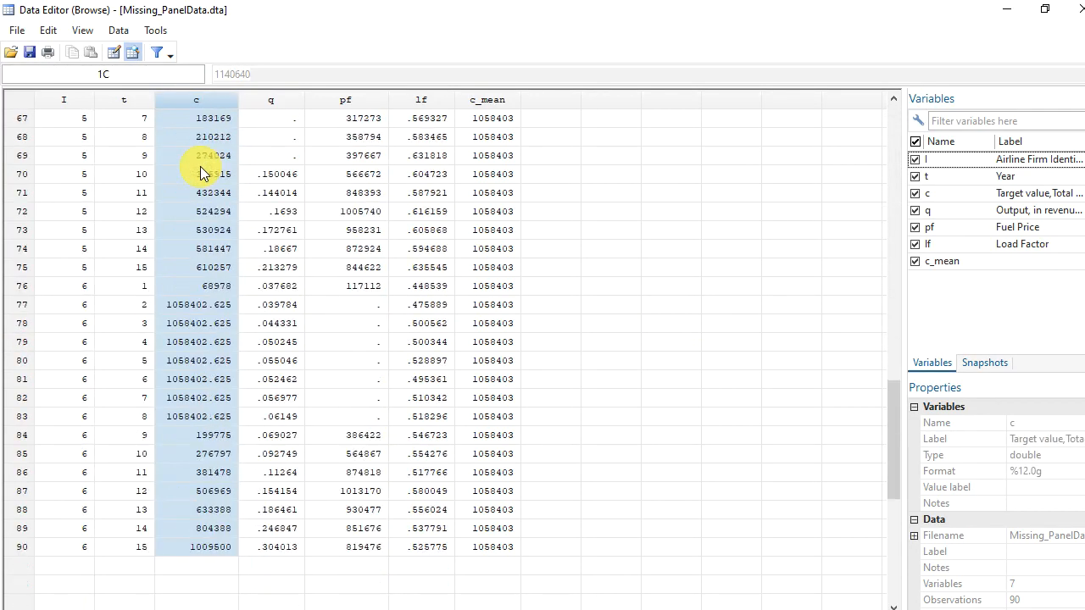
scroll(201, 173, "down", 3)
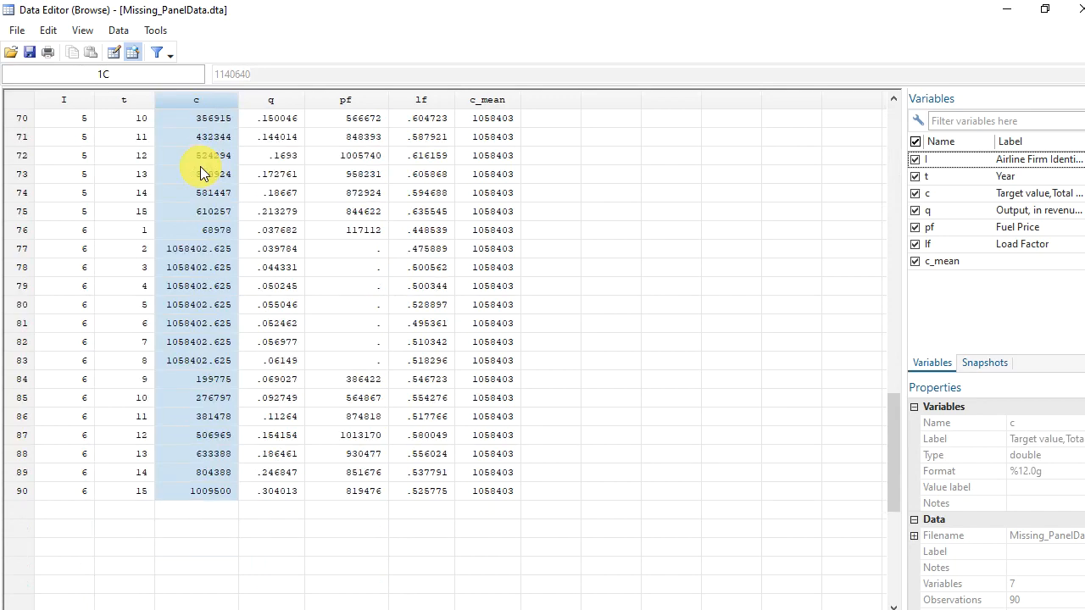
scroll(201, 173, "up", 5)
scroll(201, 173, "up", 5)
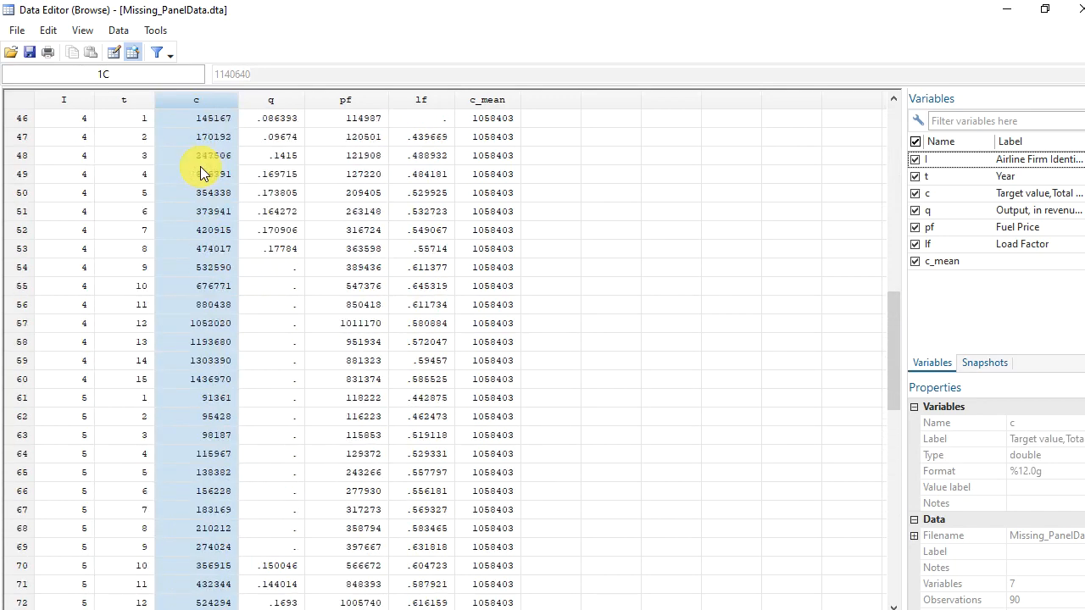
scroll(201, 173, "down", 7)
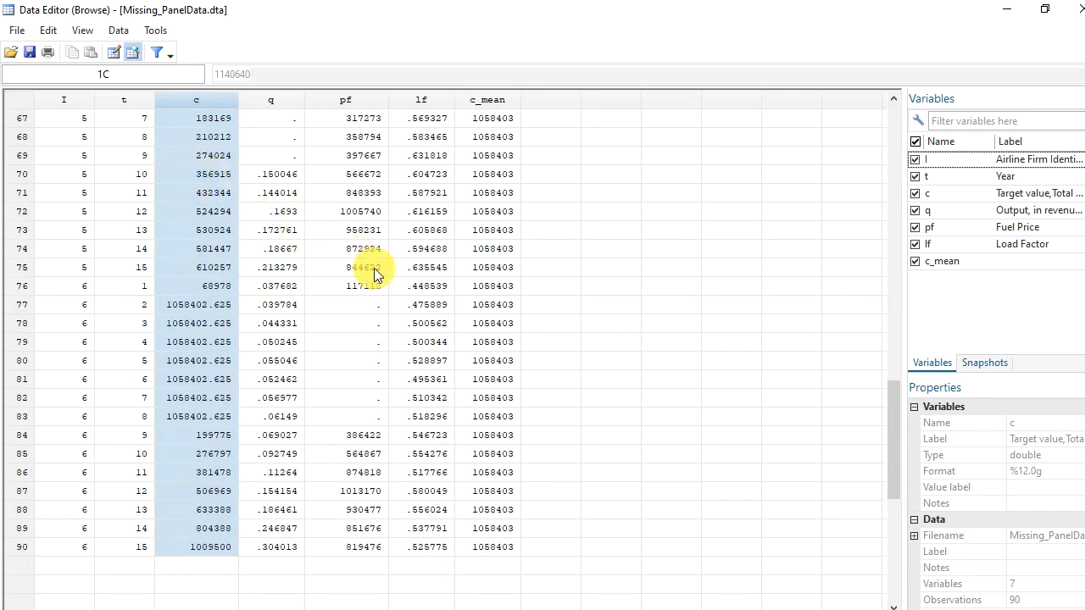
Compare the imputed c cells in rows 77–83 and 31–39 with the c_mean column
left_click(485, 324)
left_click_drag(190, 307, 203, 415)
scroll(207, 396, "up", 5)
scroll(208, 396, "up", 7)
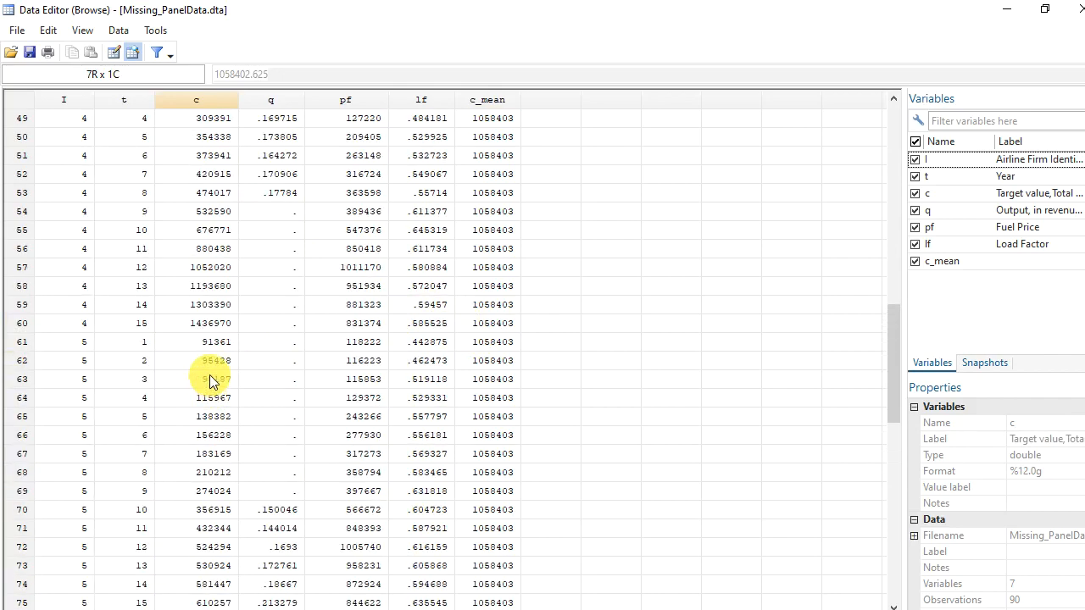
scroll(220, 292, "up", 2)
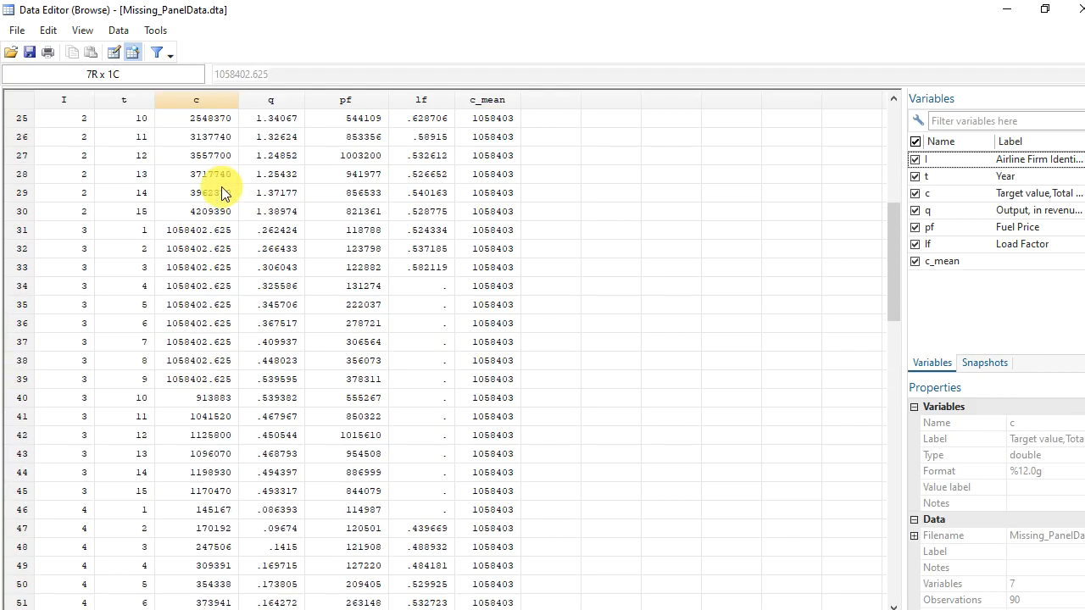
left_click_drag(197, 223, 217, 381)
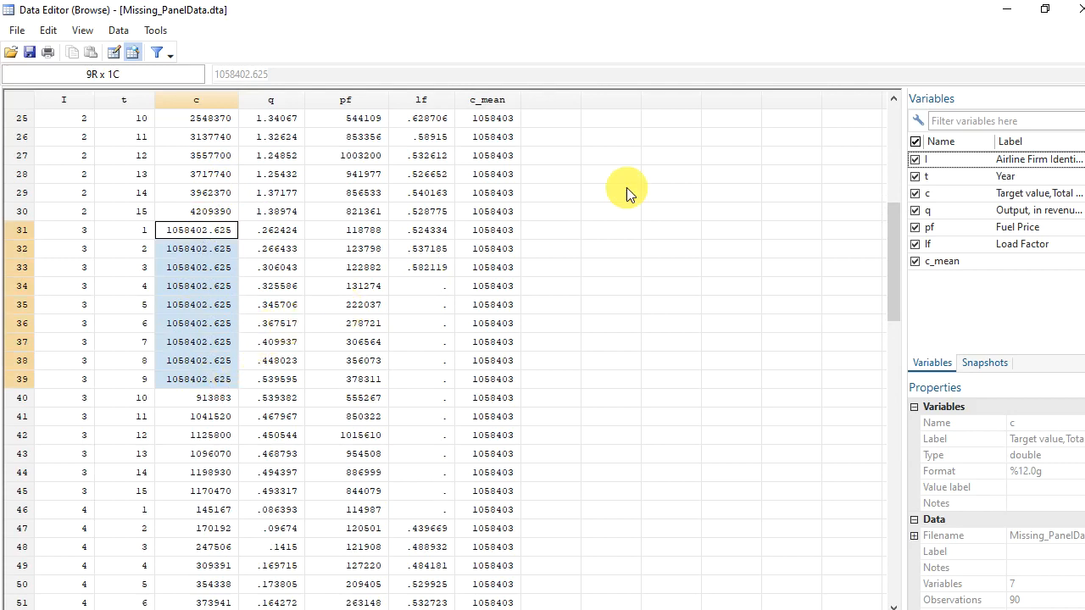
Return to the do-file and copy the egen and replace commands on lines 23 and 24
left_click(1084, 142)
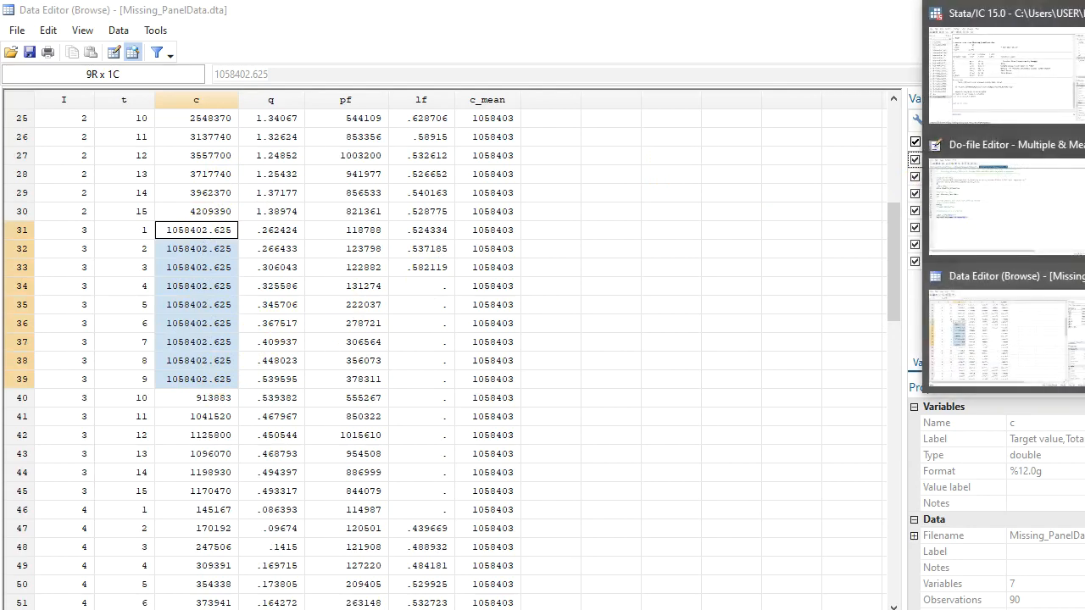
left_click(1002, 202)
left_click(119, 390)
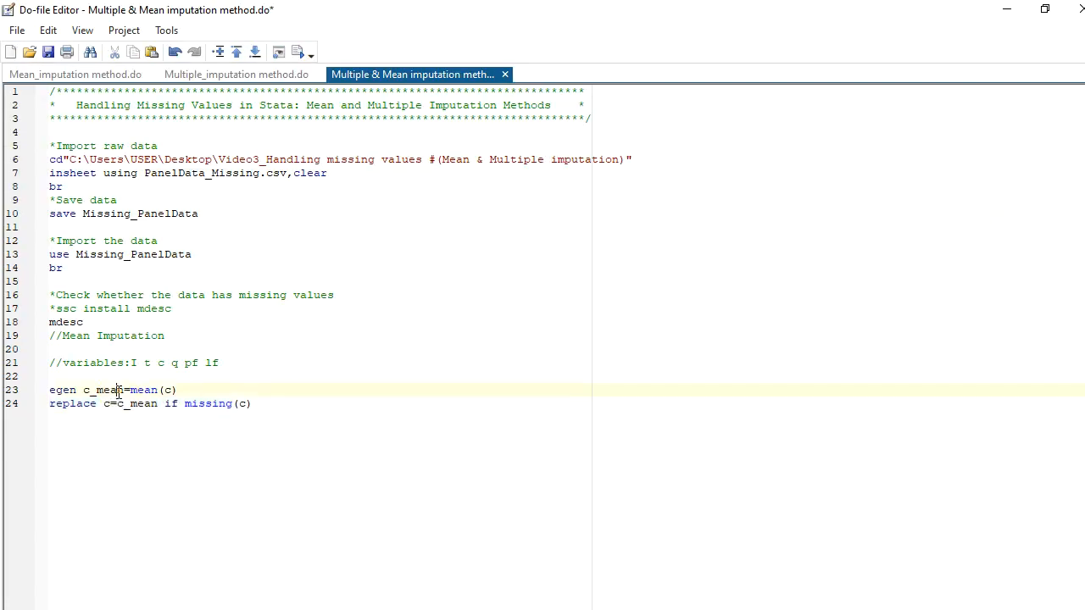
left_click(52, 390)
left_click_drag(54, 390, 68, 415)
left_click(56, 394)
right_click(87, 395)
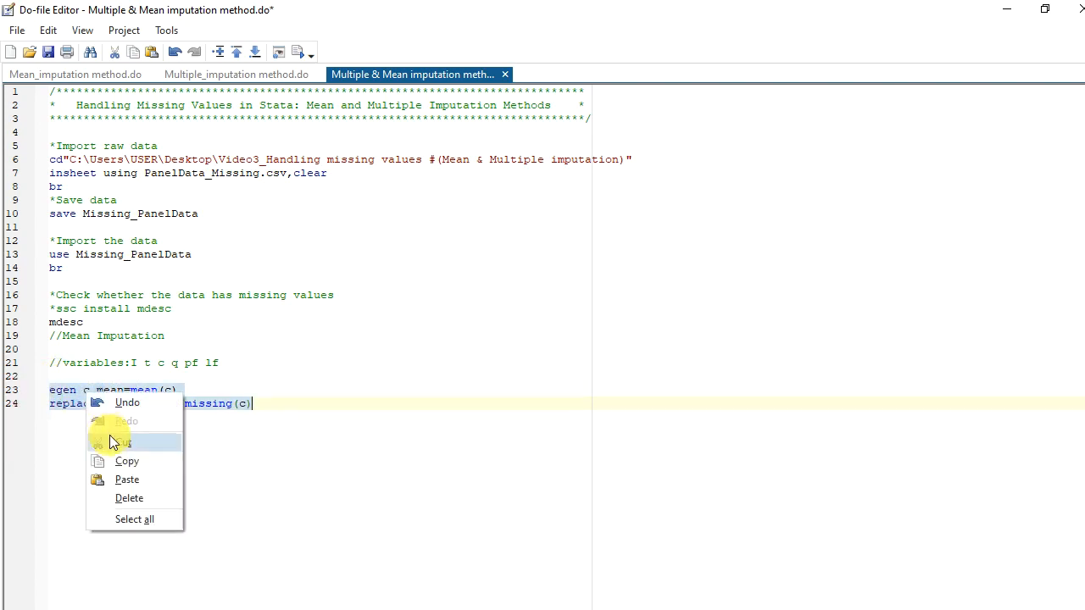
left_click(114, 461)
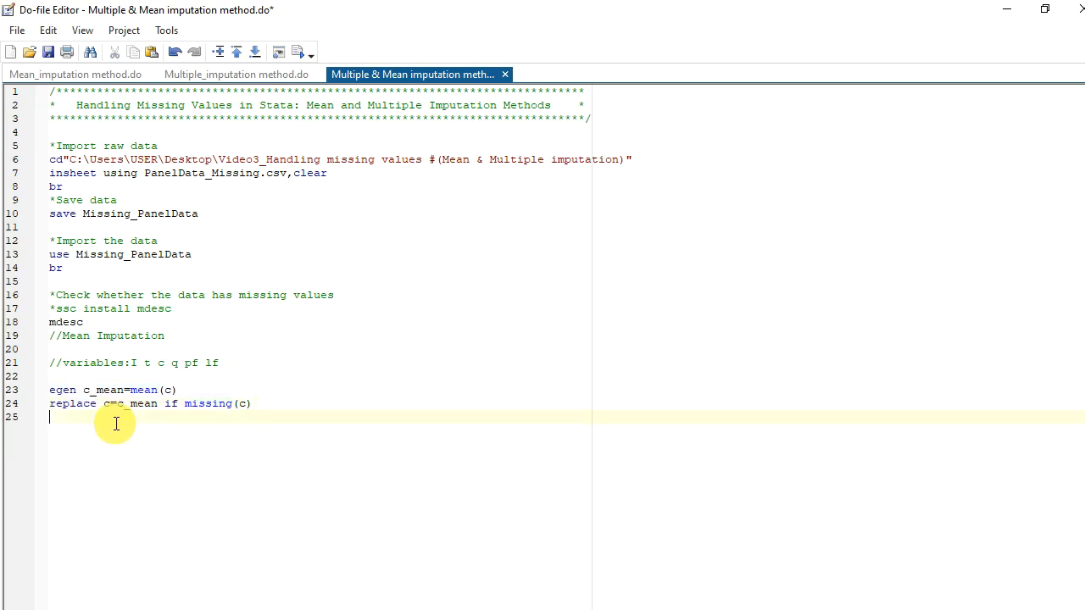
Paste the copied egen and replace pair three times below line 24, separating the blocks with blank lines
key("Return")
key("ctrl+v")
key("Return")
key("Return")
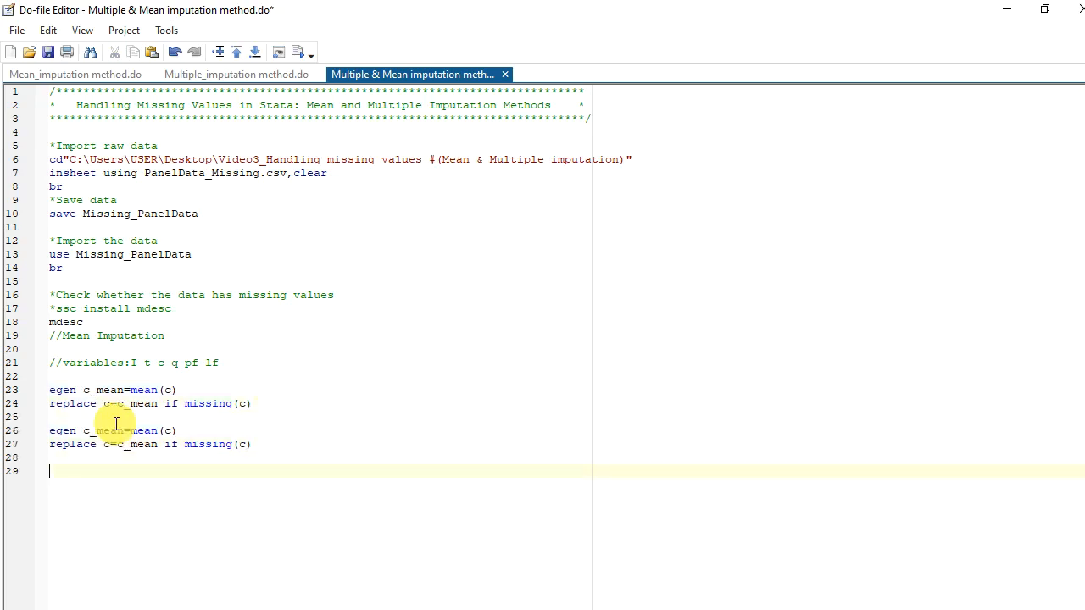
key("ctrl+v")
key("Return")
key("Return")
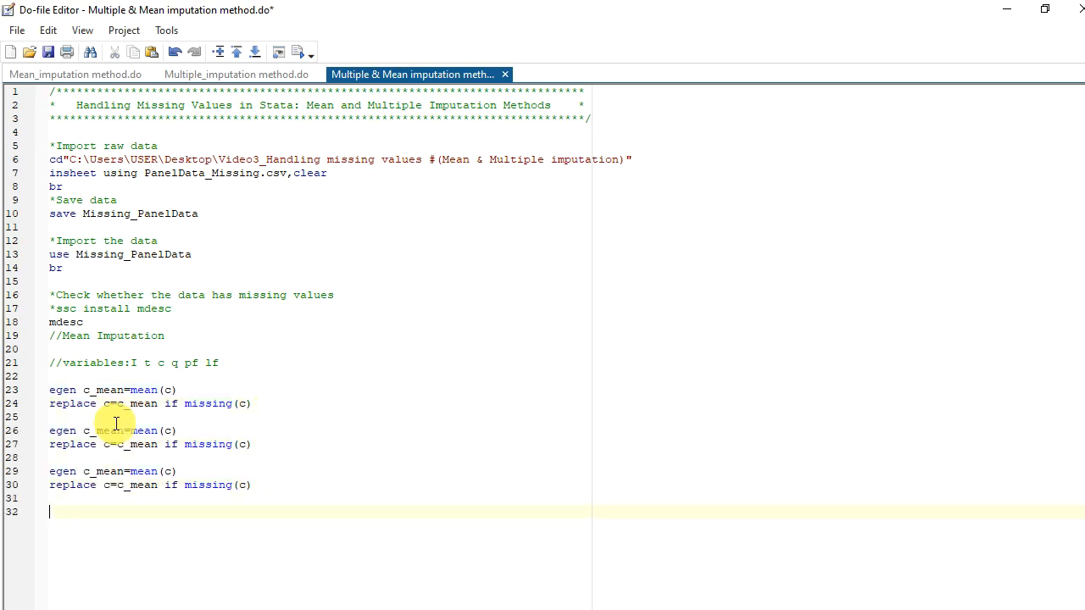
key("ctrl+v")
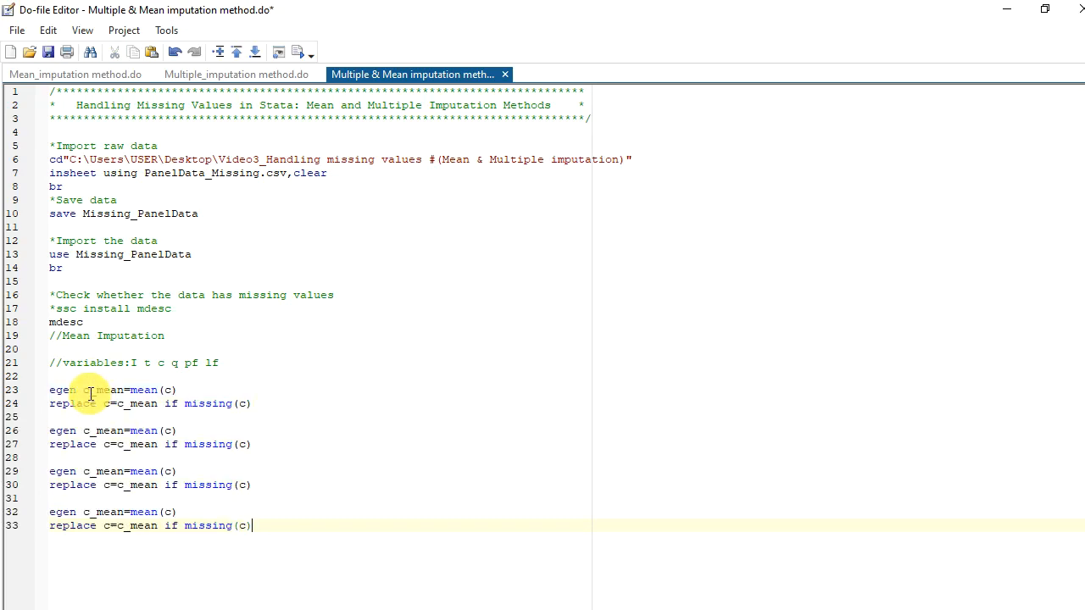
Adapt the second block on lines 26 and 27 to create q_mean and replace q with q_mean
left_click(87, 431)
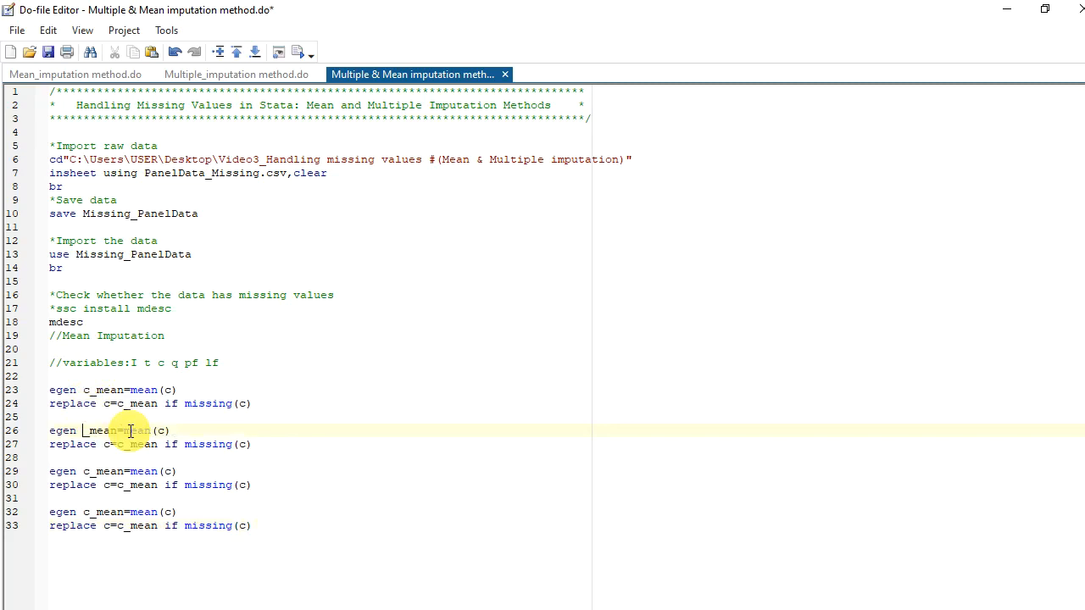
key("BackSpace")
type("q")
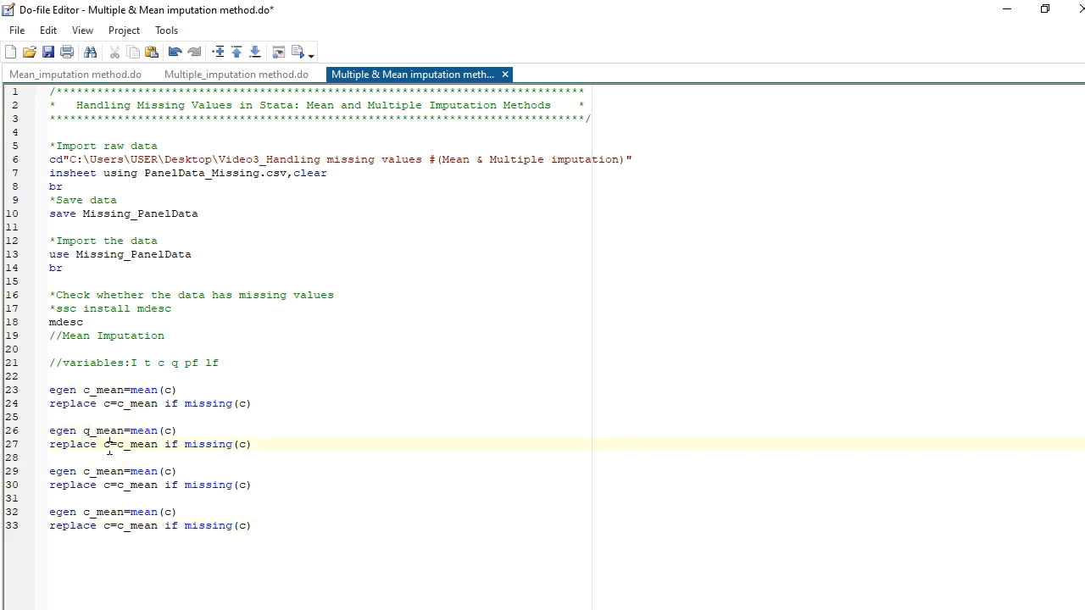
left_click(109, 444)
key("BackSpace")
type("q")
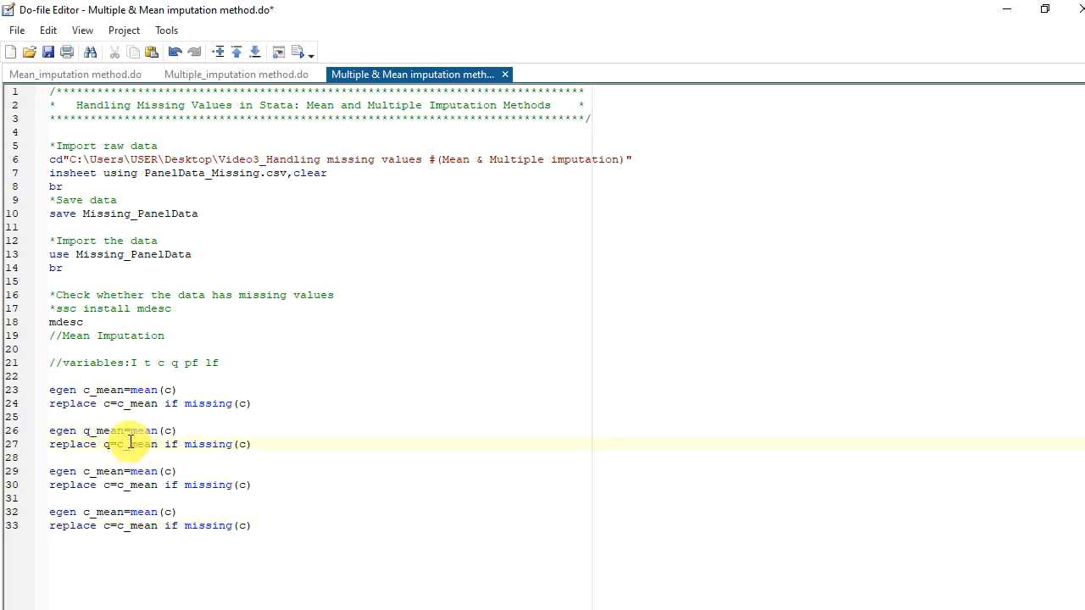
left_click(124, 447)
key("BackSpace")
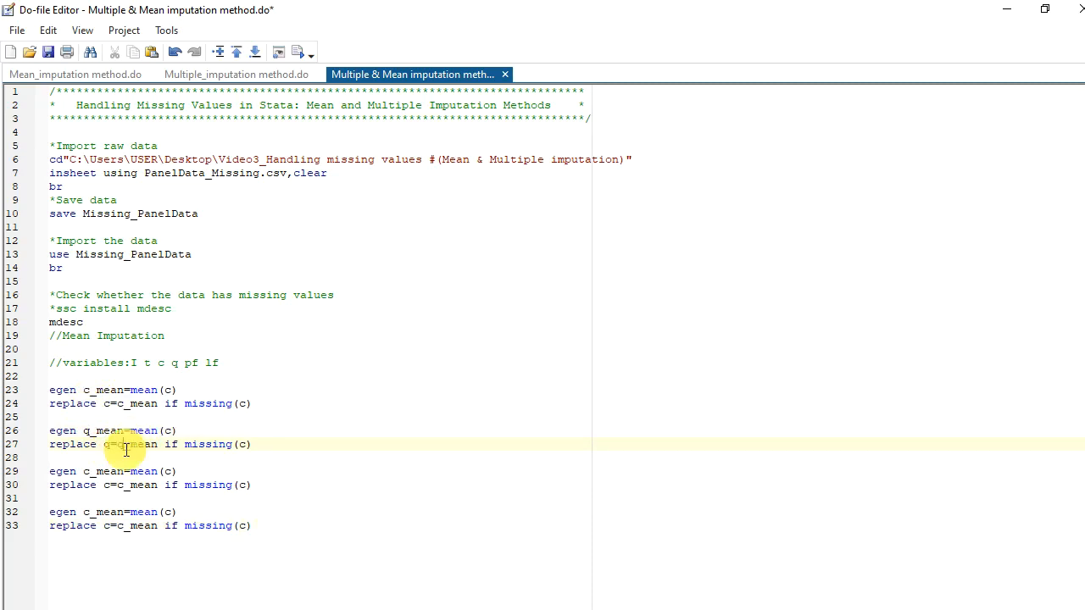
type("q")
Set the variable inside mean() on line 26 and missing() on line 27 to q
left_click(166, 432)
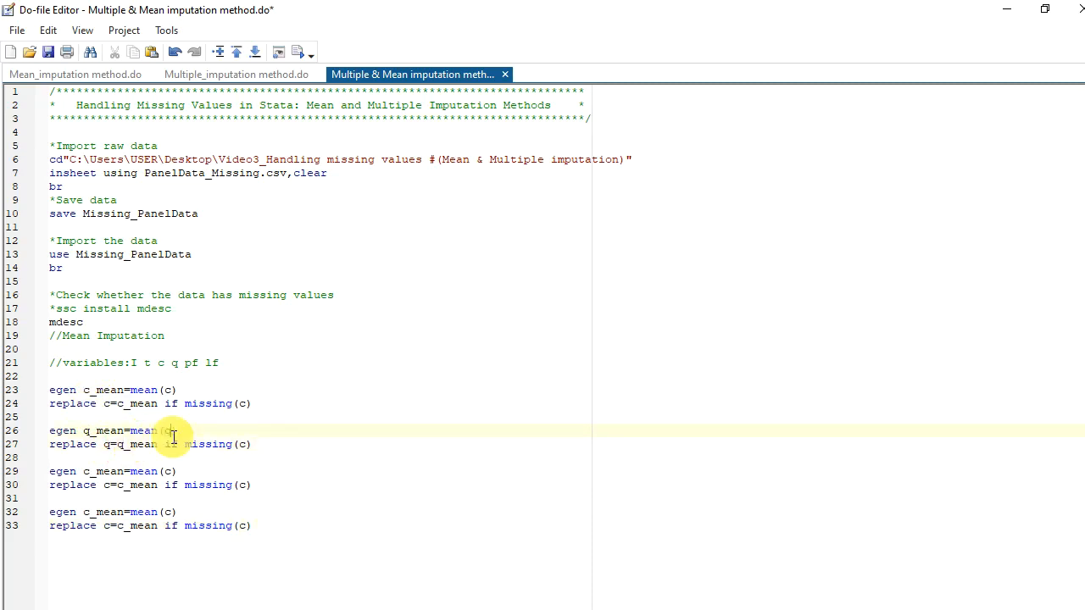
key("BackSpace")
type("q")
left_click(245, 445)
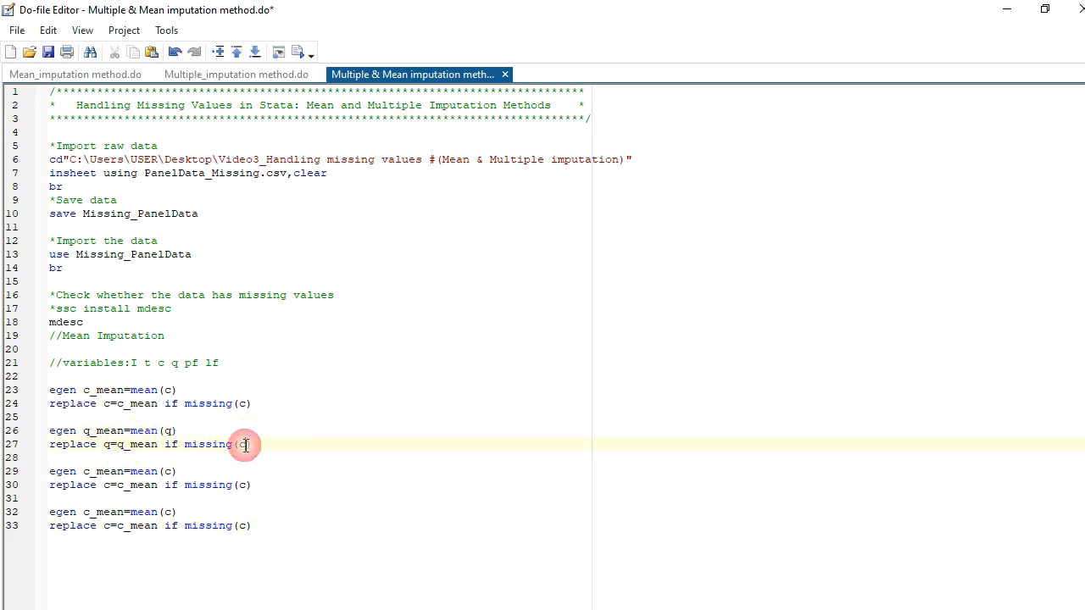
key("BackSpace")
type("q")
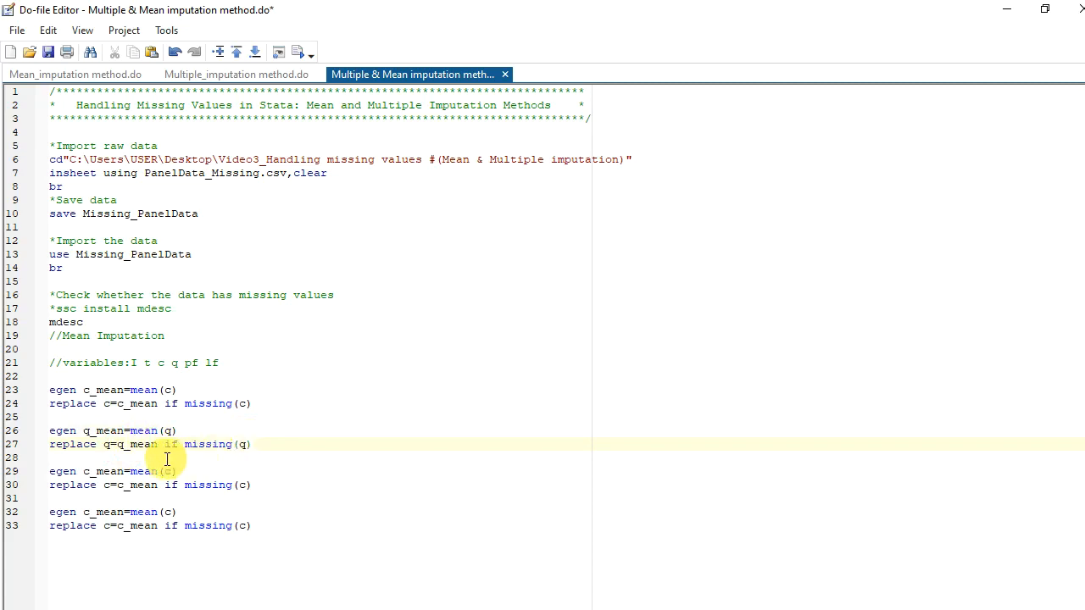
Adapt the third block on lines 29 and 30 to create pf_mean and replace pf with pf_mean
left_click(89, 472)
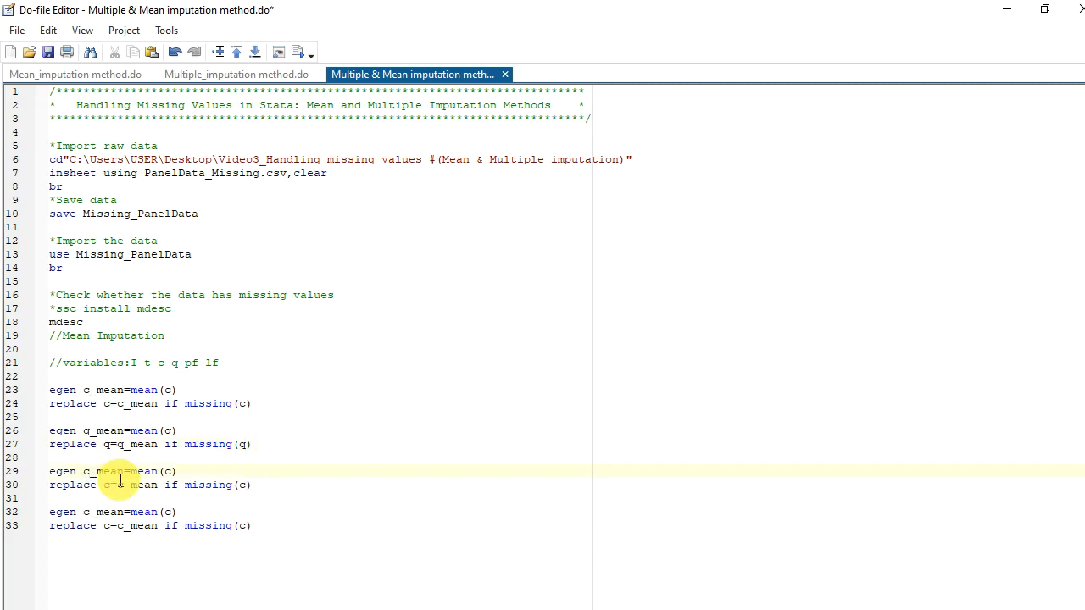
key("BackSpace")
type("pf")
left_click(110, 485)
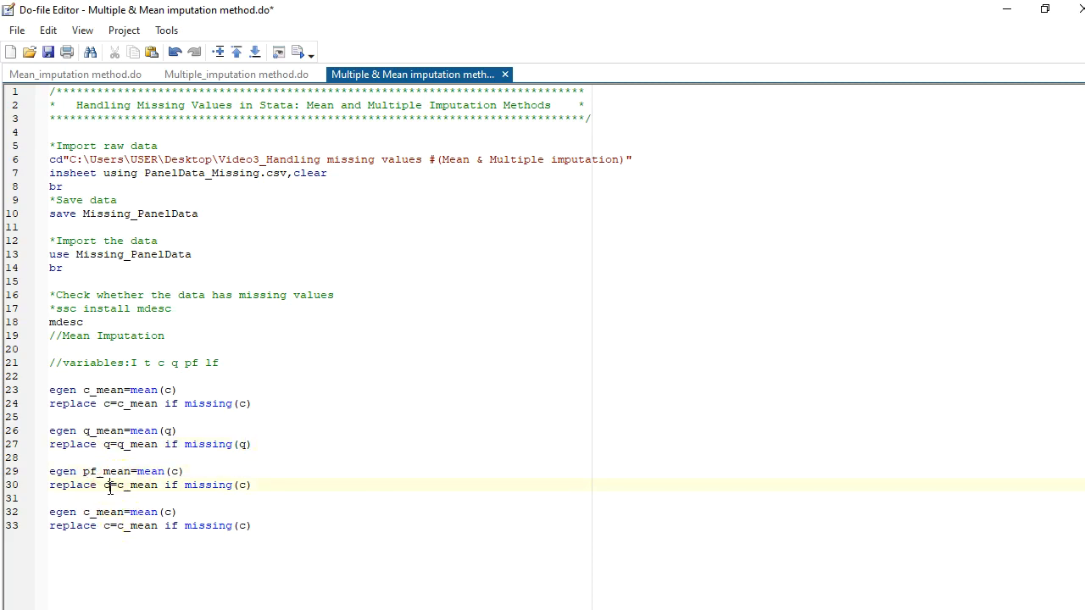
key("BackSpace")
type("pf")
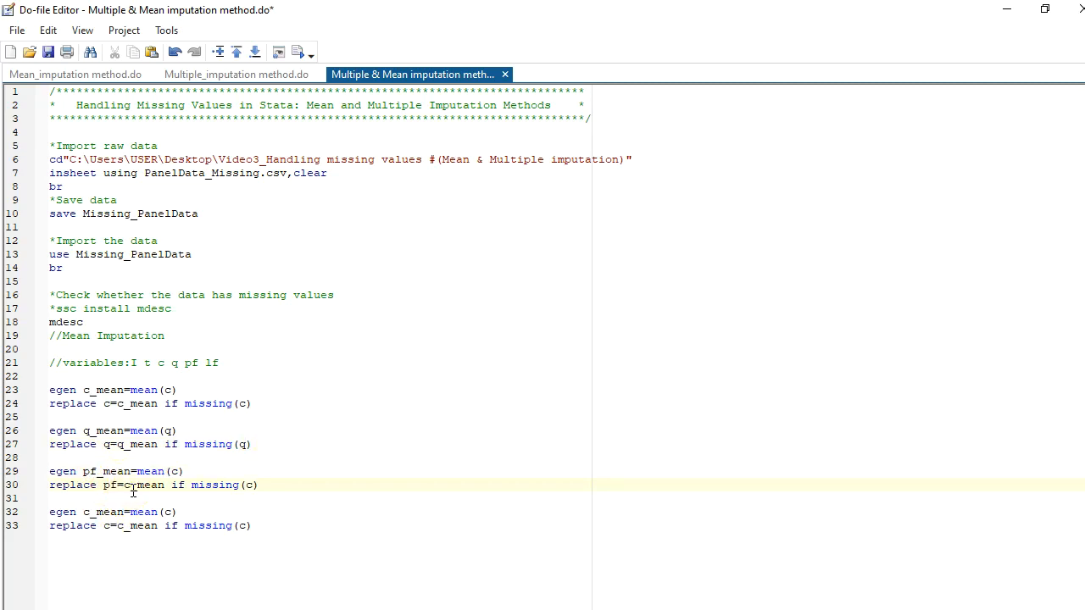
left_click(131, 485)
key("BackSpace")
type("pf")
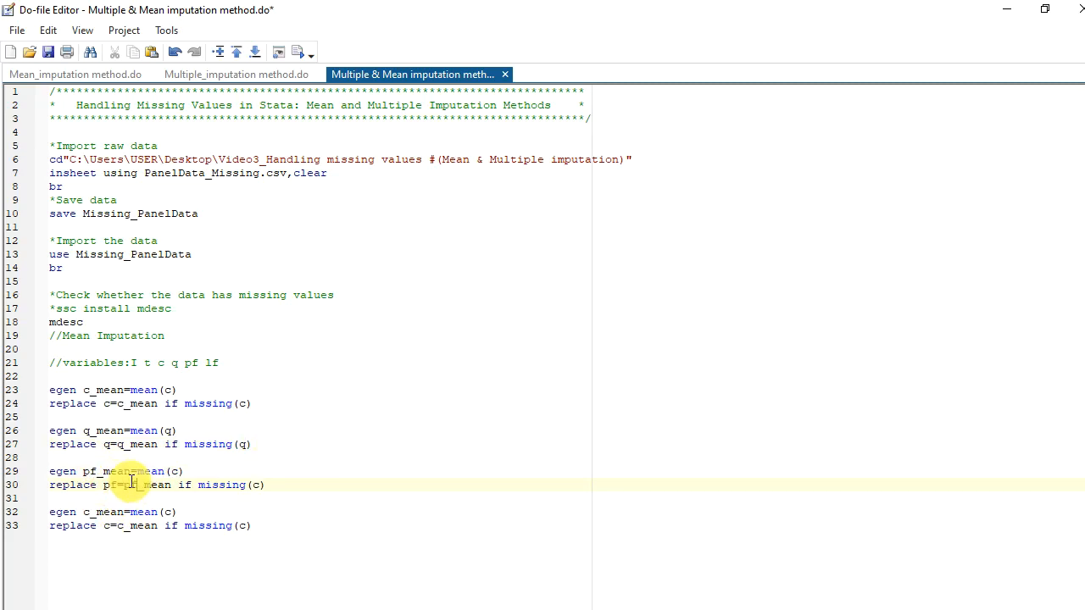
Set the variable inside missing() on line 30 and mean() on line 29 to pf
left_click(258, 485)
key("BackSpace")
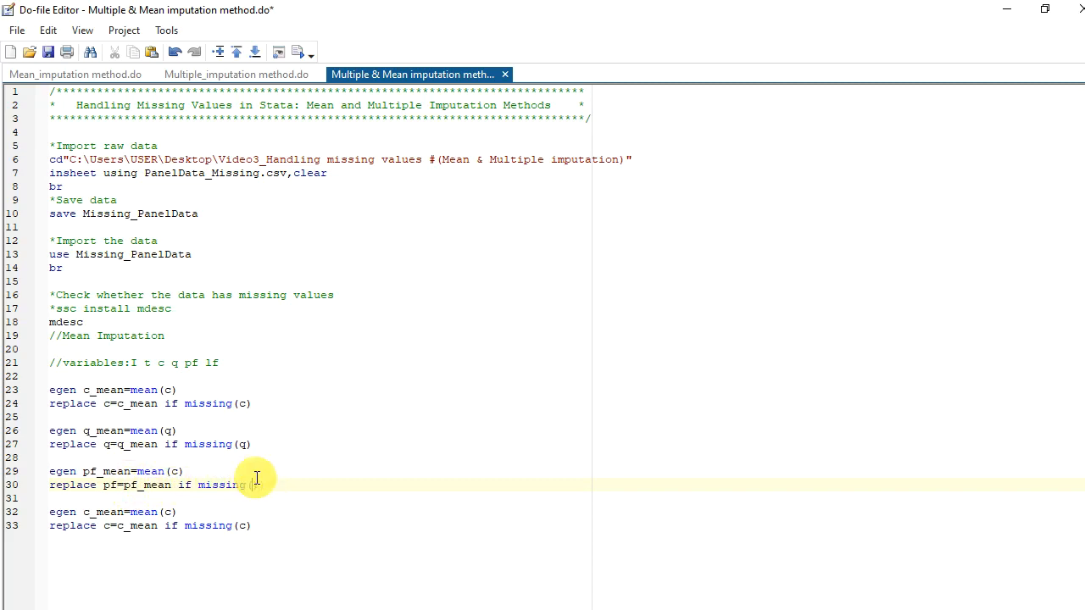
type("pf")
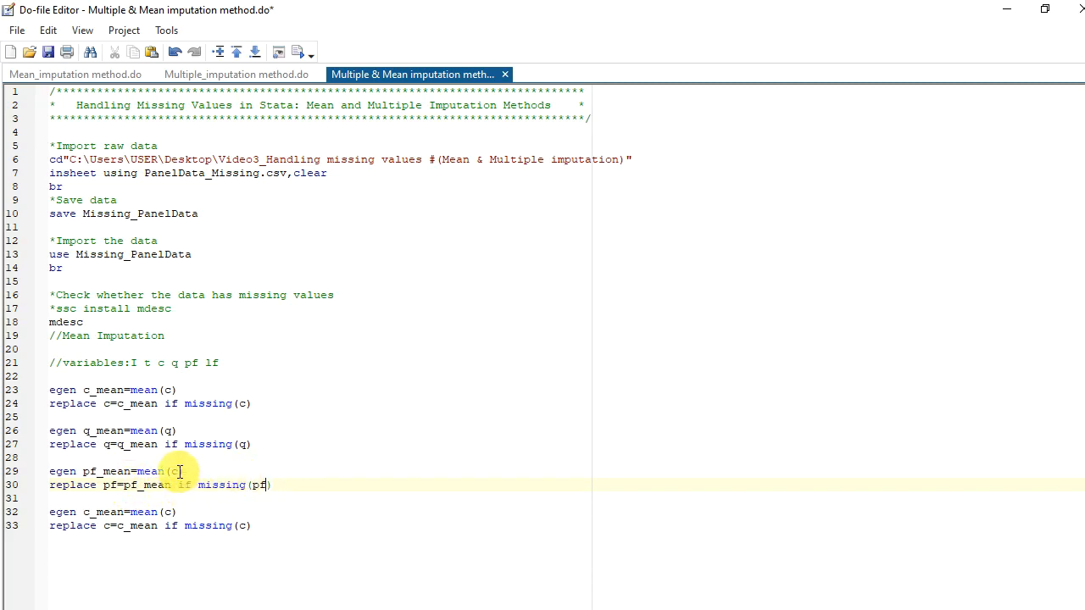
left_click(176, 470)
key("BackSpace")
type("pf")
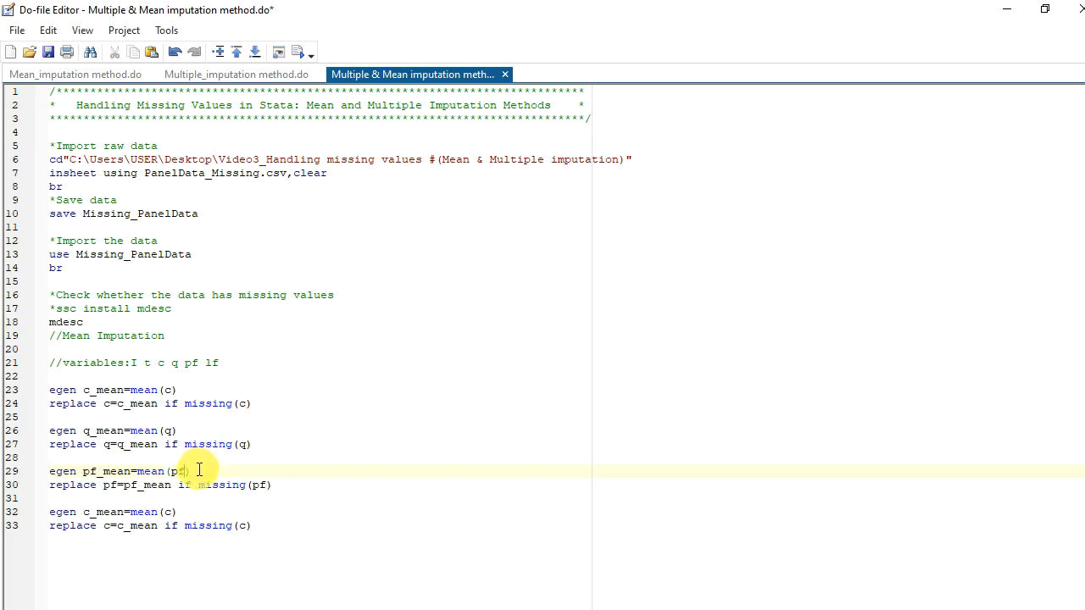
Adapt the fourth block on lines 32 and 33 to create lf_mean and replace lf with lf_mean
left_click(88, 512)
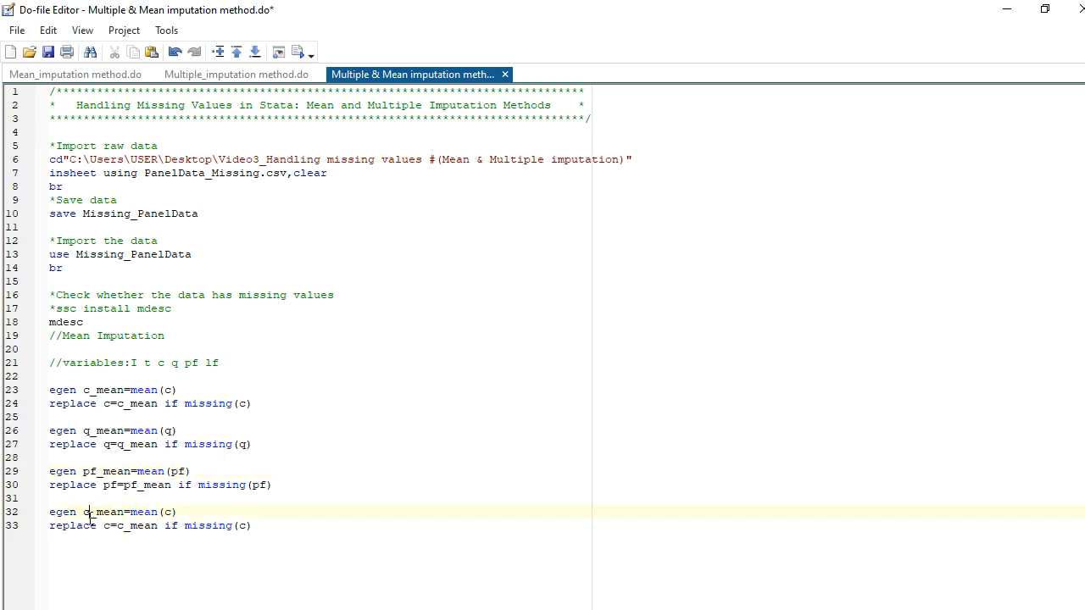
key("BackSpace")
type("lf")
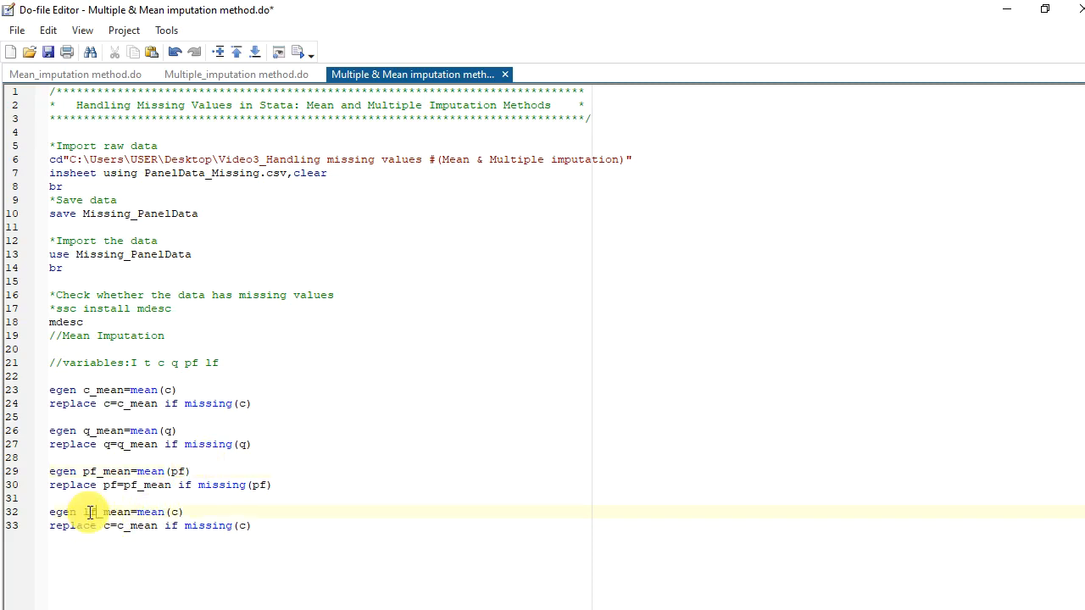
left_click(109, 525)
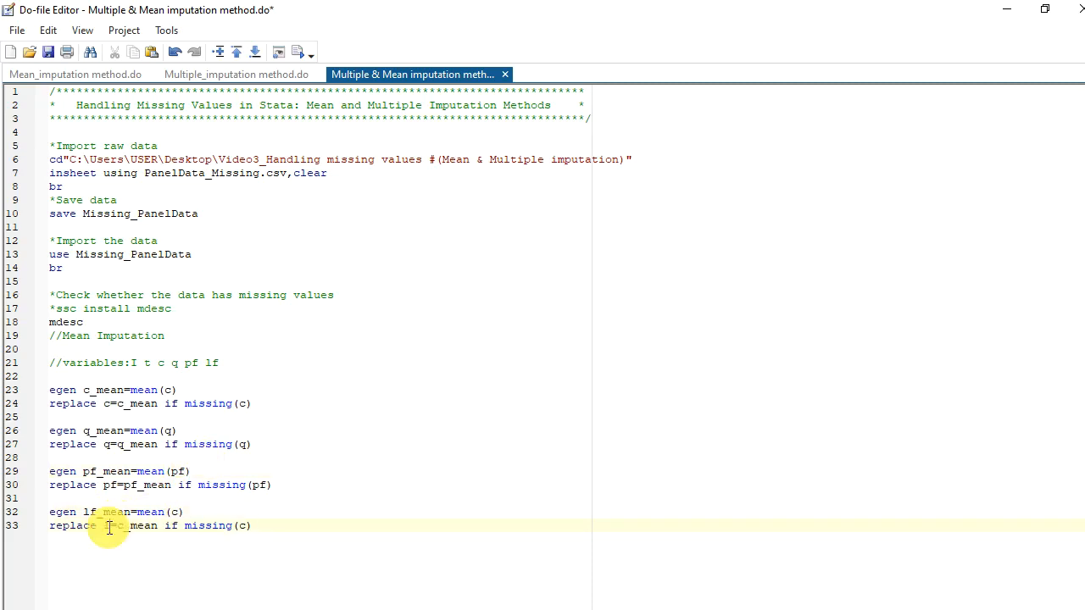
key("BackSpace")
type("lf")
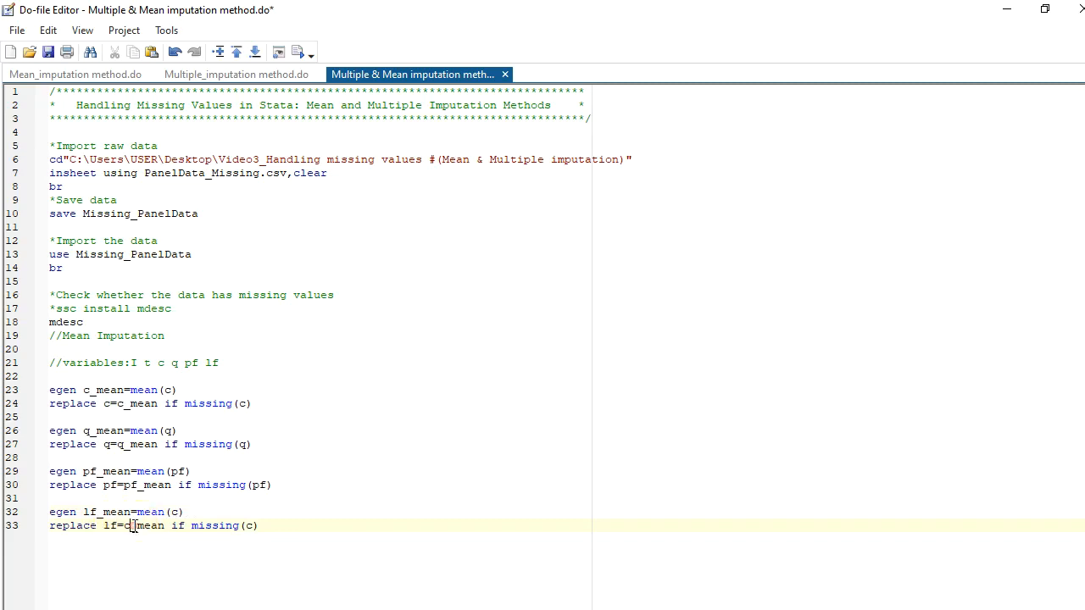
left_click(133, 526)
key("BackSpace")
type("lf")
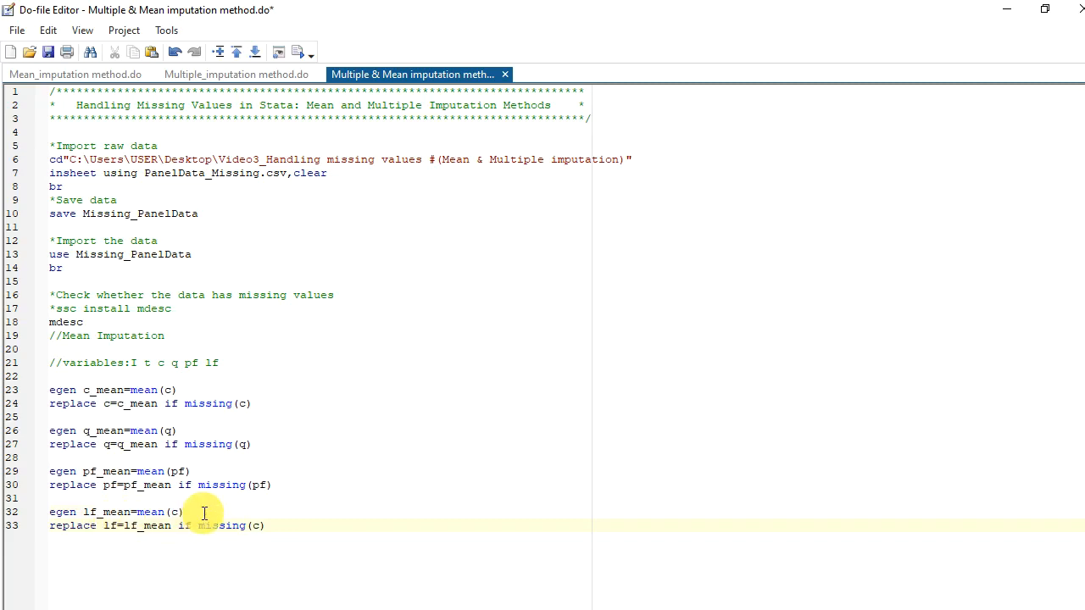
Set the variable inside mean() on line 32 and missing() on line 33 to lf
left_click(173, 512)
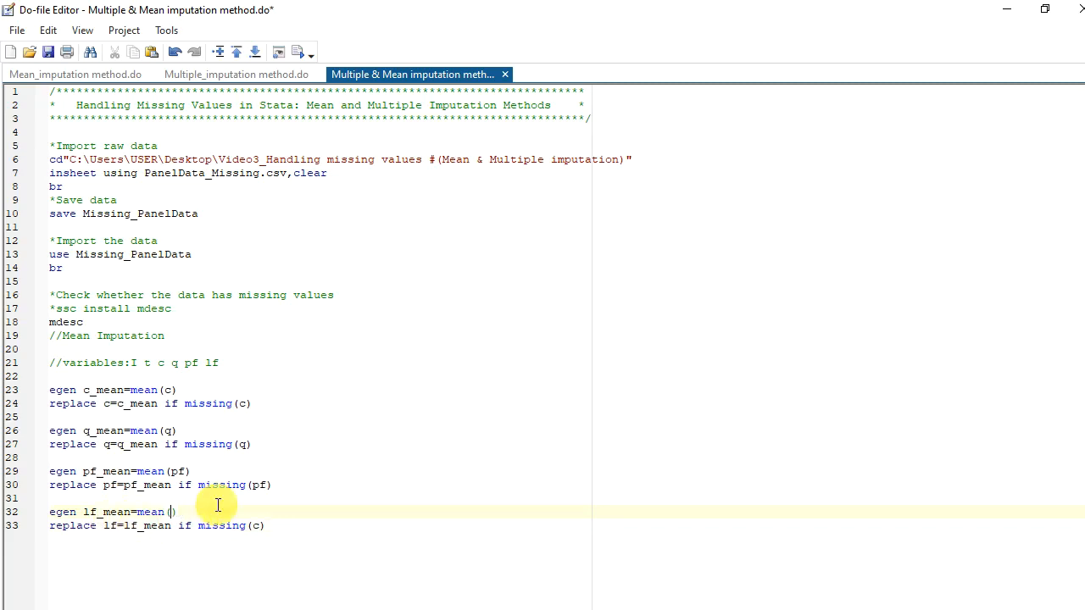
type("lf")
left_click(257, 526)
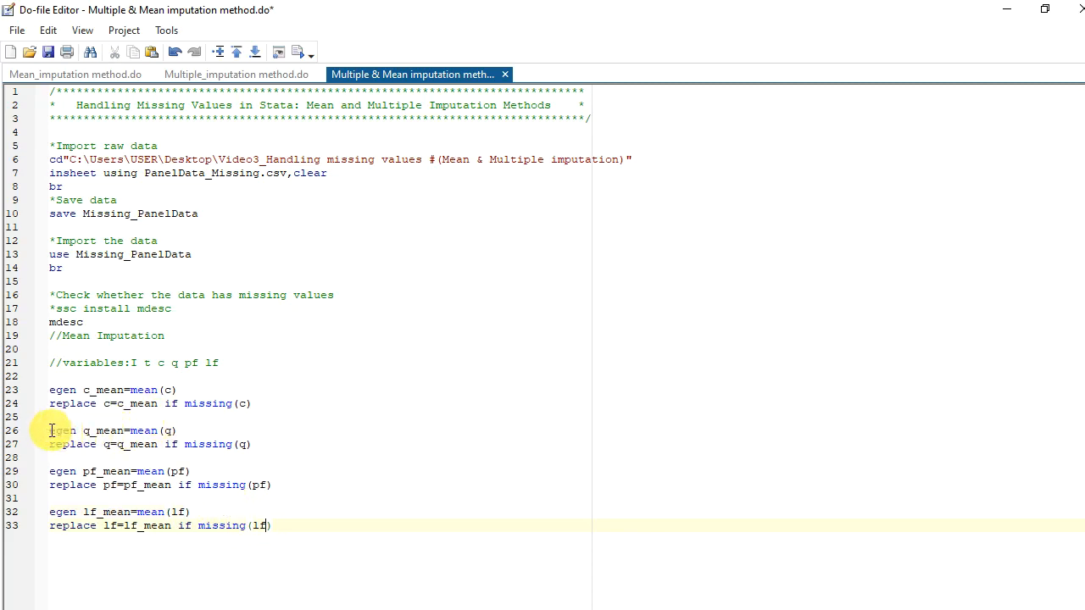
Run the q, pf and lf imputation commands on lines 26–33 and switch to the Data Editor
left_click_drag(51, 430, 212, 554)
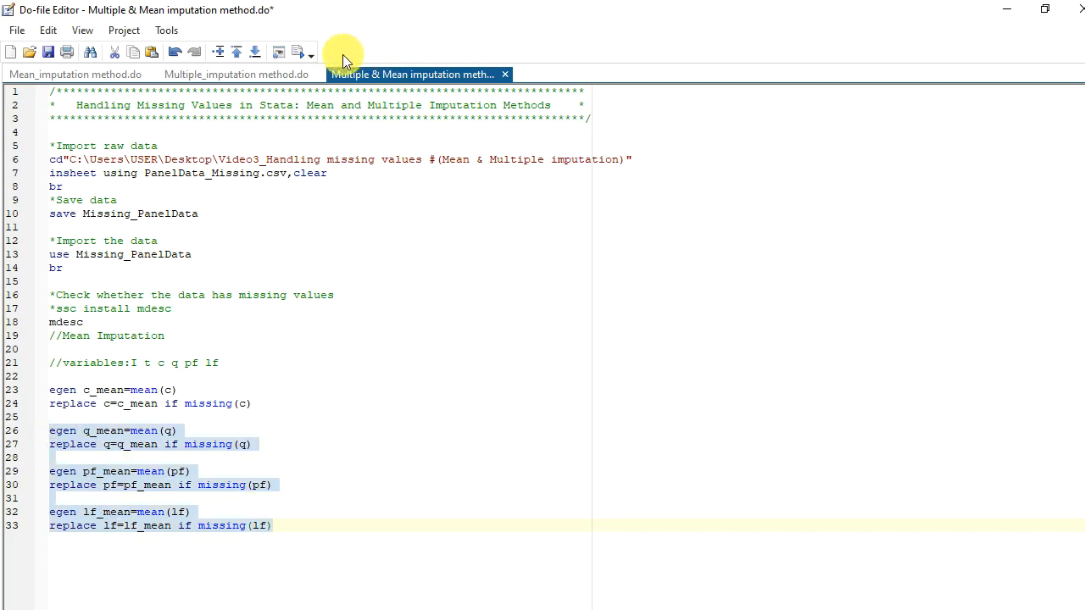
left_click(302, 52)
mouse_move(1083, 153)
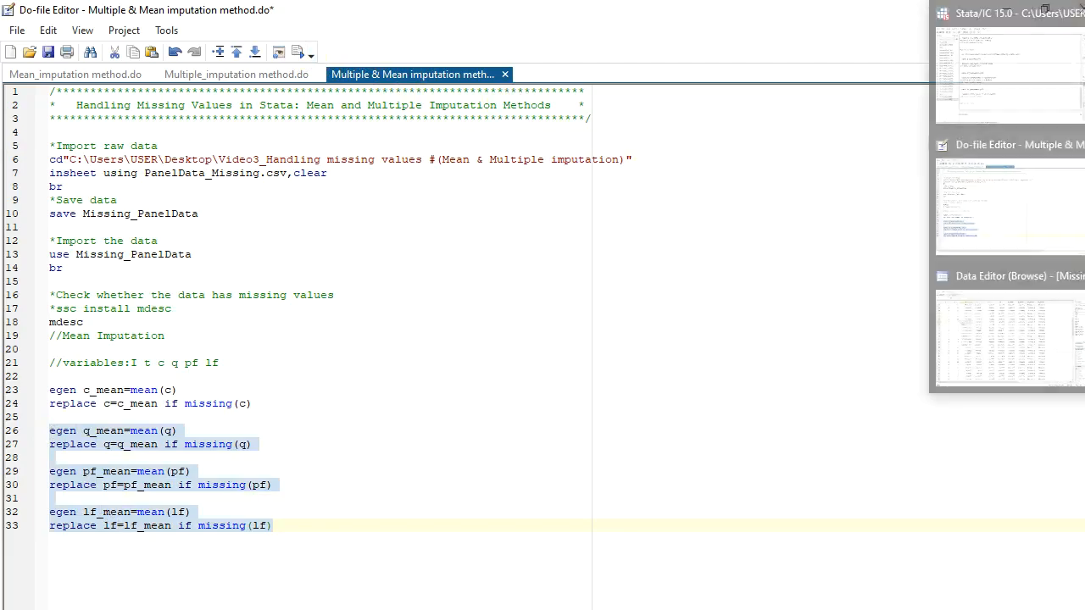
left_click(1055, 293)
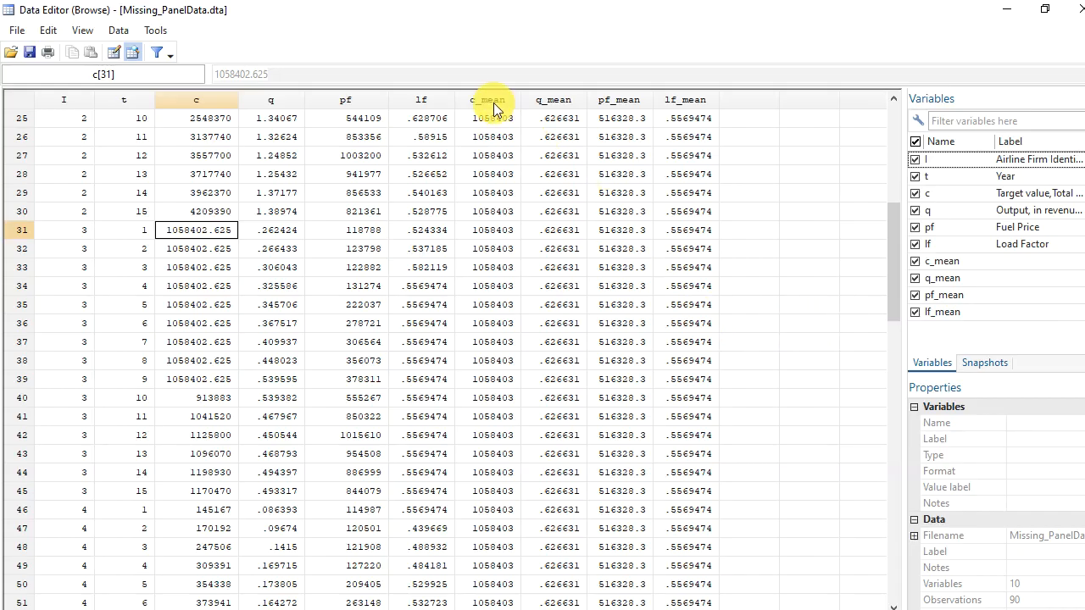
Examine the c_mean to lf_mean columns and the imputed c, q, pf and lf columns
left_click(562, 143)
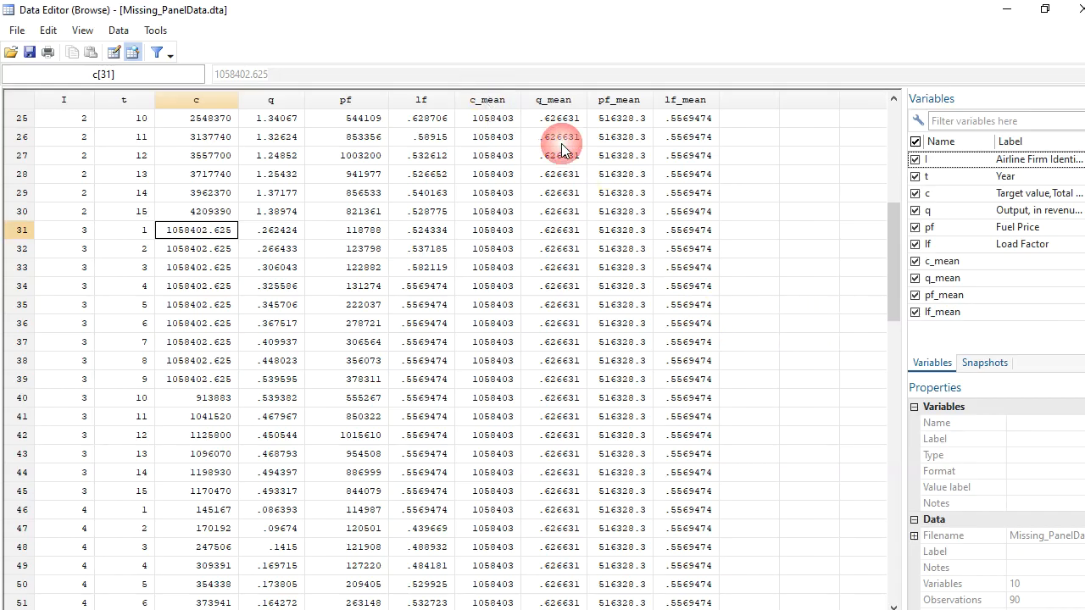
left_click(484, 102)
left_click_drag(518, 132, 687, 144)
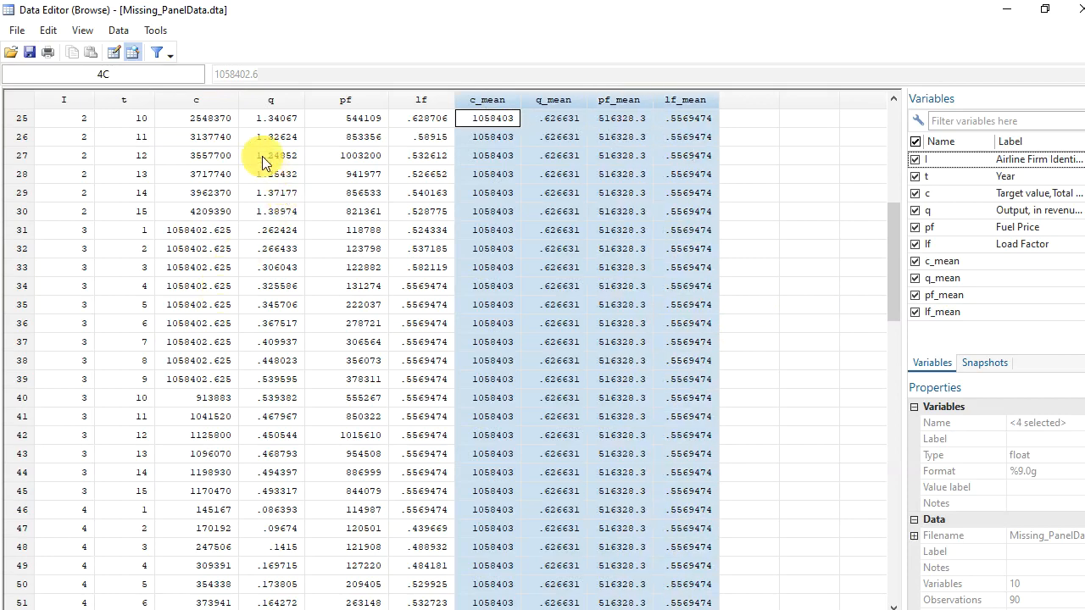
left_click_drag(193, 110, 403, 137)
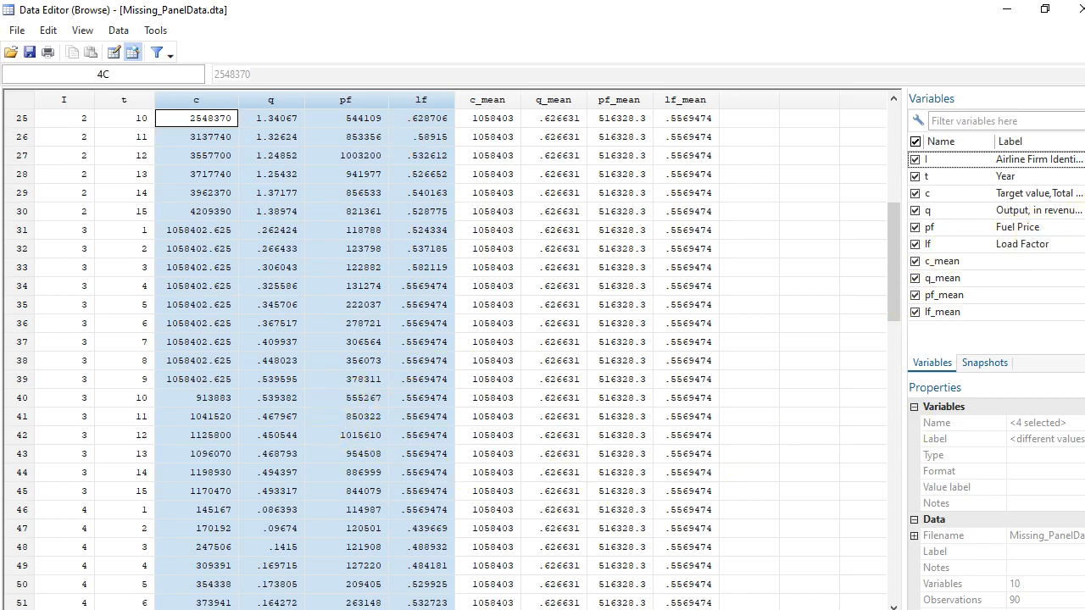
Return to the do-file and add the comment "//drop the new variable" on line 35, after a blank line
left_click(981, 185)
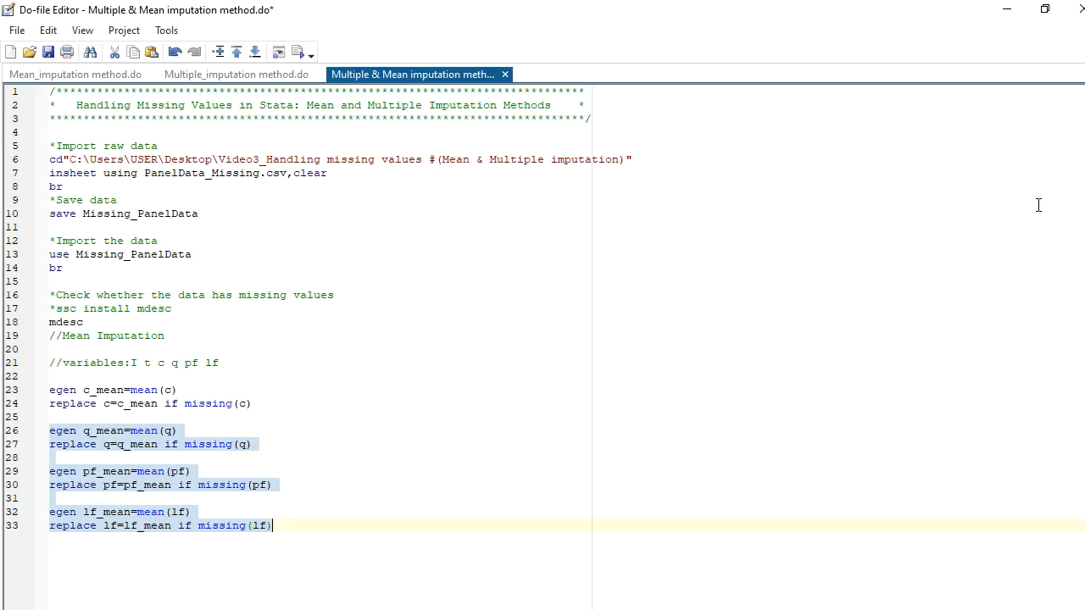
left_click(347, 524)
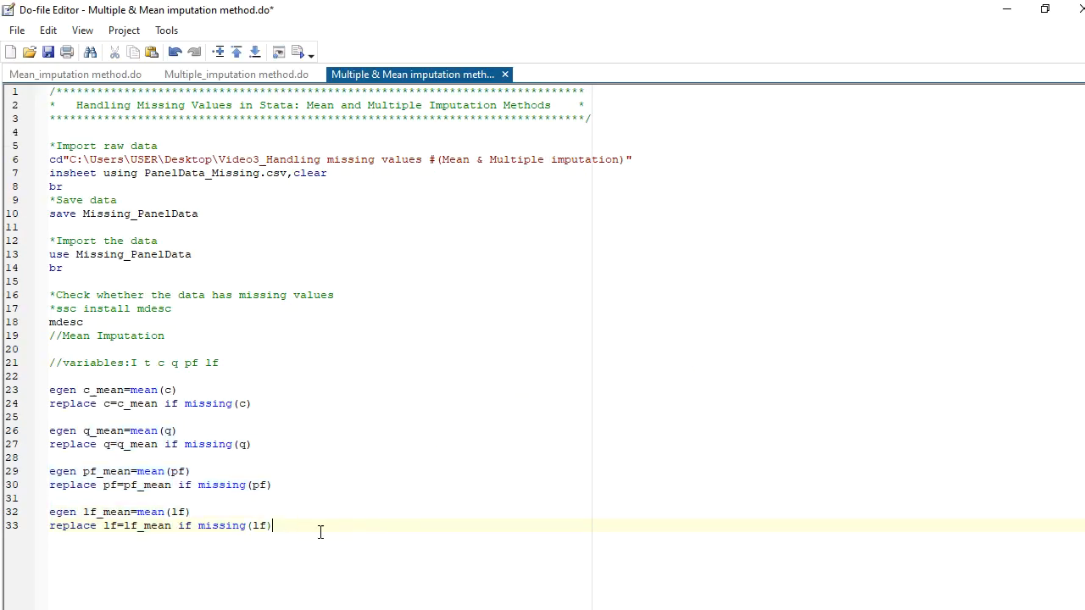
key("Return")
key("Return")
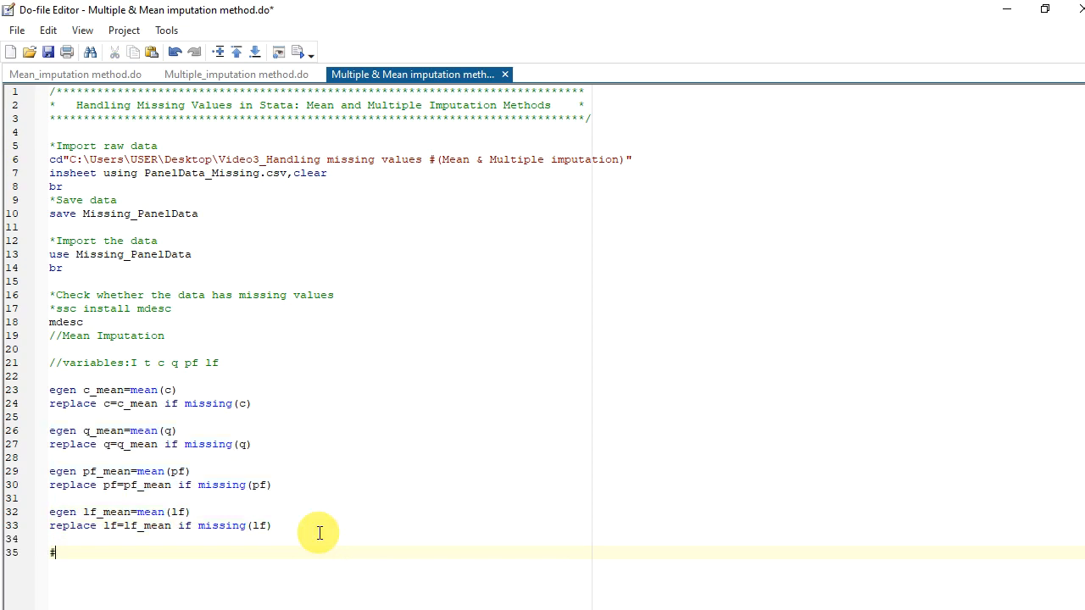
type("#drop the new variable")
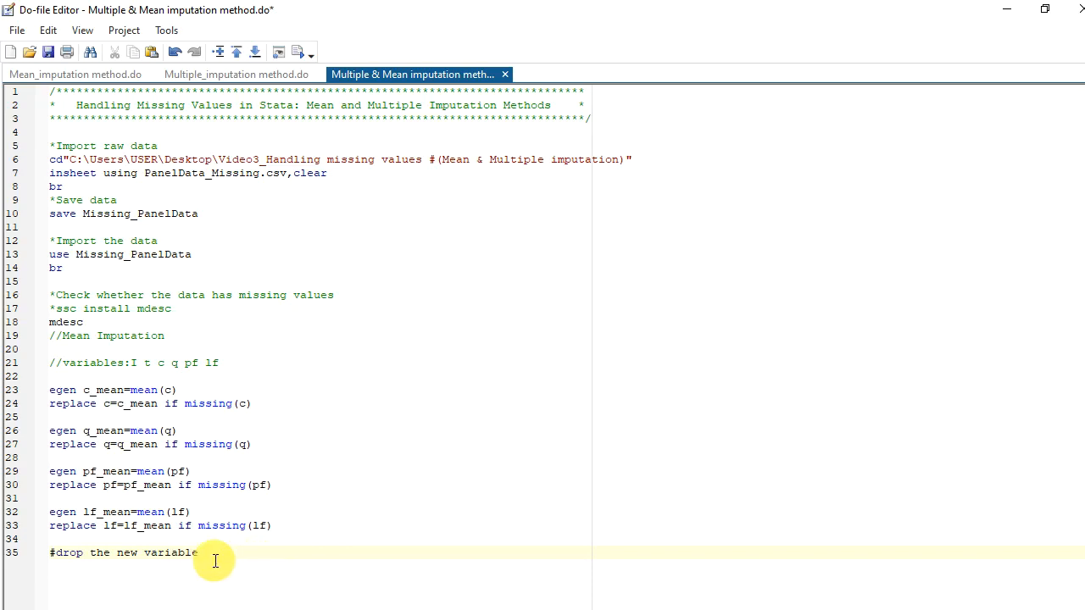
left_click(56, 556)
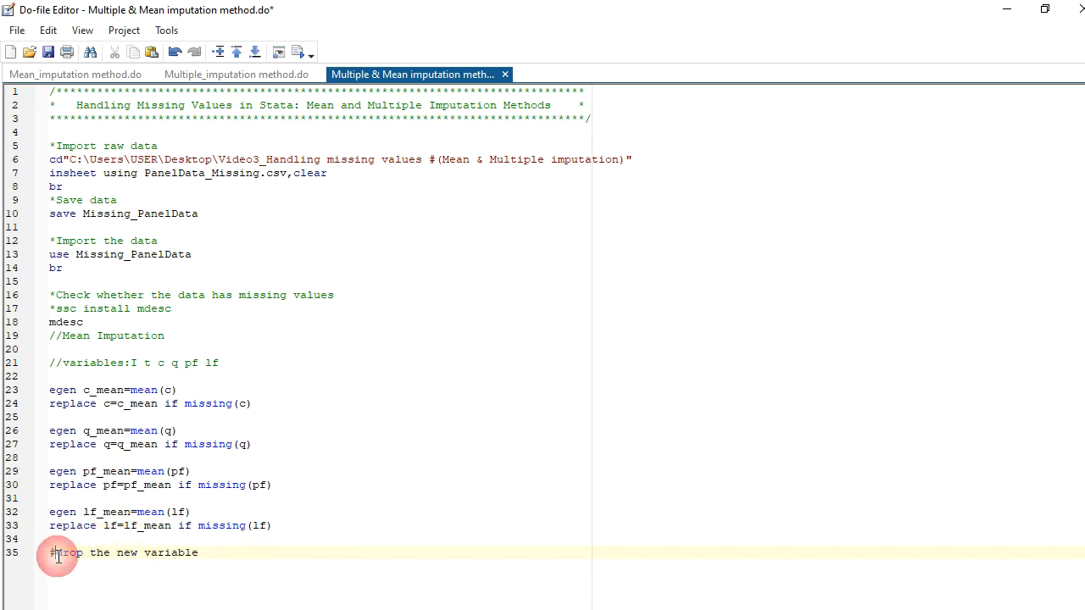
key("BackSpace")
type("//")
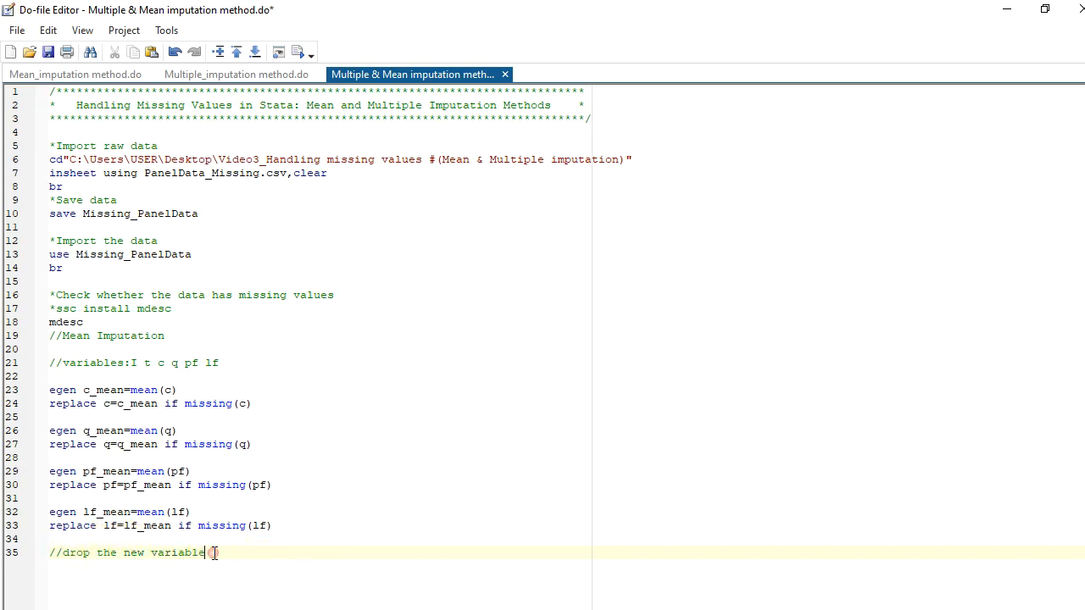
Add drop commands for c_mean, q_mean, pf_mean and lf_mean on lines 36–39, one variable per line
type("op ")
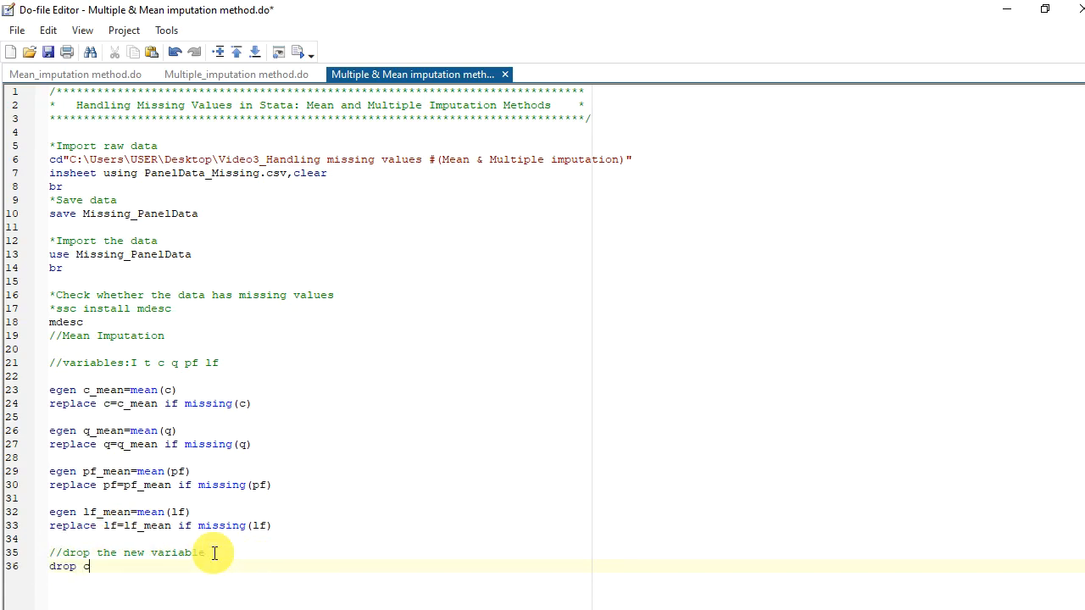
type("c_mne")
type("mean")
type("op ")
type("q_mean")
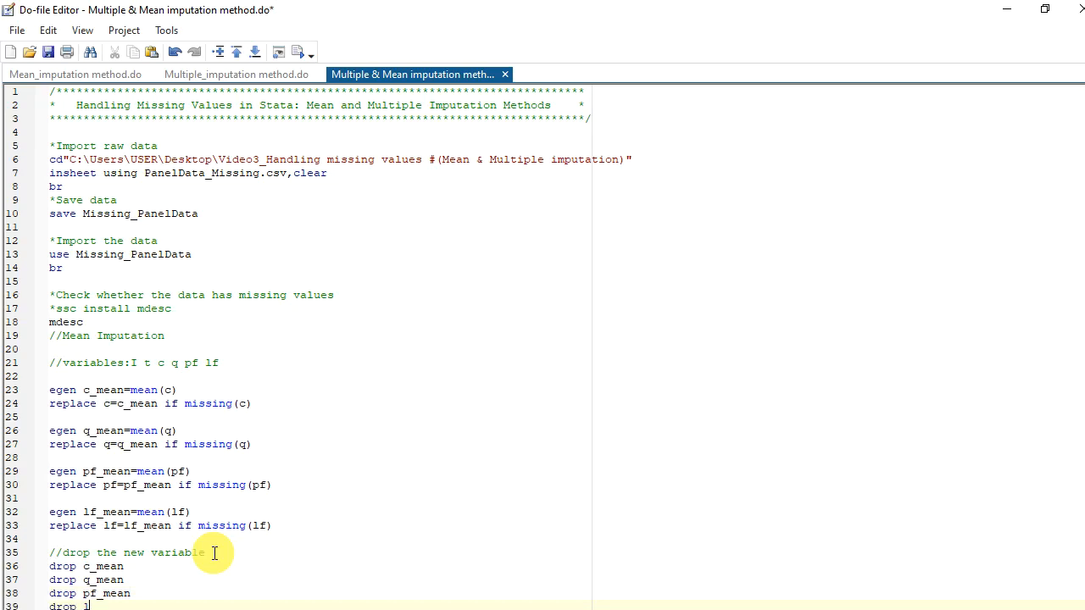
type("mean")
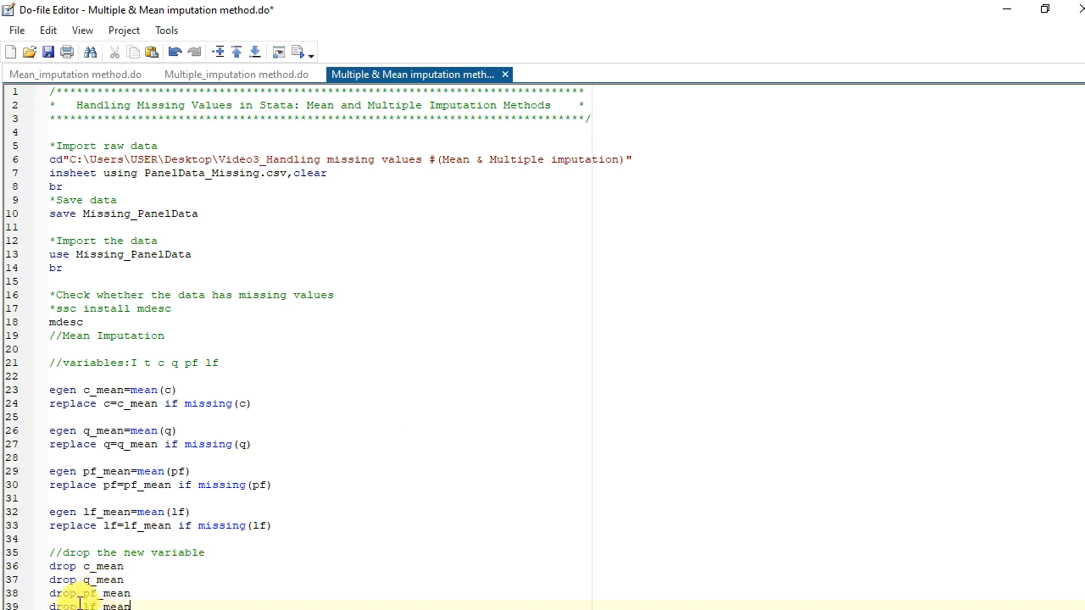
Run the four drop commands on lines 36–39 and bring up the Stata results window
left_click(49, 568)
left_click_drag(50, 568, 143, 601)
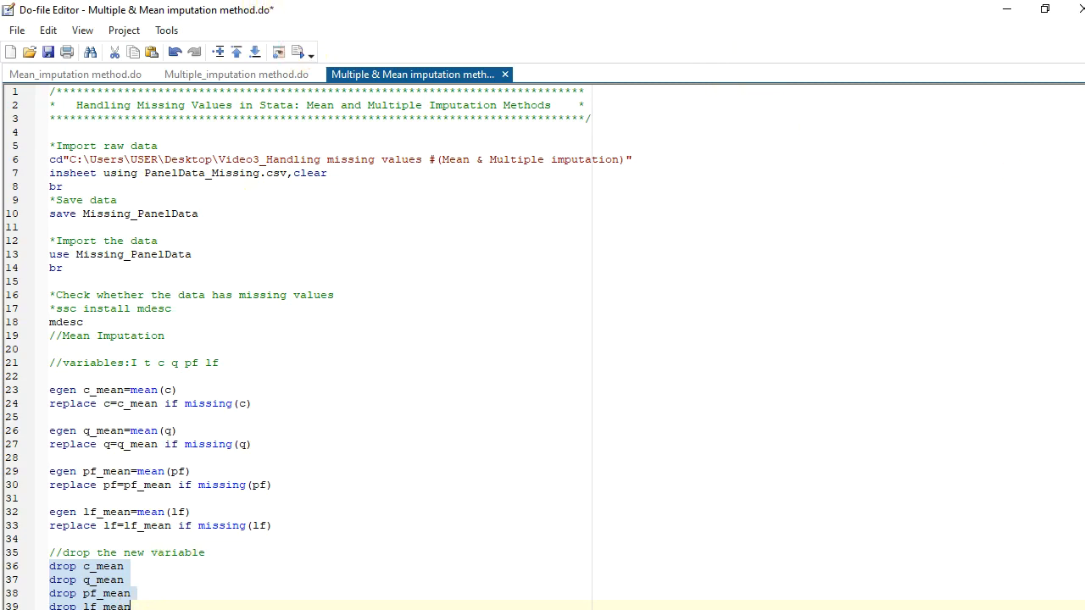
mouse_move(1082, 110)
left_click(1035, 103)
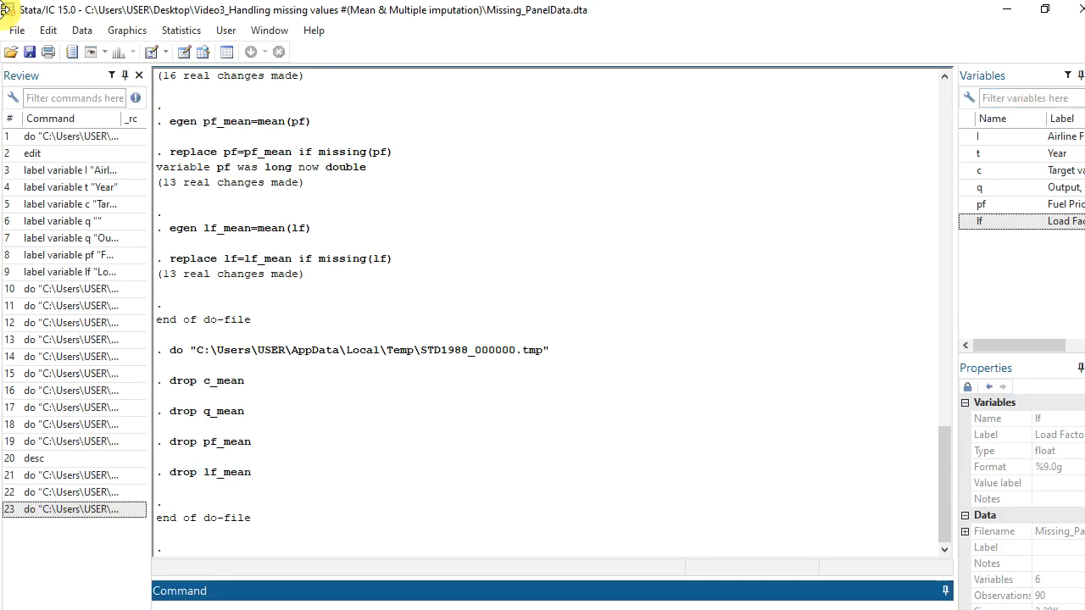
Switch to the Data Editor and examine the remaining columns down to the last observation and back to the first
mouse_move(1082, 183)
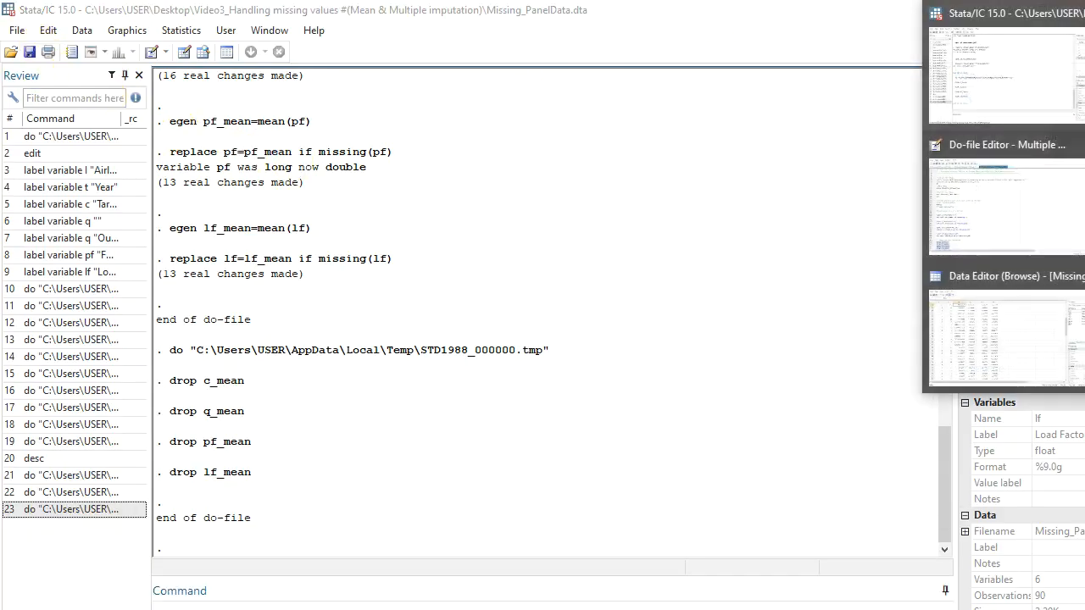
left_click(1026, 296)
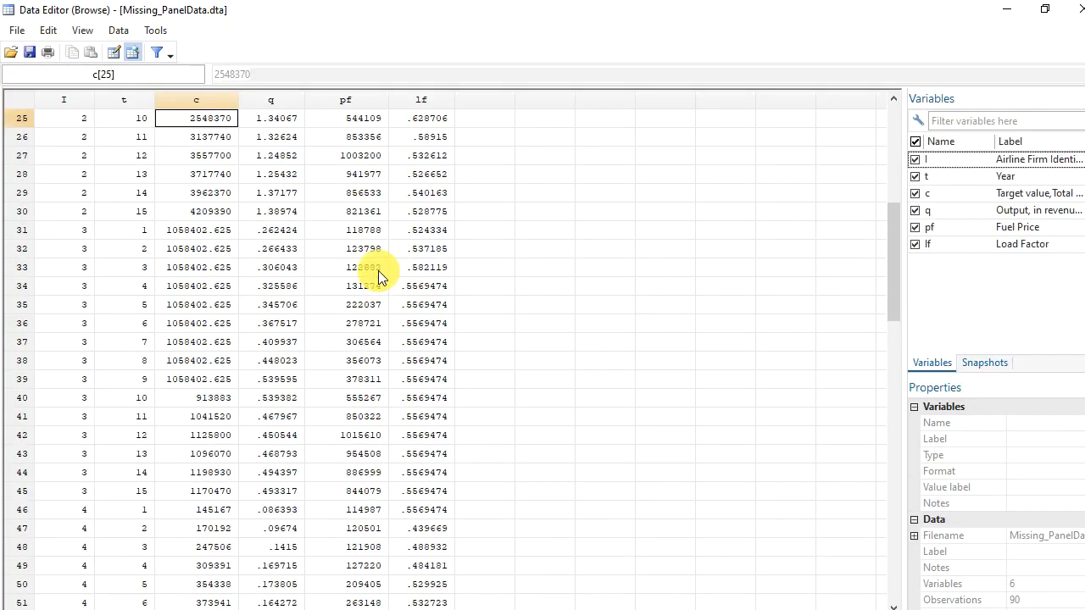
scroll(379, 275, "down", 9)
scroll(379, 276, "down", 6)
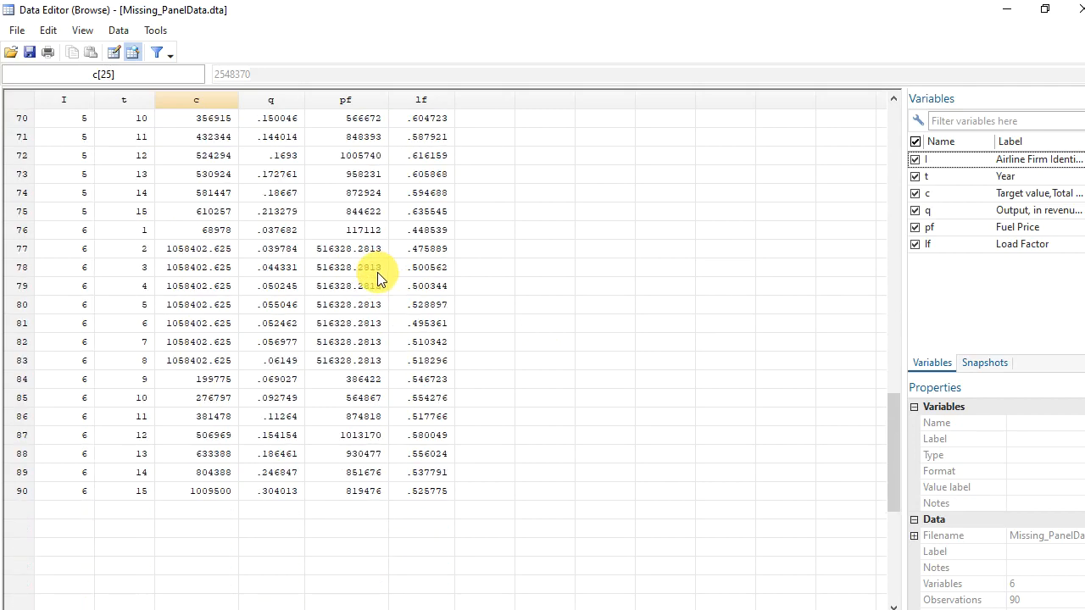
scroll(377, 272, "up", 20)
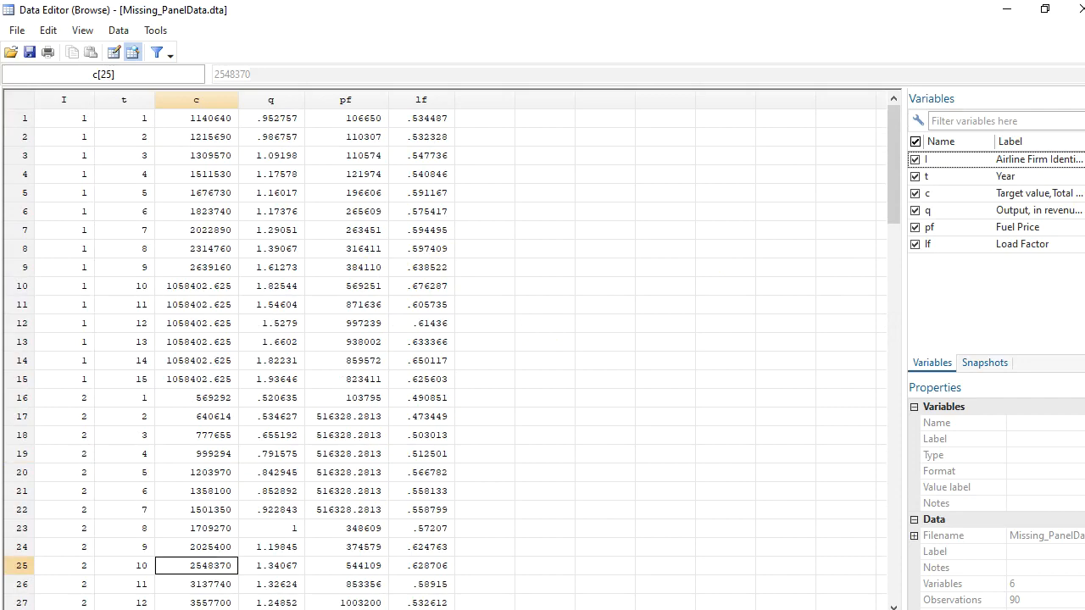
Return to the do-file and add the comment "*Have I fixed the problem?" on line 41, after a blank line
mouse_move(1083, 182)
left_click(1021, 232)
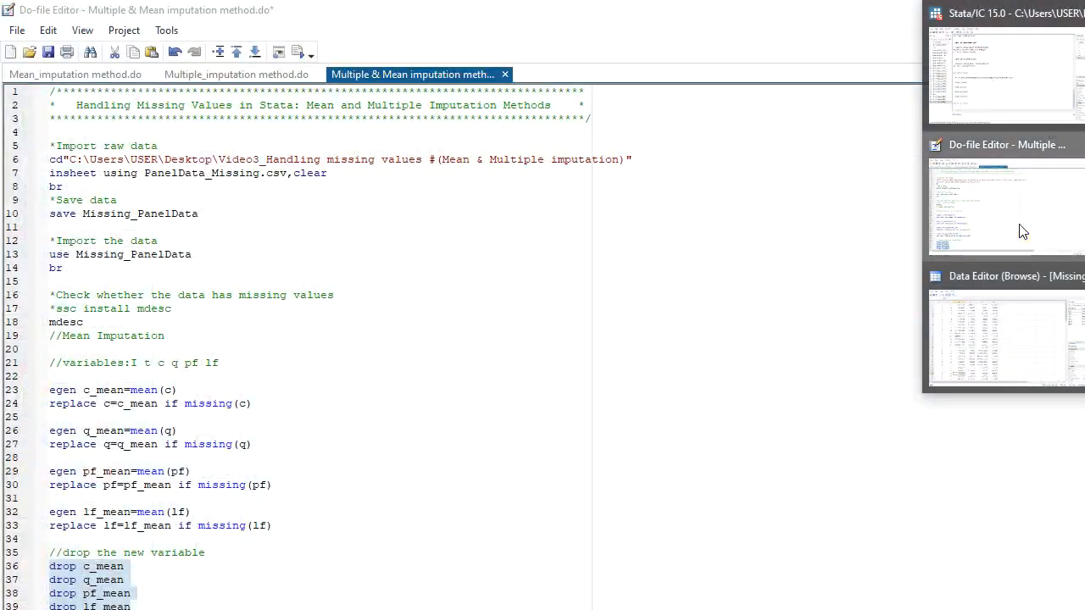
left_click(171, 604)
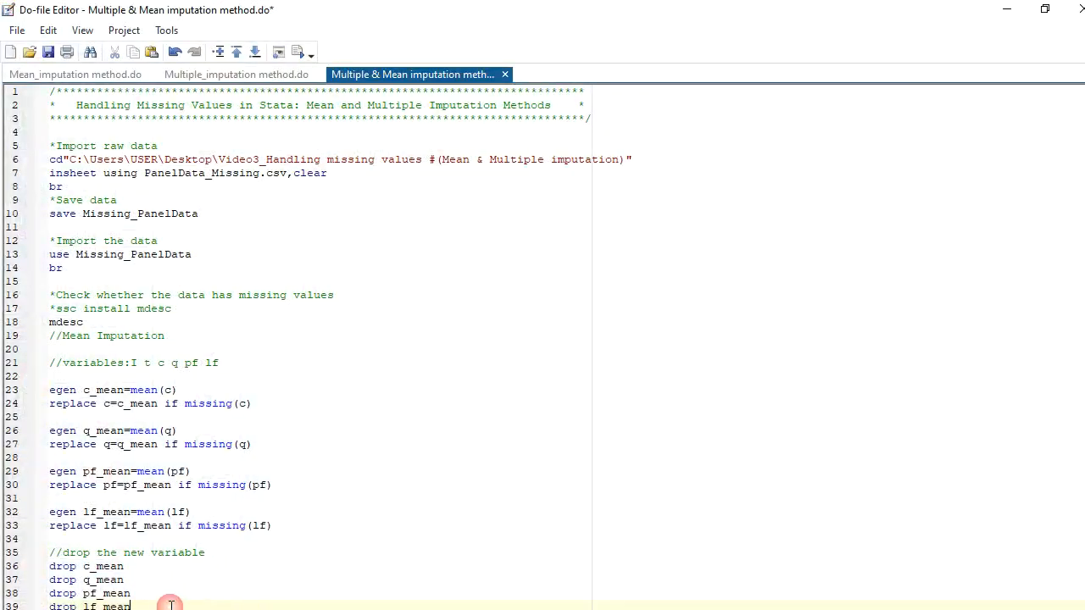
key("Return")
key("Return")
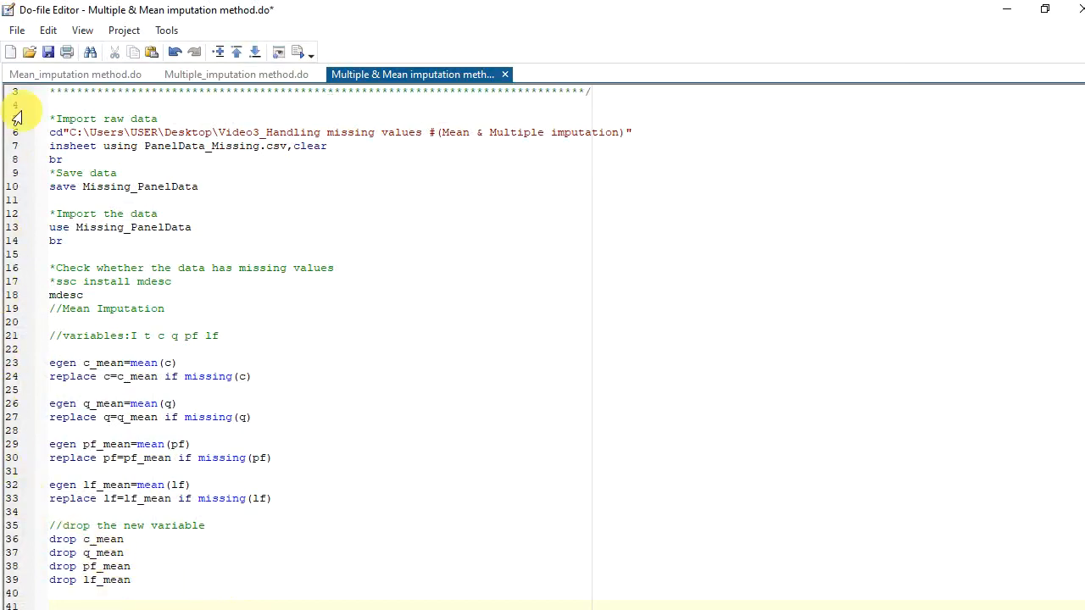
type("/")
key("BackSpace")
type("Dou")
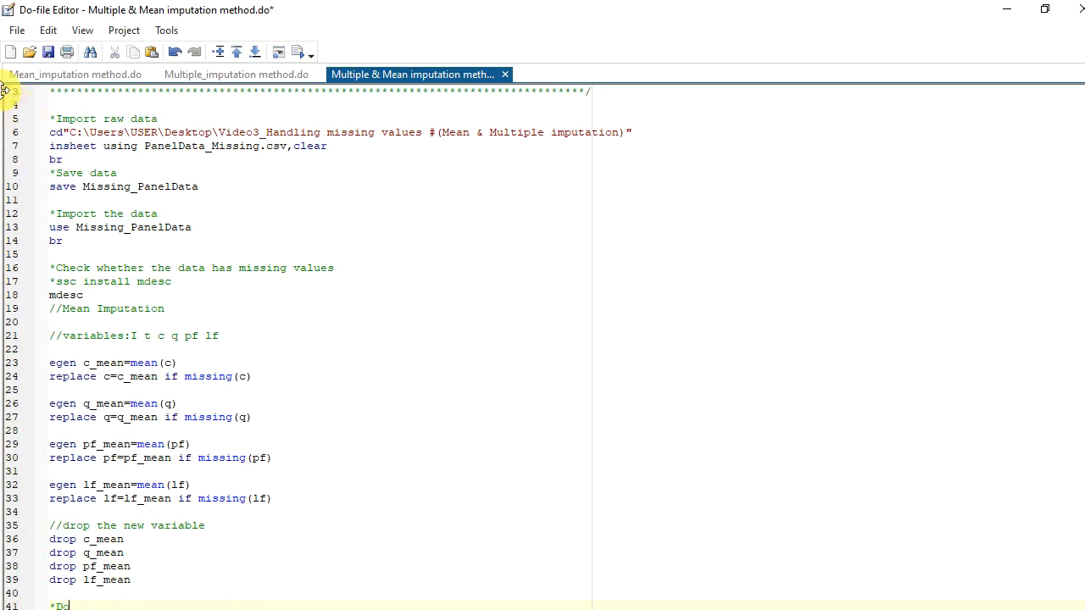
key("BackSpace")
key("BackSpace")
key("BackSpace")
type("Have I fixed the probelam")
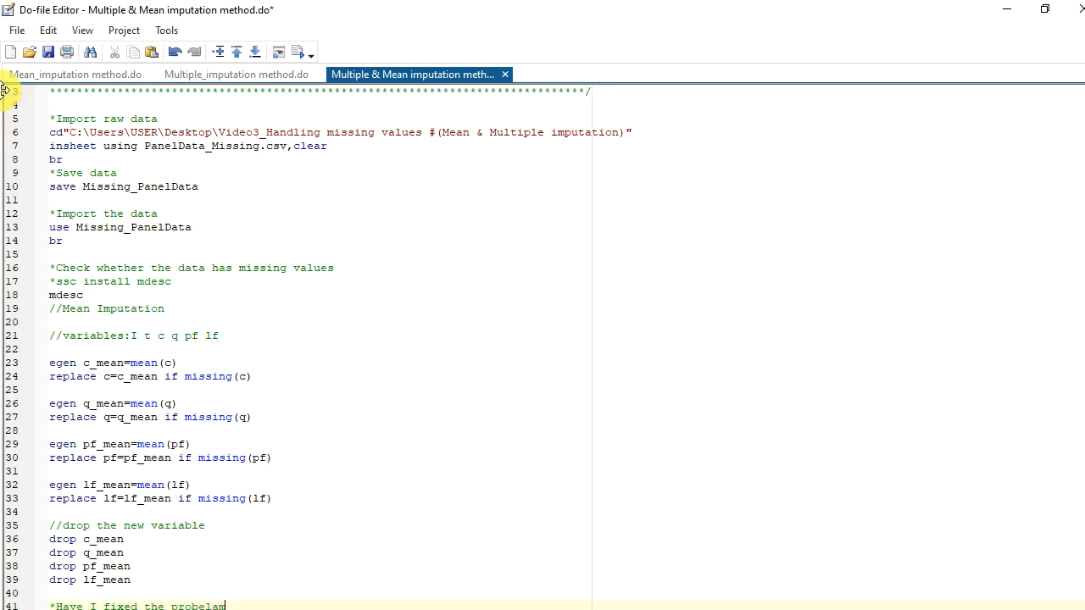
key("BackSpace")
key("BackSpace")
key("BackSpace")
key("BackSpace")
type("lem?")
Add a block of blank lines below the comment and enter mdesc on line 42, directly under it
key("Return")
key("Return")
key("Return")
key("Return")
key("Return")
key("Return")
key("Return")
key("Return")
key("Return")
key("Return")
key("Return")
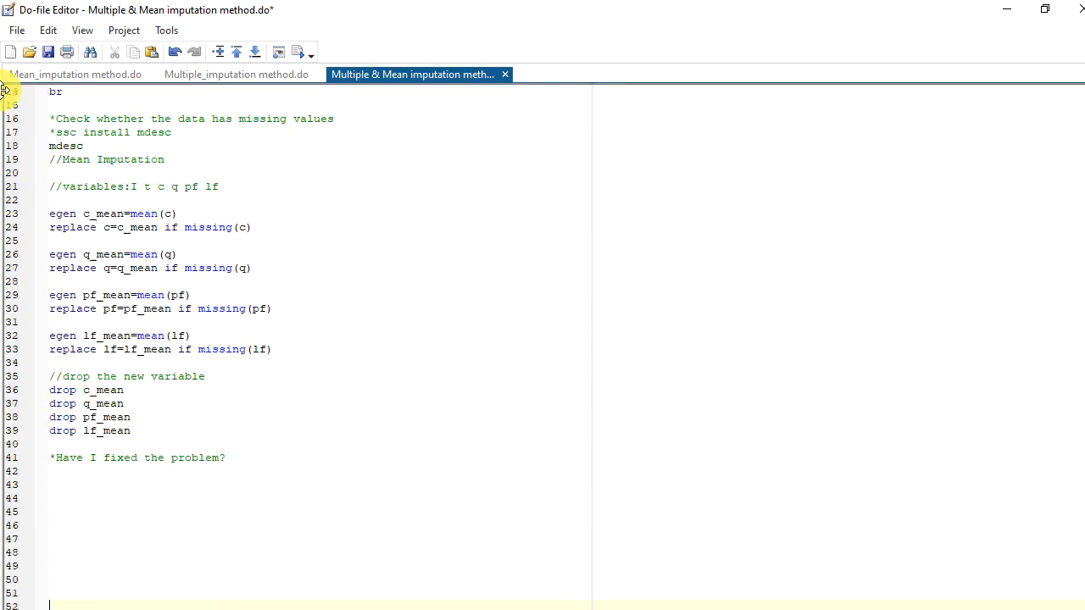
key("Return")
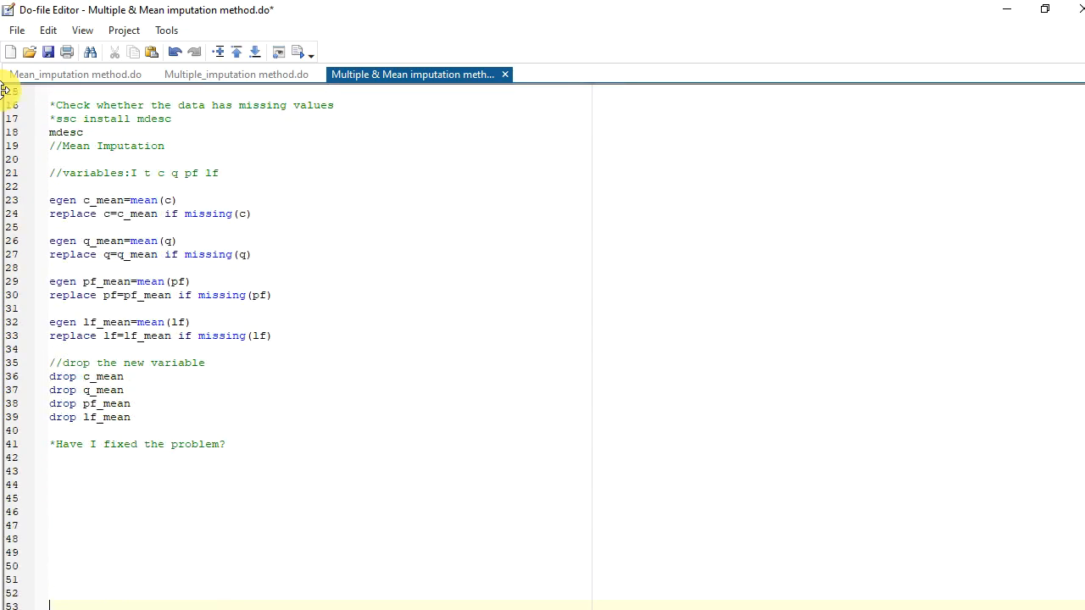
left_click(65, 477)
key("BackSpace")
type("m")
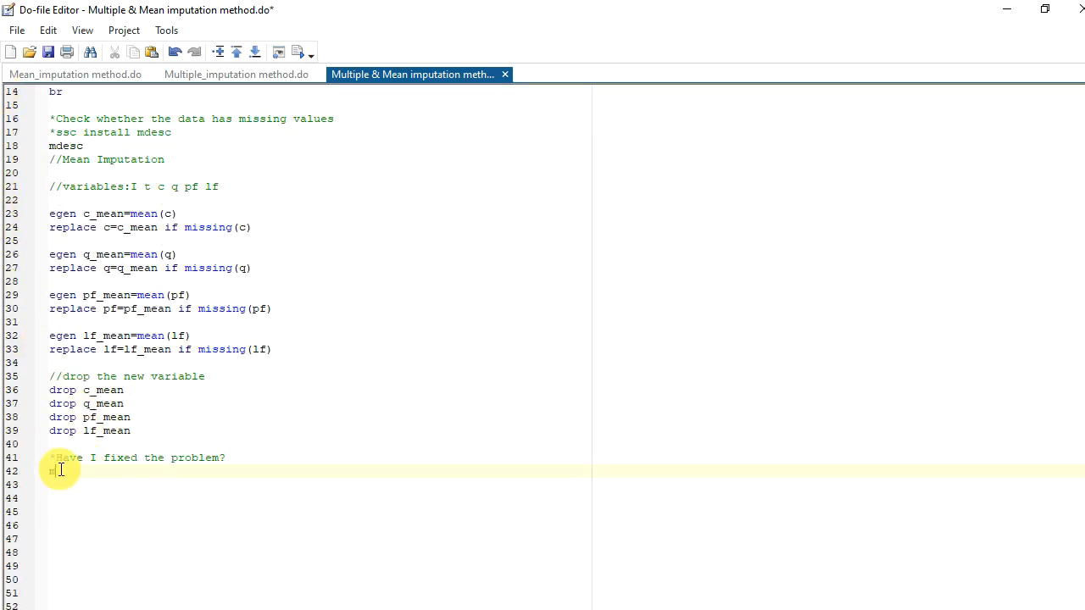
type("desc")
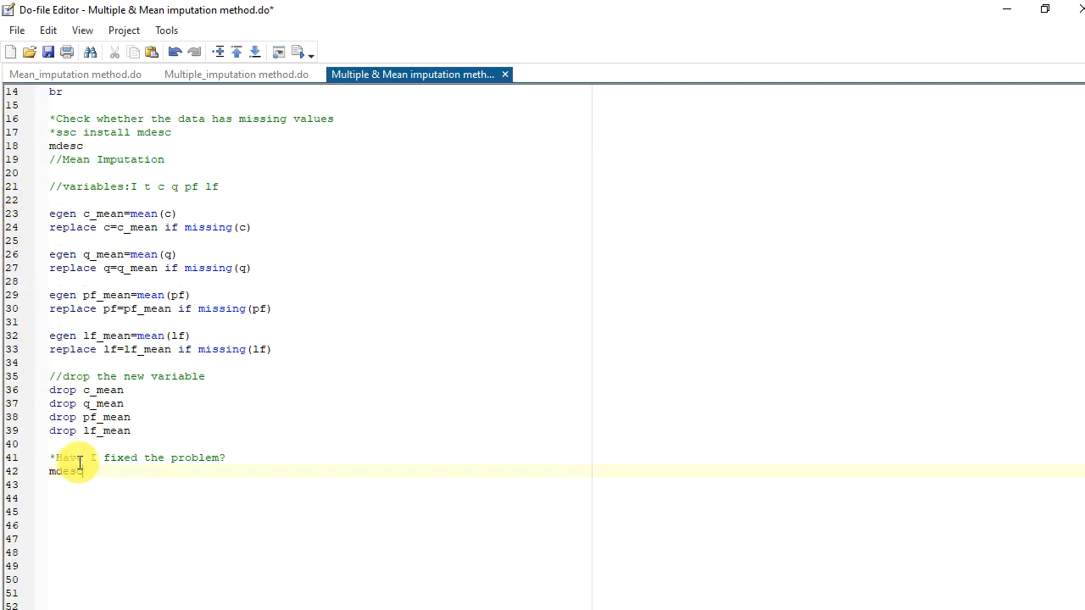
Insert "save cleaned_data" on line 41, set off by blank lines after the drop commands, and run it
left_click(155, 431)
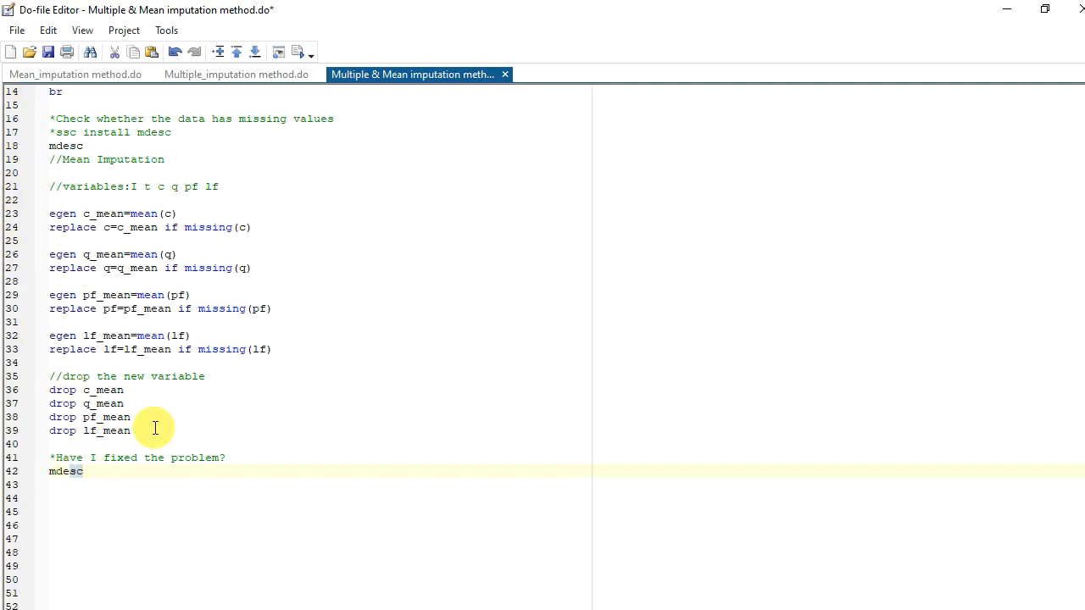
key("Return")
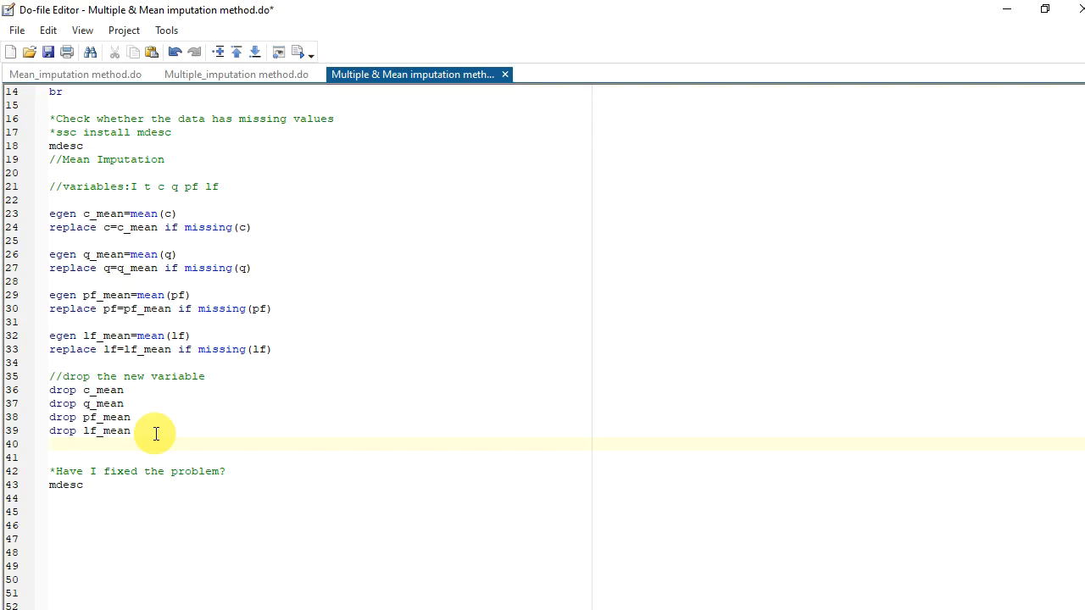
key("Return")
type("savw")
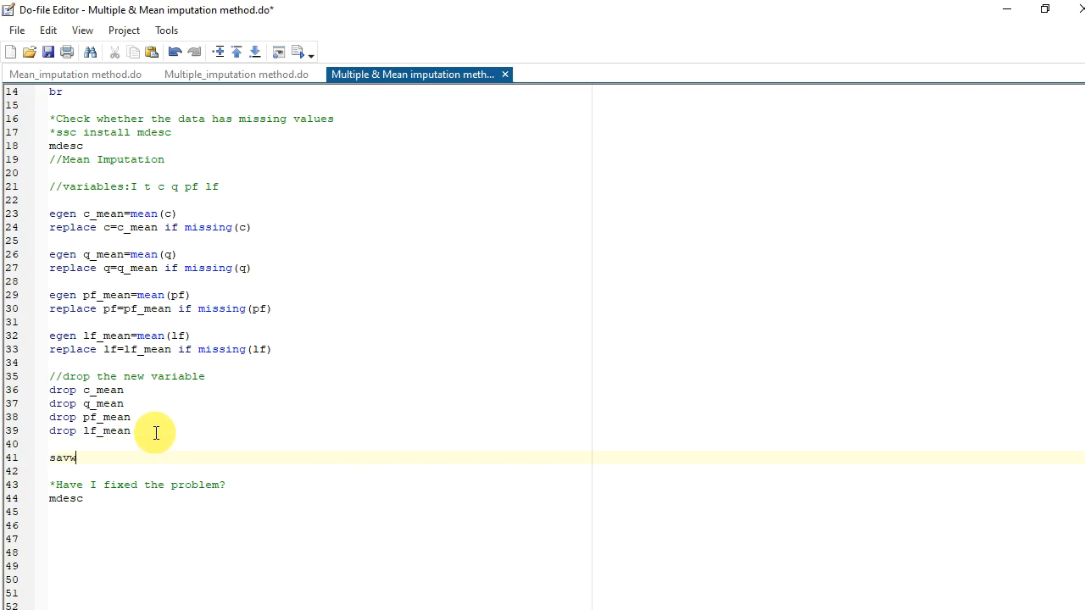
key("BackSpace")
type("e cleaned_data")
left_click_drag(170, 459, 47, 457)
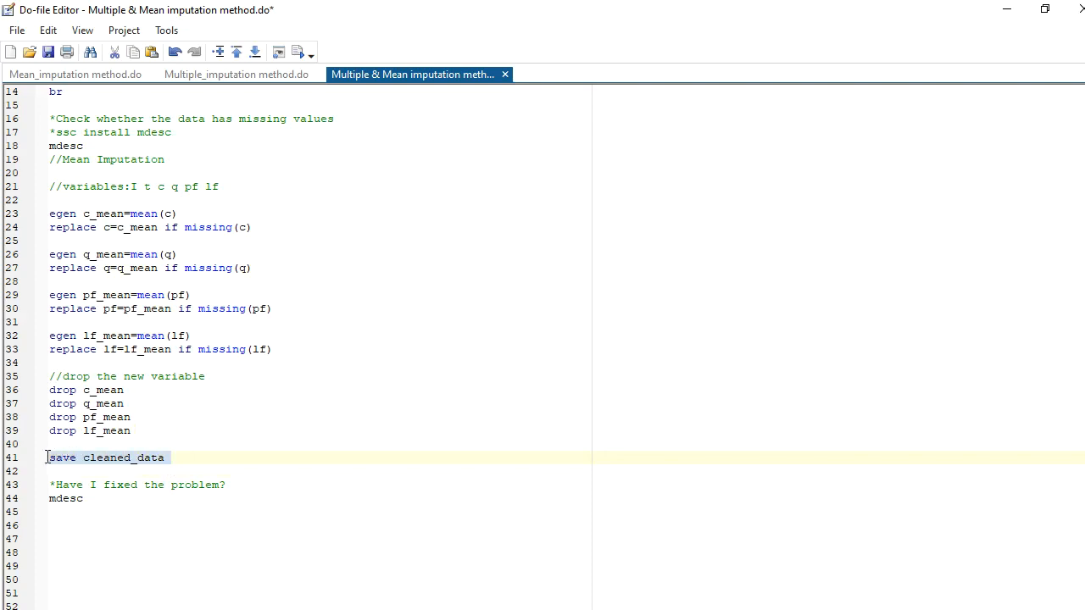
left_click(298, 54)
Insert "use cleaned_data,clear" and "br" on lines 45–46 above mdesc, and run both lines
left_click(227, 484)
key("Return")
key("Return")
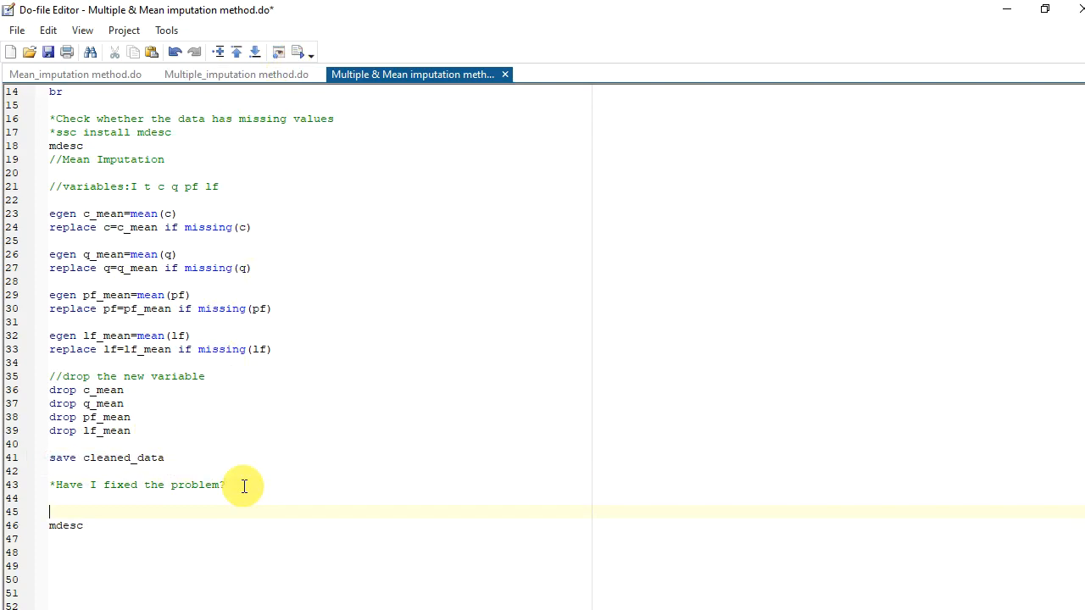
type("use")
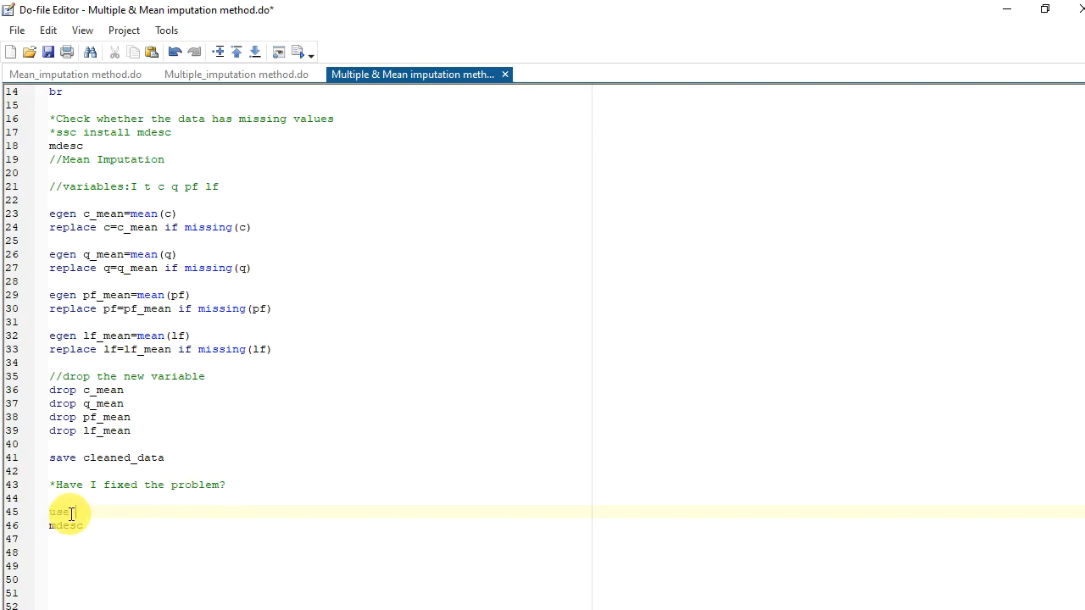
type(" cleaned_data,clear")
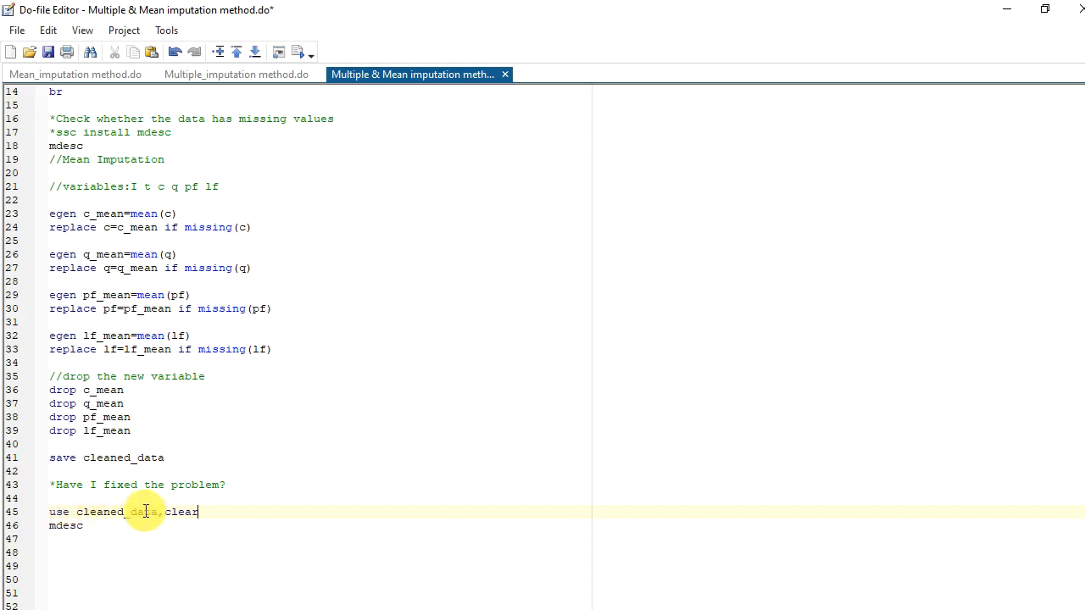
key("Return")
type("br")
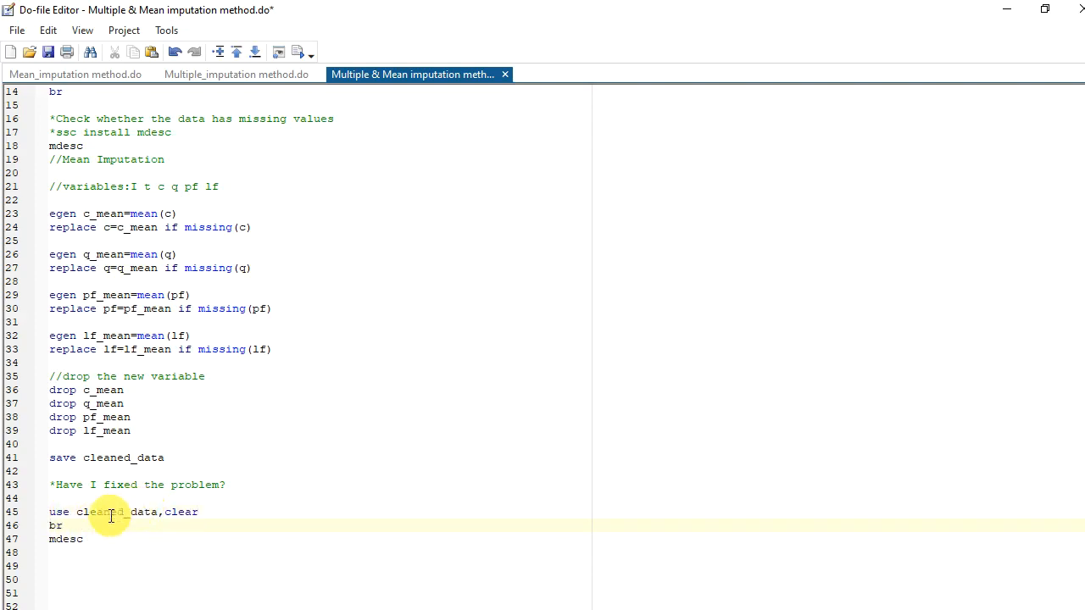
left_click_drag(50, 512, 64, 526)
left_click(295, 53)
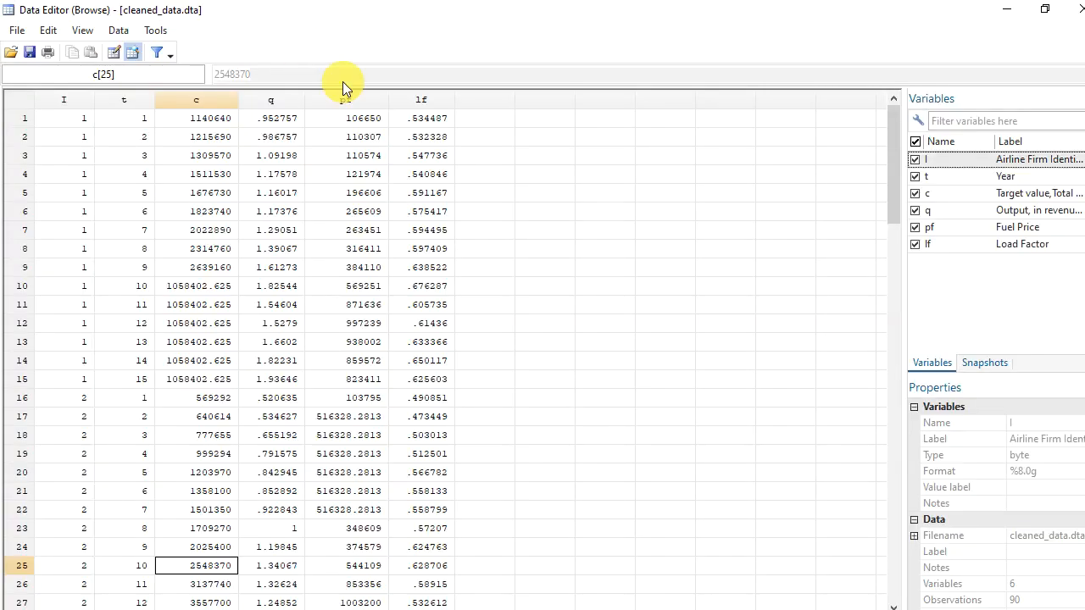
Return to the do-file, run mdesc on line 47, and examine the missing-value table in the Stata results window
left_click(1084, 183)
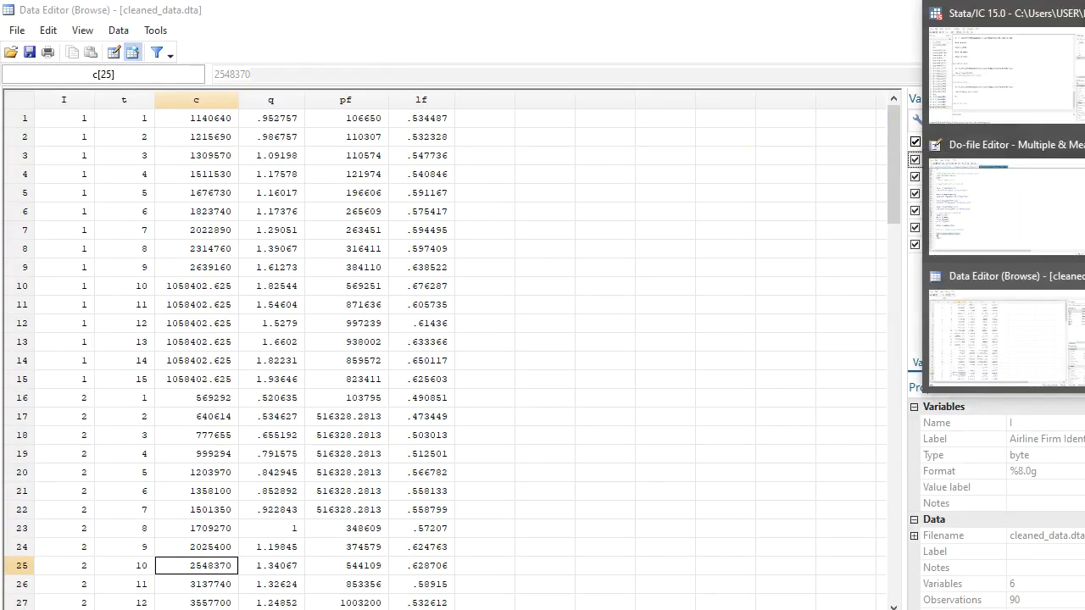
left_click(1073, 213)
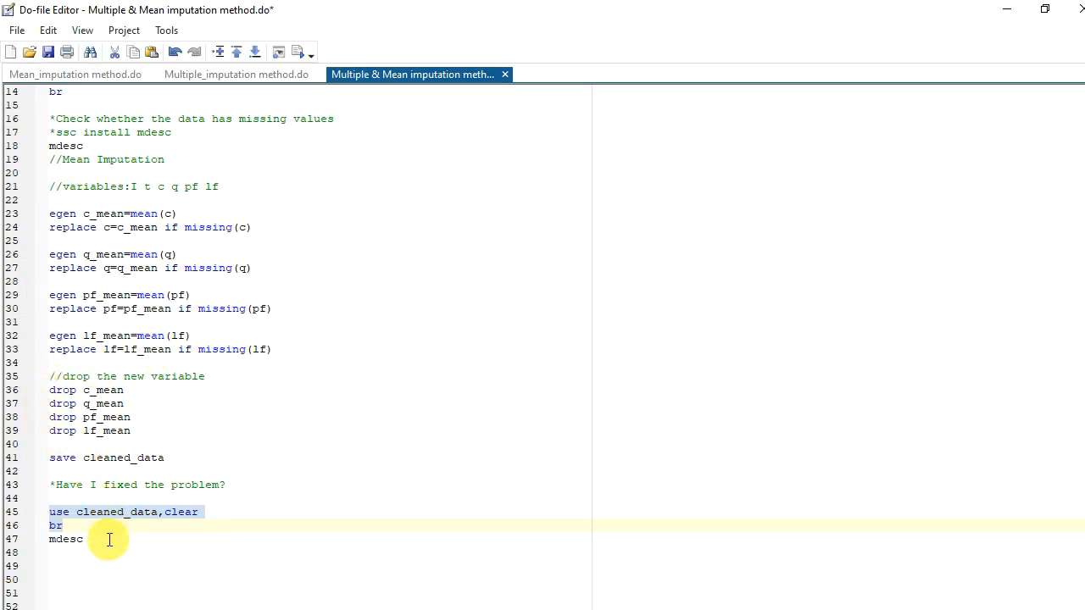
left_click_drag(85, 539, 44, 538)
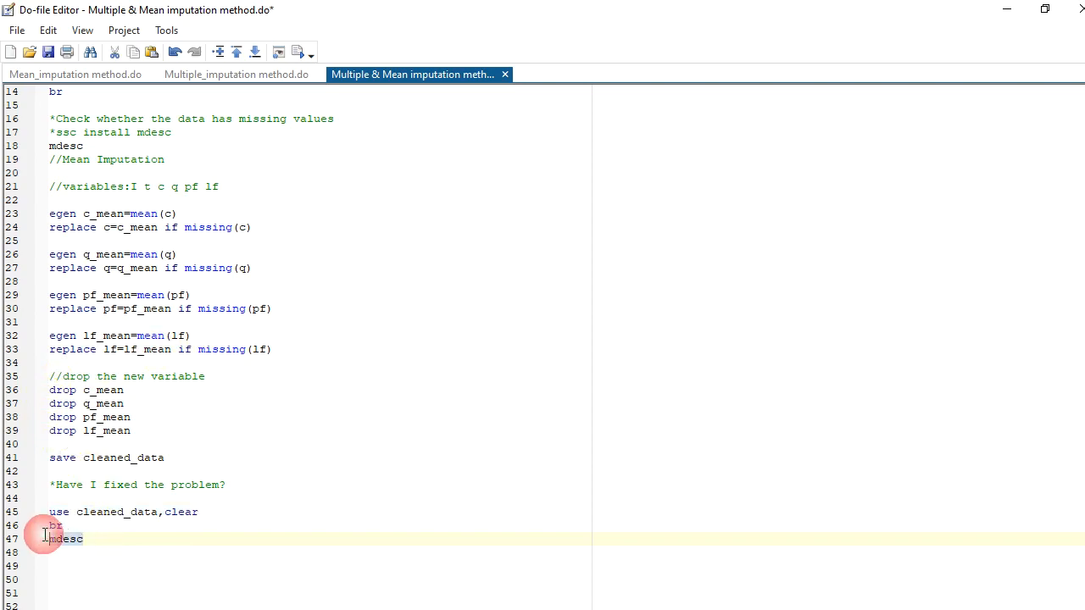
left_click(297, 52)
left_click(1084, 182)
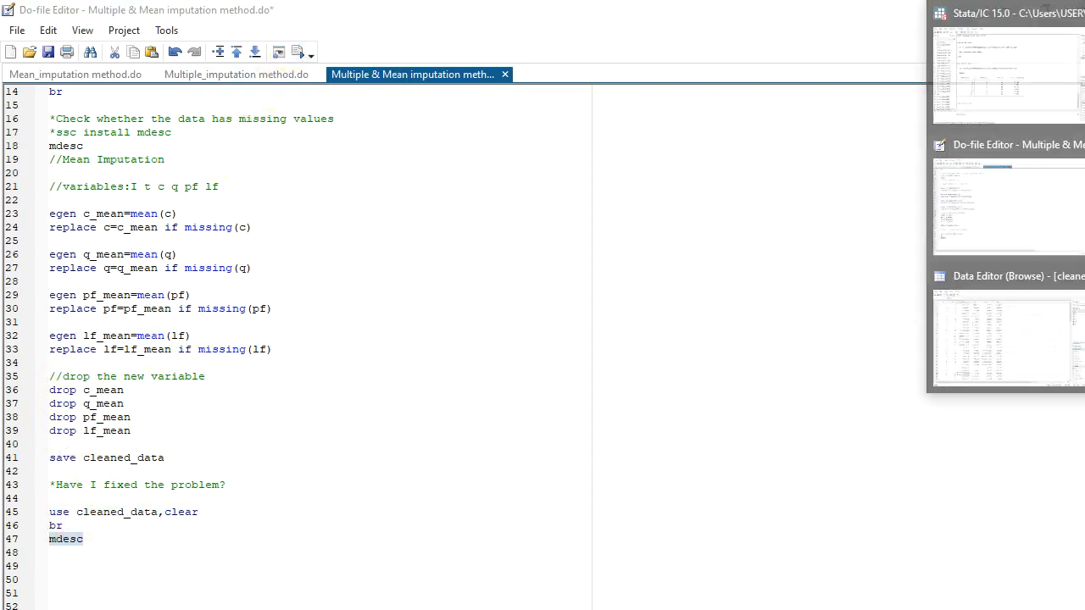
left_click(1009, 95)
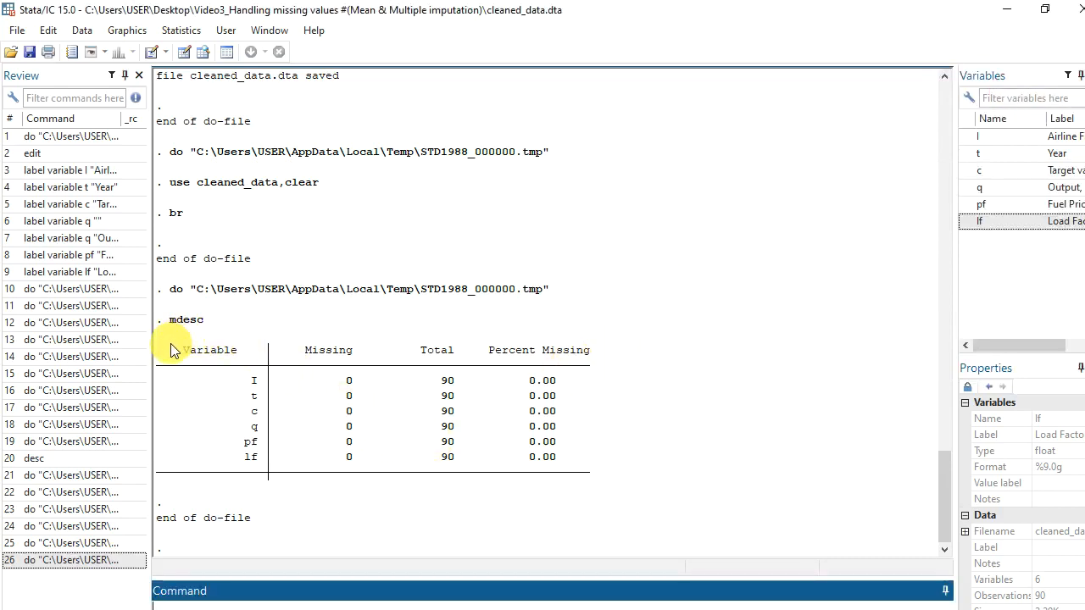
left_click_drag(171, 343, 548, 495)
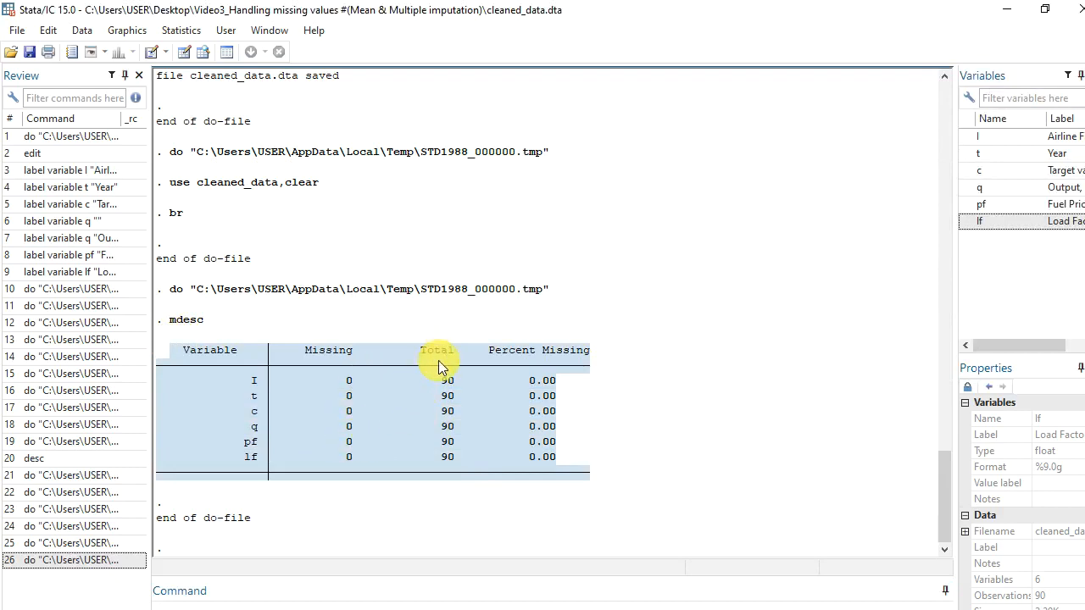
left_click(528, 362)
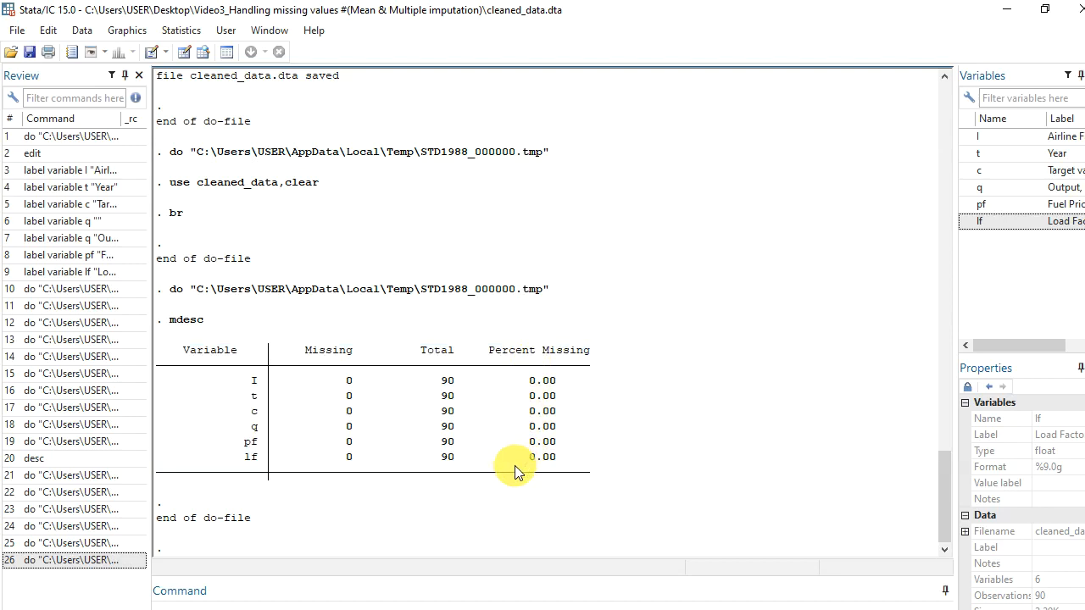